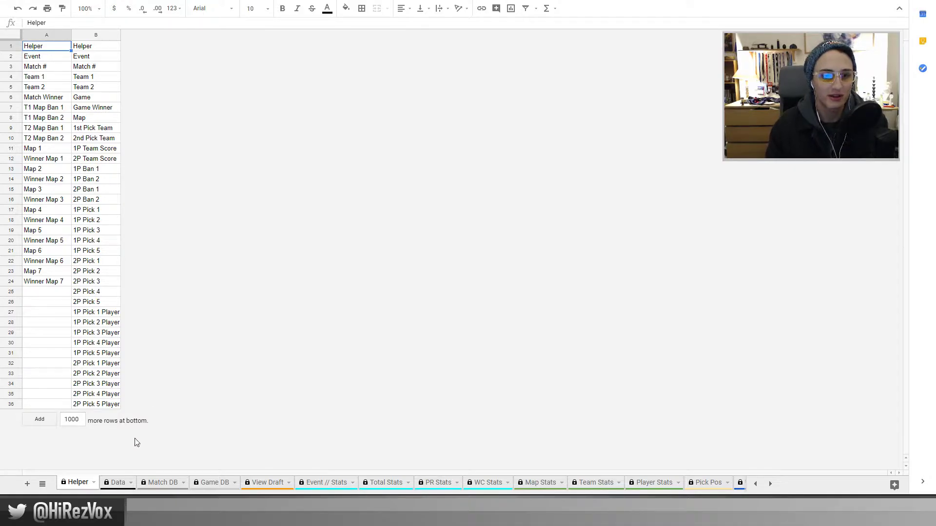
# Open the Data sheet and look through its lists of teams, maps, champions, players and composition styles
pyautogui.click(120, 486)
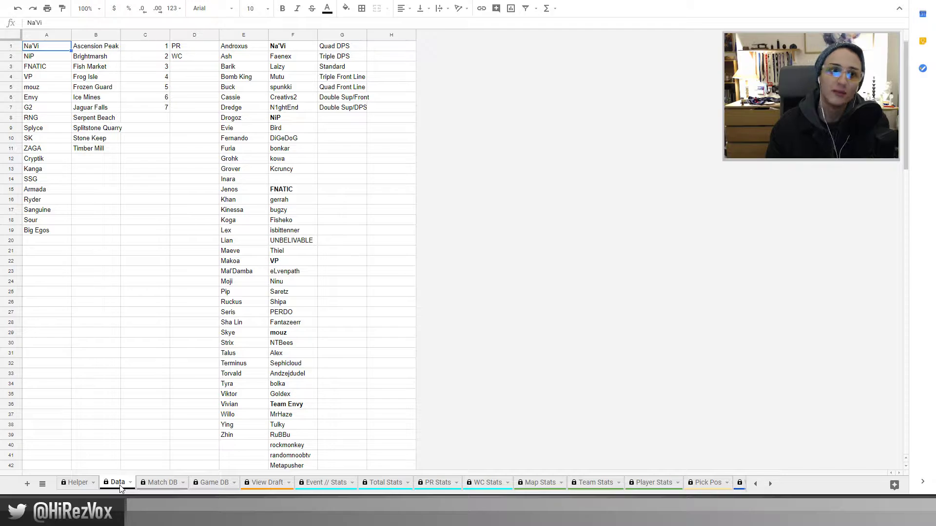
pyautogui.scroll(-5, 195, 449)
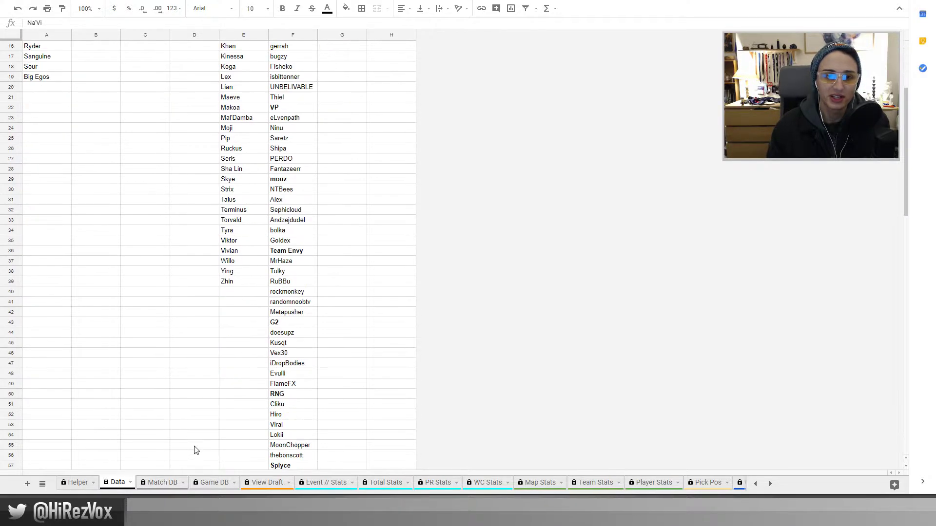
pyautogui.scroll(-20, 195, 449)
pyautogui.scroll(20, 232, 423)
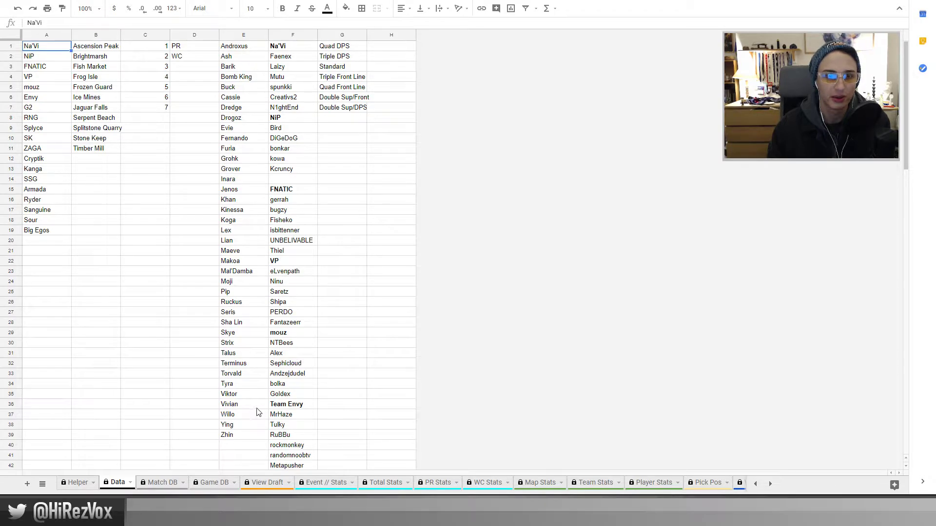
# View the Match DB sheet at 50% and 75% zoom to examine all match columns, restoring 100% zoom
pyautogui.click(162, 482)
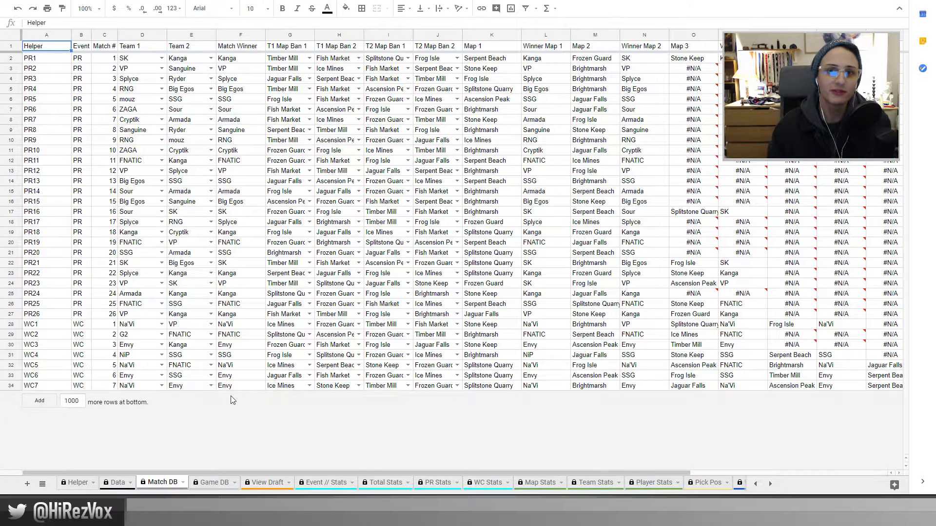
pyautogui.click(86, 9)
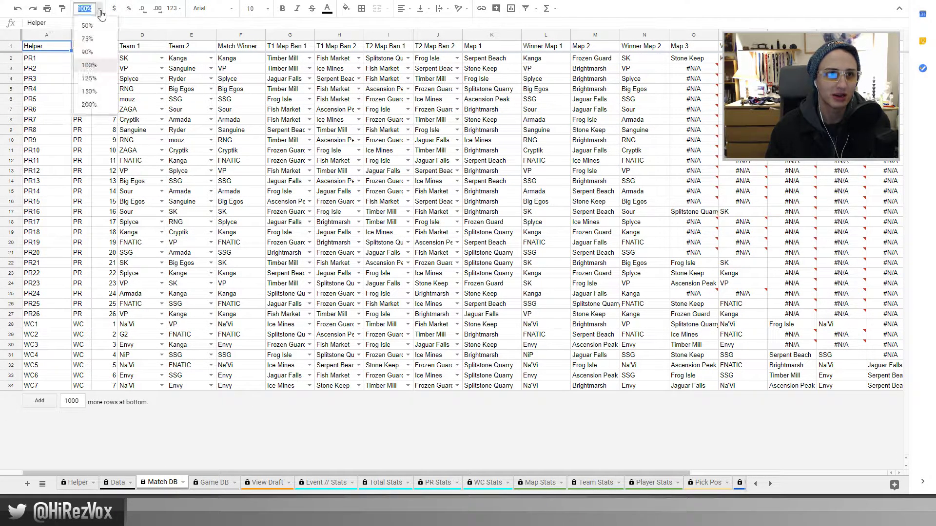
pyautogui.click(97, 27)
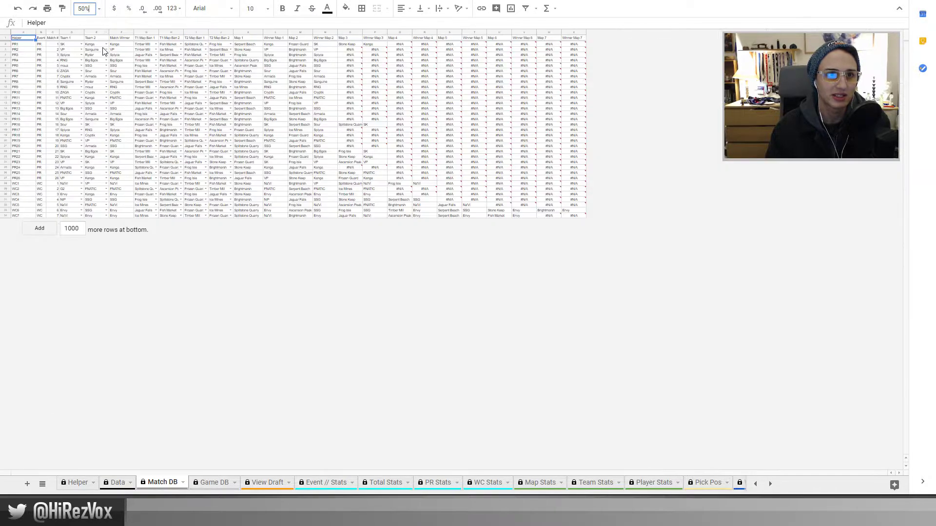
pyautogui.click(99, 10)
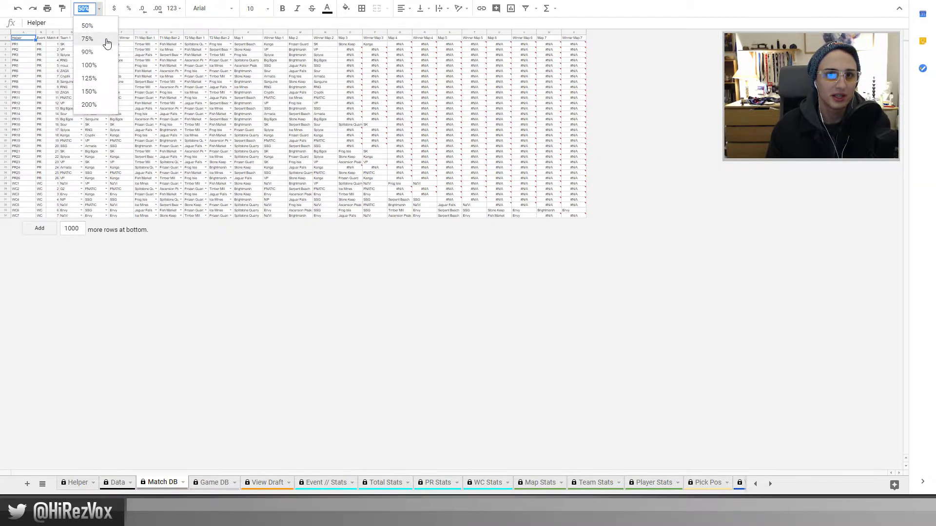
pyautogui.click(105, 44)
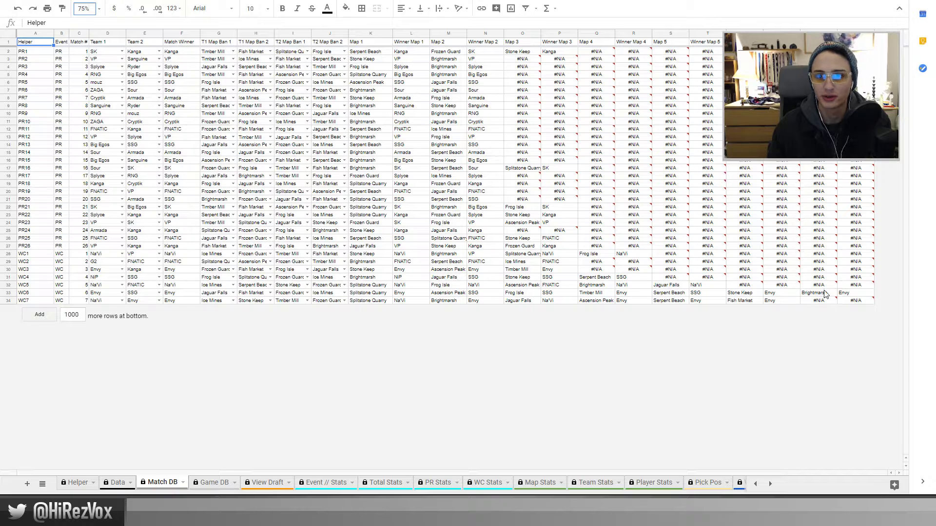
pyautogui.click(99, 9)
pyautogui.click(98, 77)
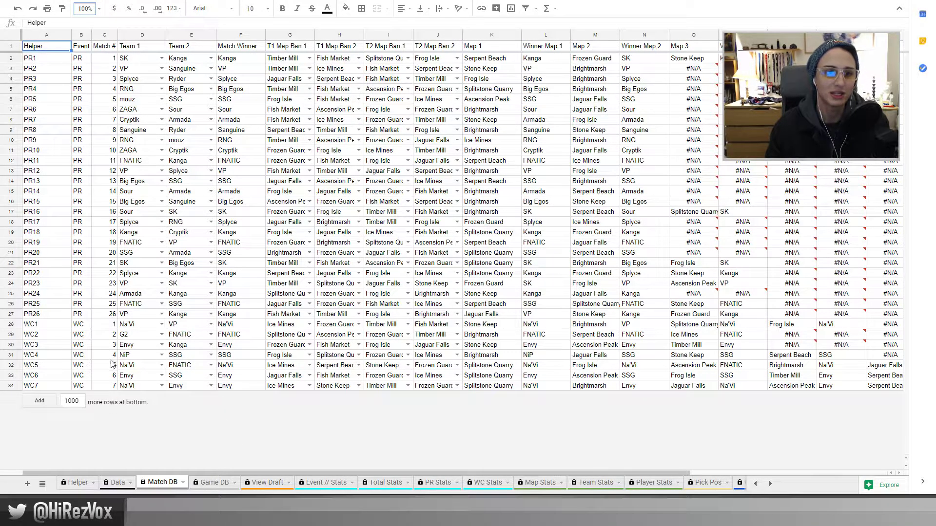
# View the Game DB sheet at 50% zoom to survey its per-game records, restoring 100% zoom
pyautogui.click(211, 482)
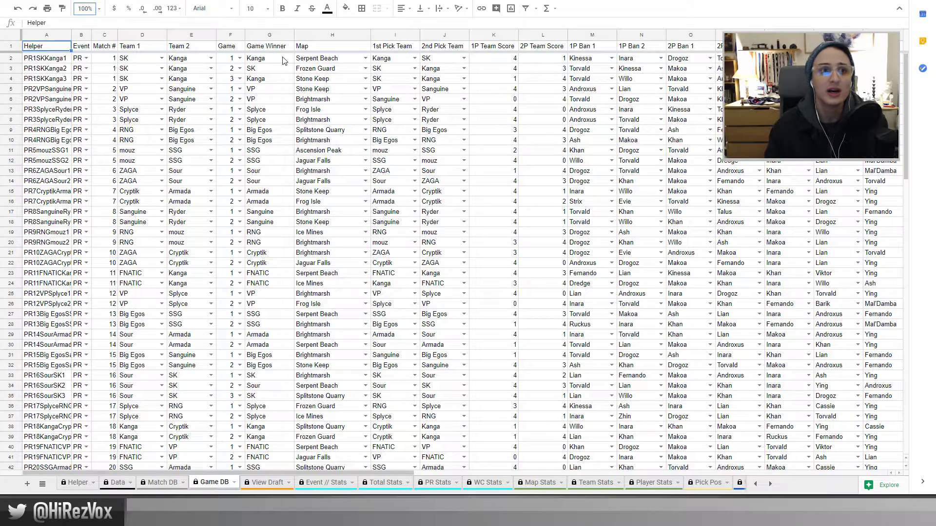
pyautogui.click(99, 8)
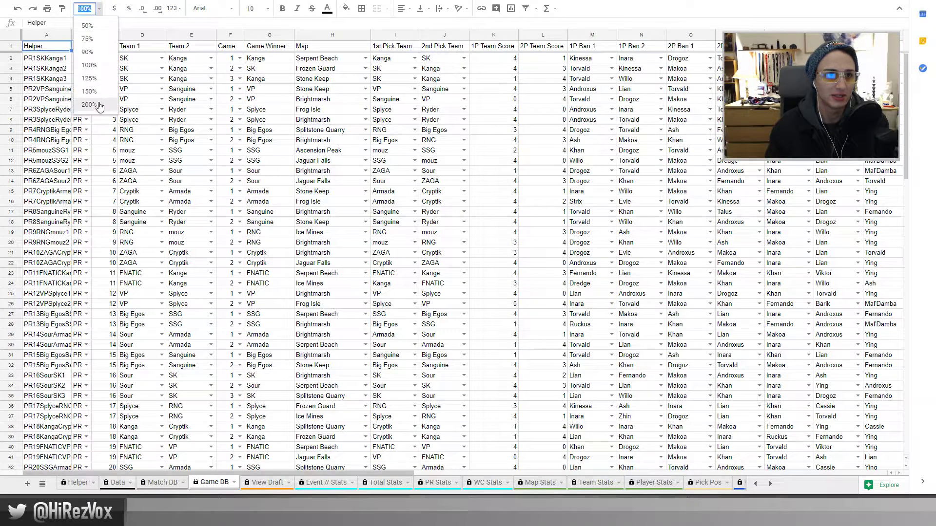
pyautogui.click(99, 105)
pyautogui.click(99, 8)
pyautogui.click(92, 26)
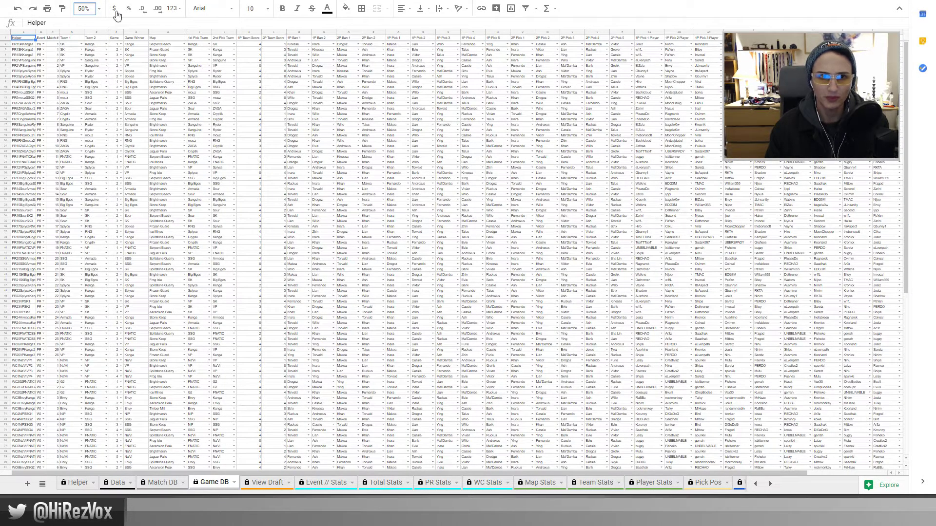
pyautogui.click(99, 8)
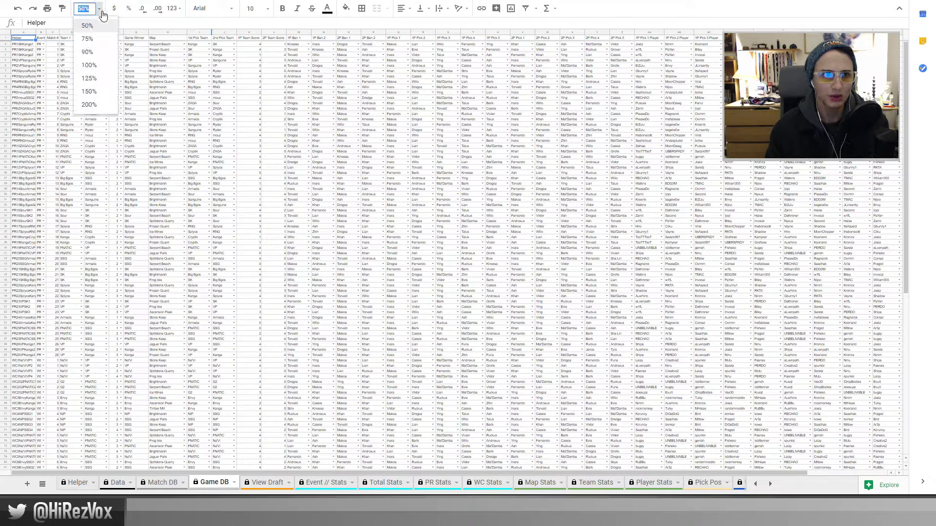
pyautogui.click(88, 65)
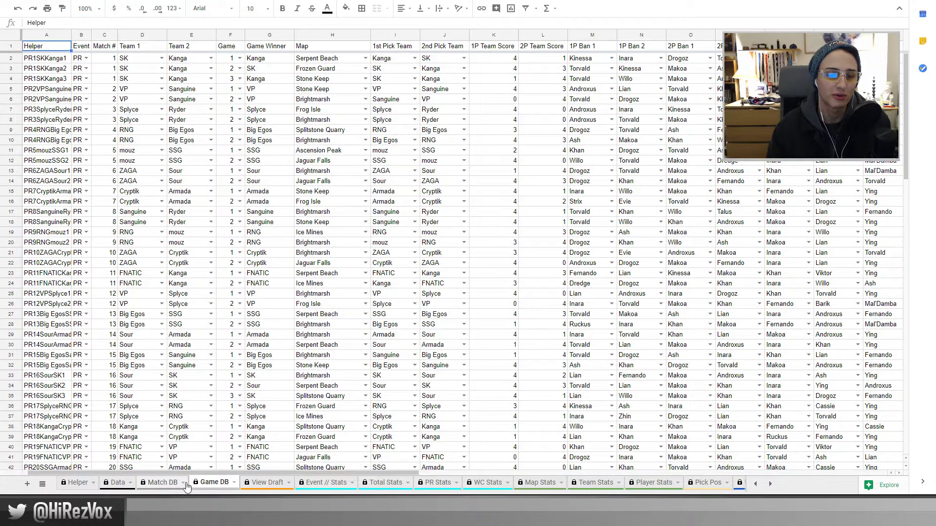
# Compare the Match DB and Game DB sheets, and examine the Game DB columns through picks, players and compositions
pyautogui.click(163, 482)
pyautogui.click(215, 482)
pyautogui.scroll(-4, 105, 387)
pyautogui.scroll(4, 108, 388)
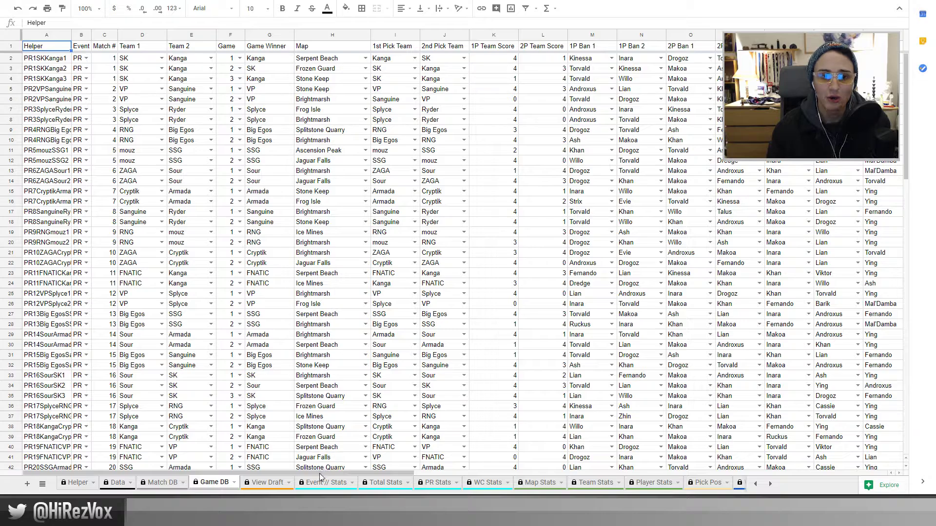
pyautogui.moveTo(320, 475); pyautogui.dragTo(821, 446)
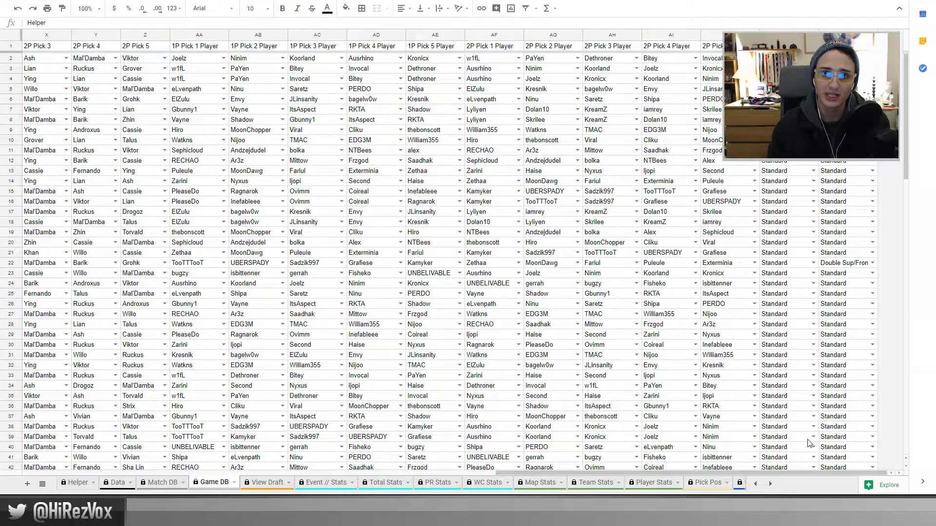
pyautogui.moveTo(804, 473); pyautogui.dragTo(233, 470)
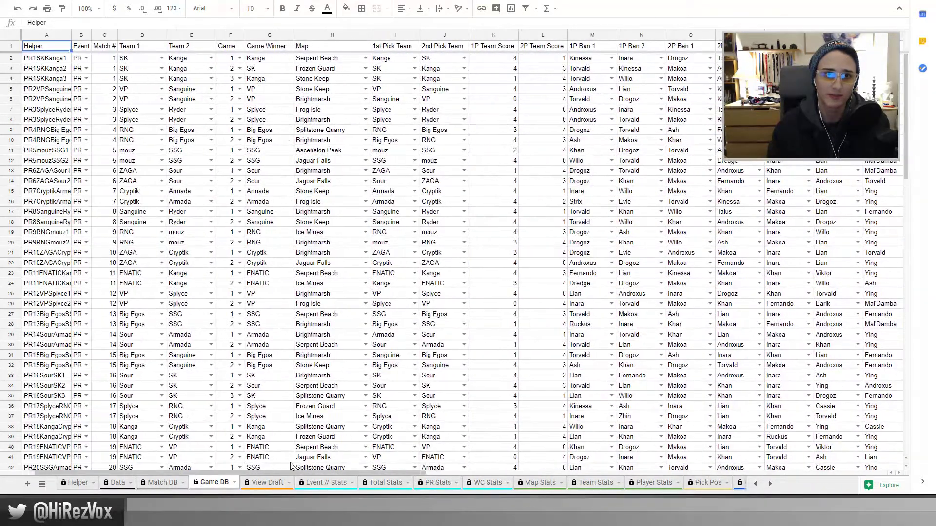
# On the View Draft sheet, set the criteria to event WC and match number 7
pyautogui.click(267, 483)
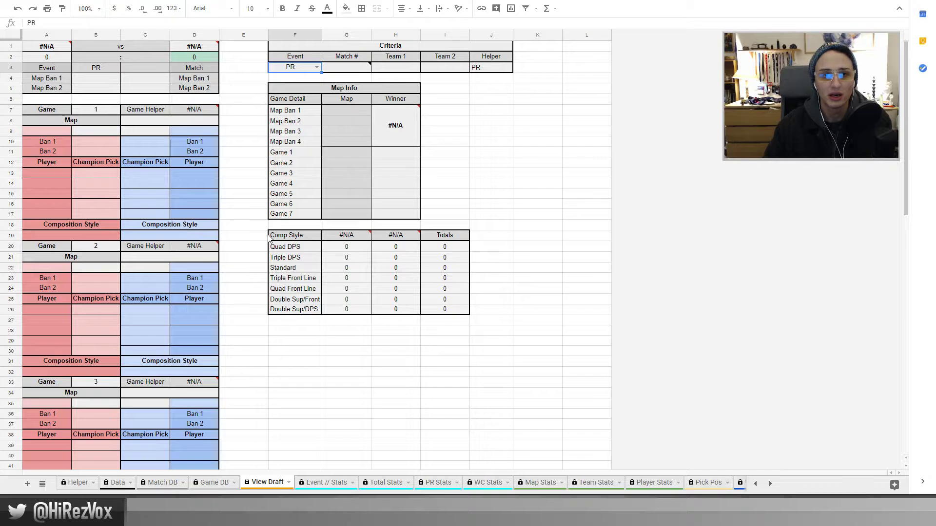
pyautogui.click(316, 67)
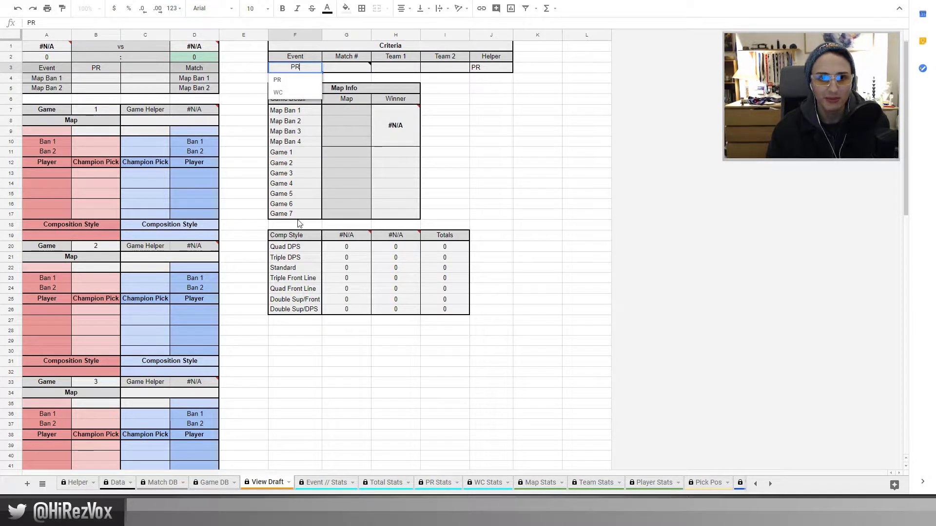
pyautogui.click(296, 95)
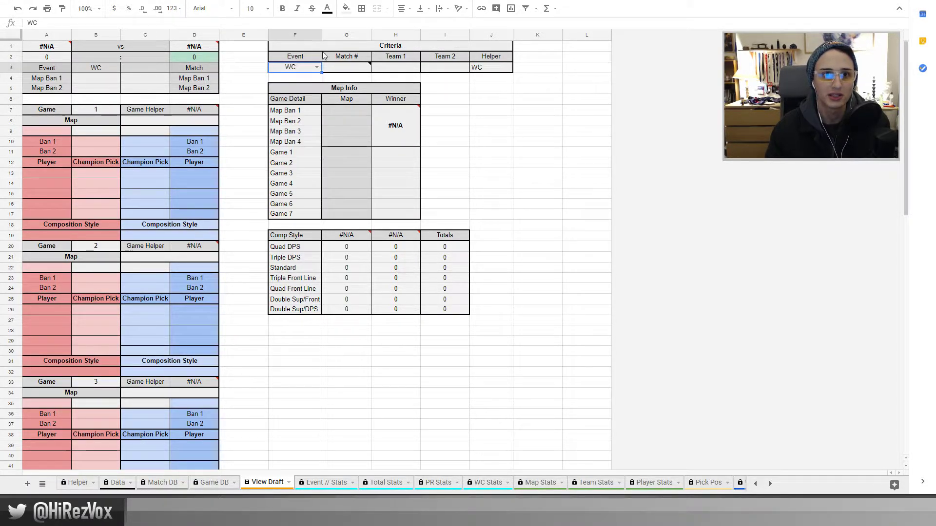
pyautogui.click(331, 71)
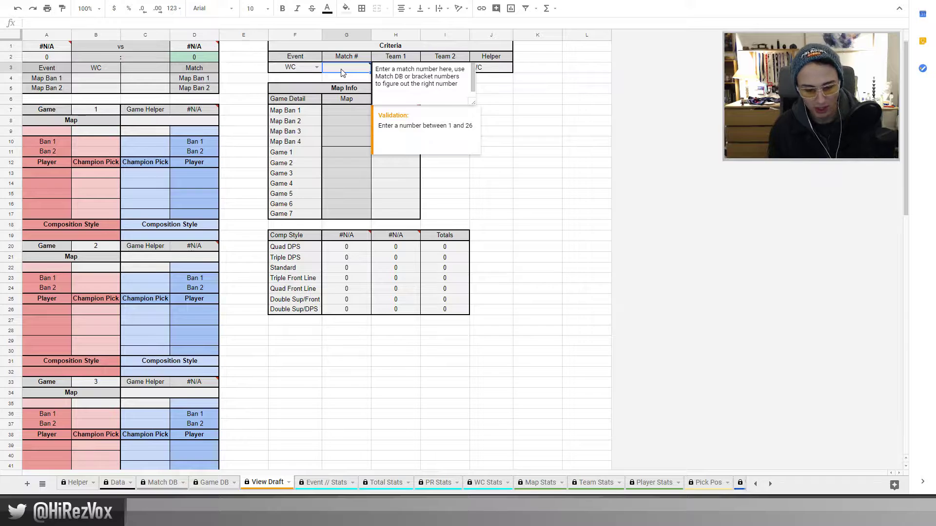
pyautogui.write('6')
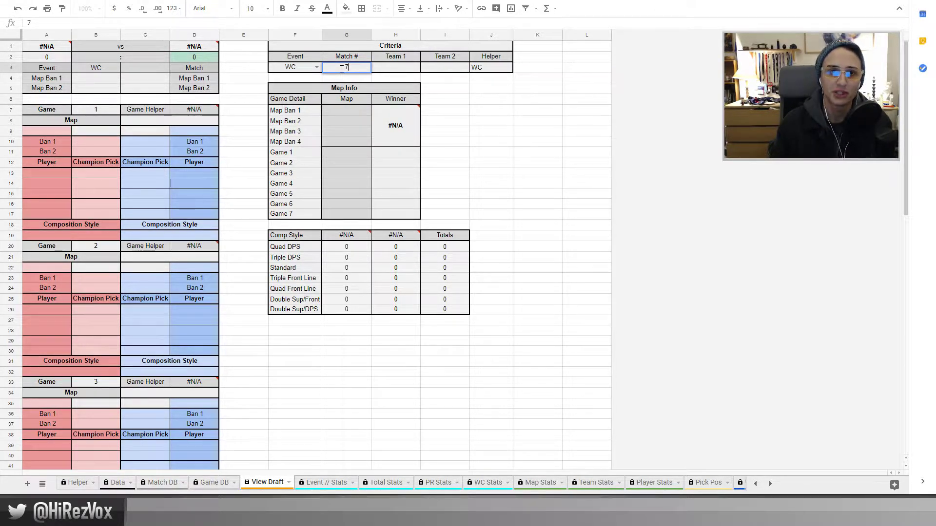
pyautogui.press('Return')
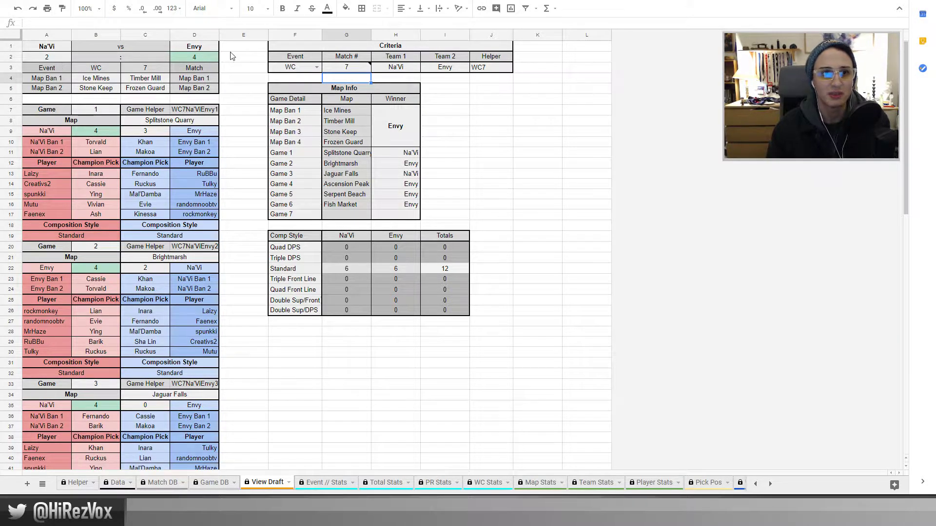
# Examine the WC match 7 draft, including the event and match cells and each game's bans, picks and composition styles
pyautogui.click(62, 72)
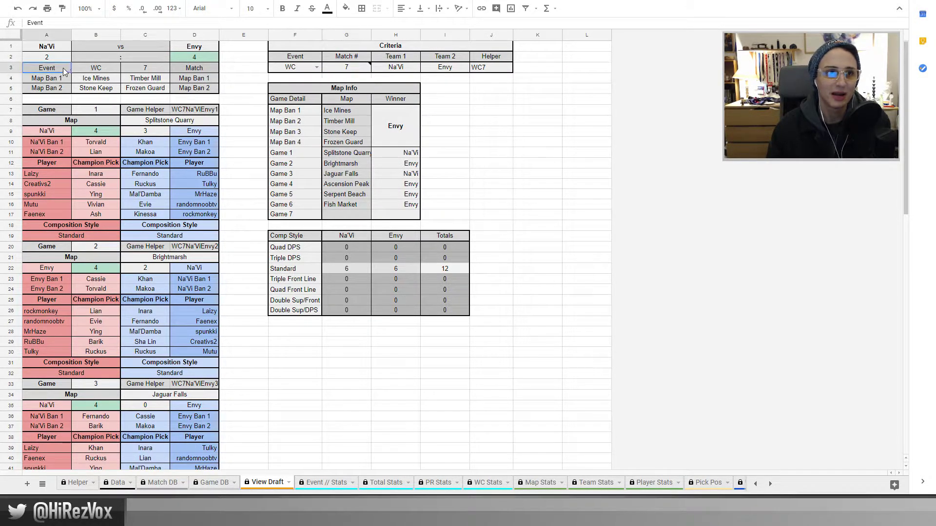
pyautogui.click(98, 71)
pyautogui.click(156, 69)
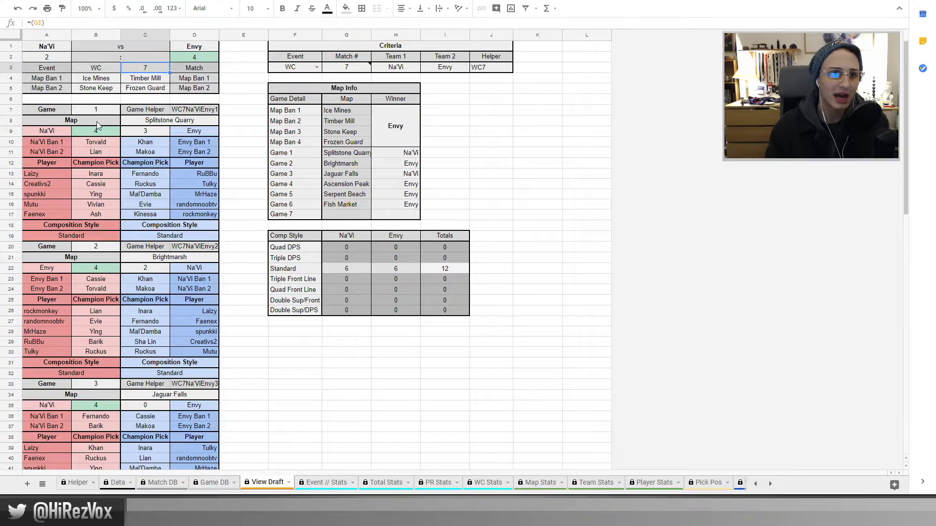
pyautogui.scroll(-10, 98, 127)
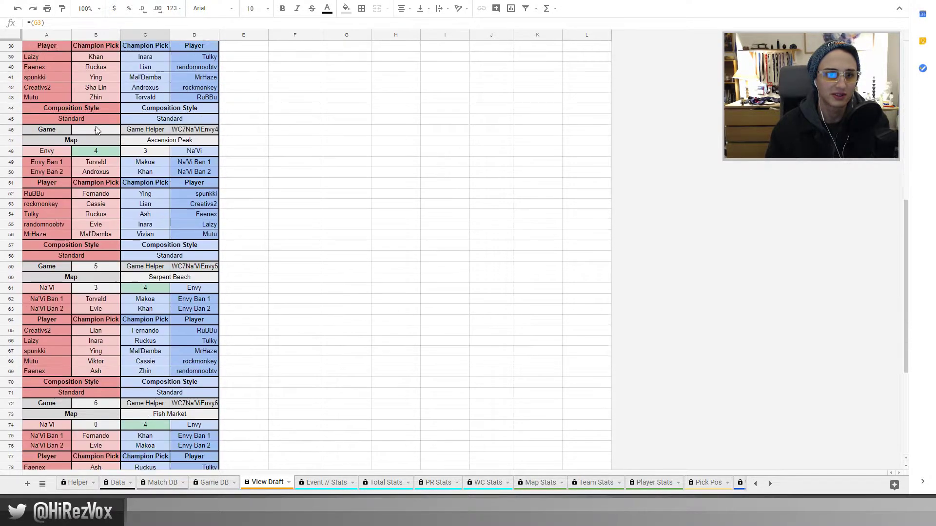
pyautogui.scroll(-6, 96, 129)
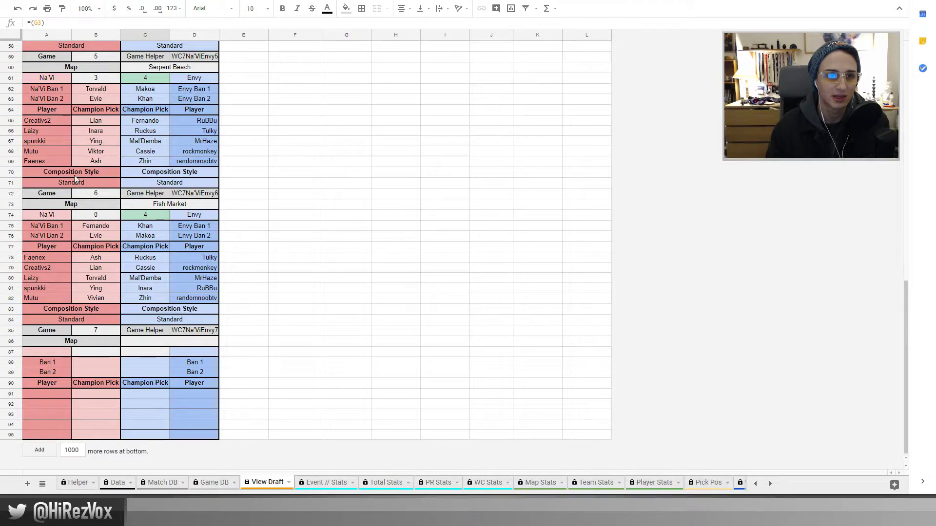
pyautogui.scroll(15, 205, 327)
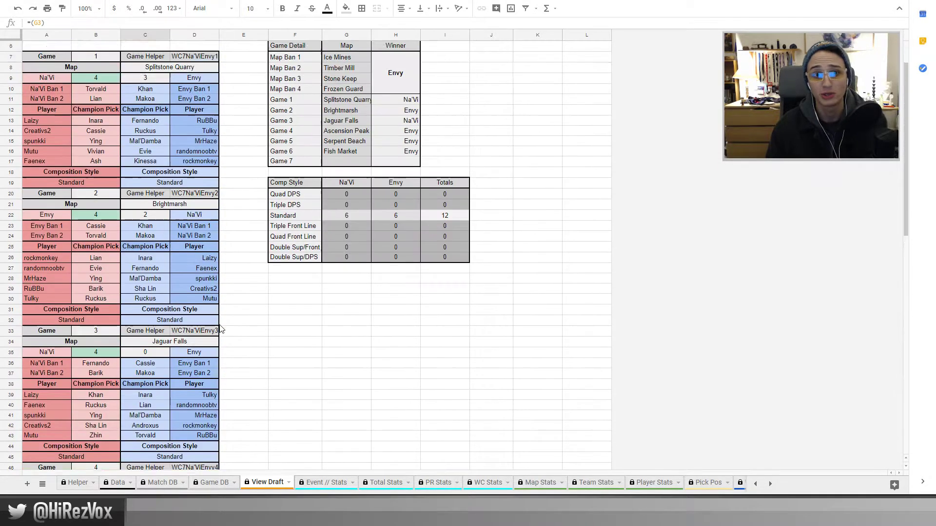
pyautogui.scroll(2, 221, 329)
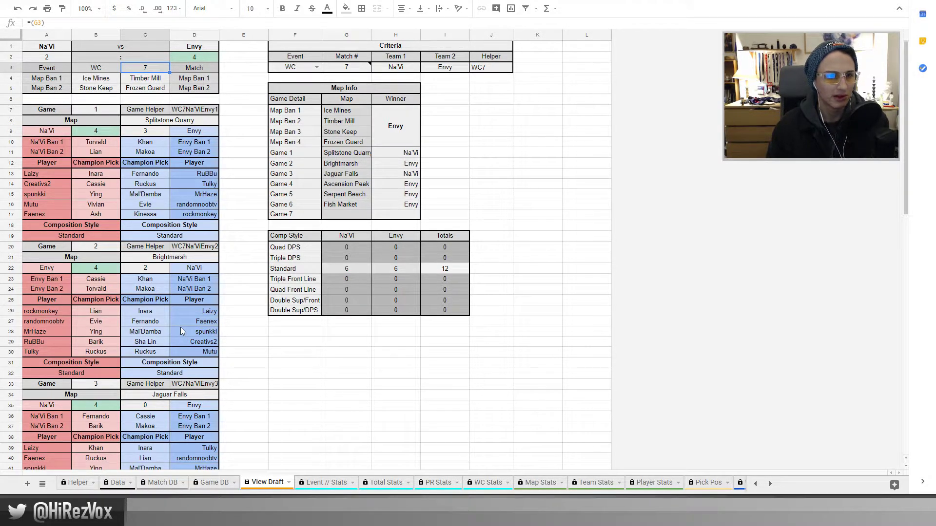
pyautogui.scroll(-5, 181, 331)
pyautogui.scroll(-8, 181, 331)
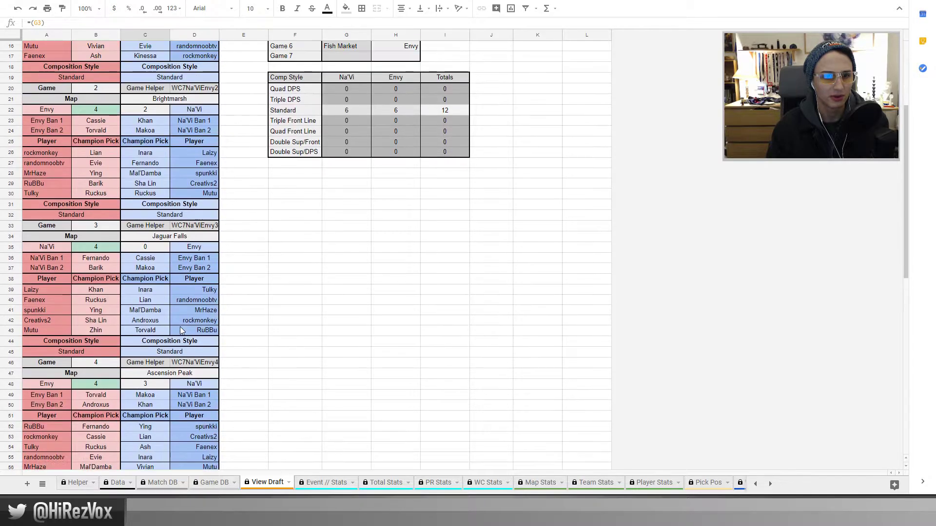
pyautogui.scroll(10, 194, 326)
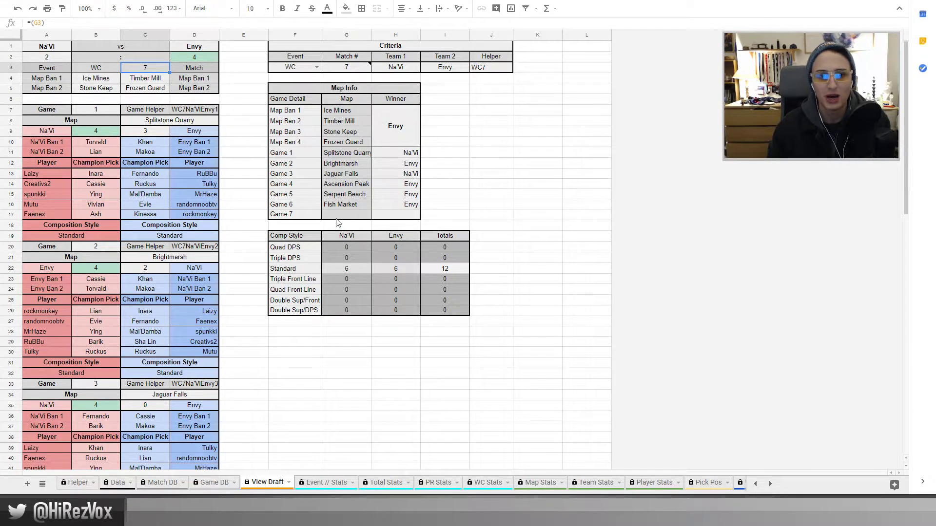
# Change the draft criteria to event PR and match number 2, and review the match's games
pyautogui.click(346, 67)
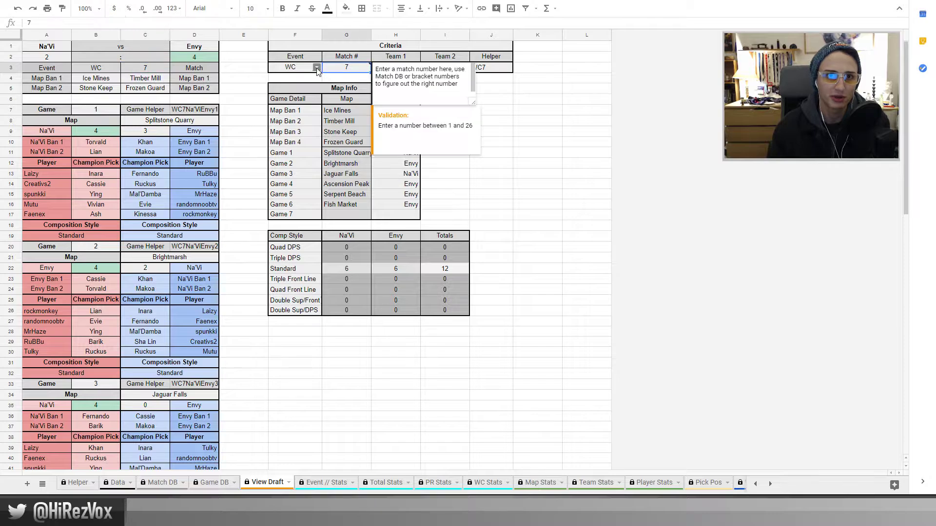
pyautogui.click(317, 67)
pyautogui.click(293, 97)
pyautogui.click(349, 72)
pyautogui.write('2')
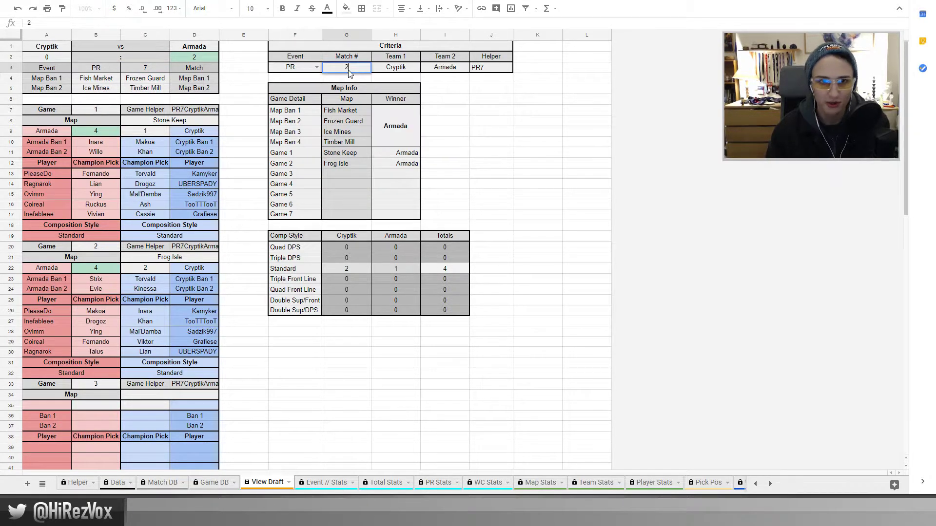
pyautogui.press('Return')
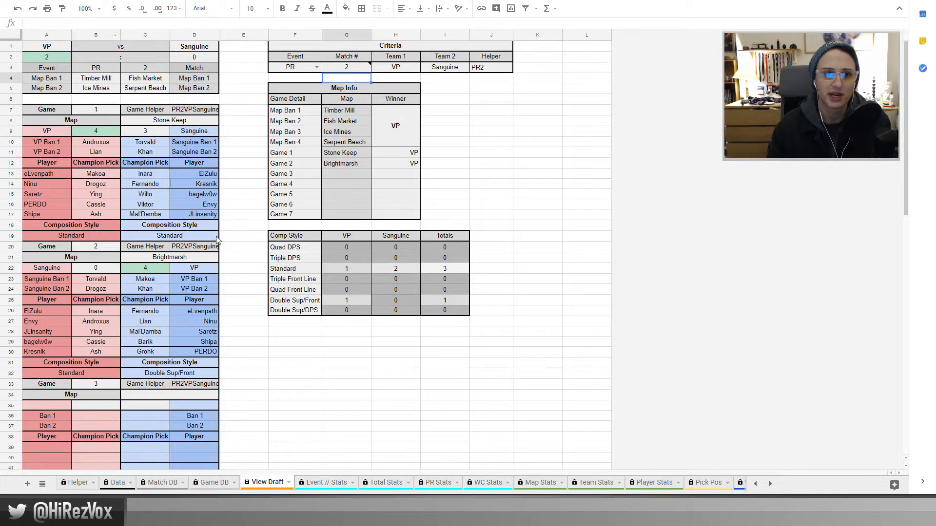
pyautogui.scroll(-4, 220, 241)
pyautogui.scroll(4, 224, 249)
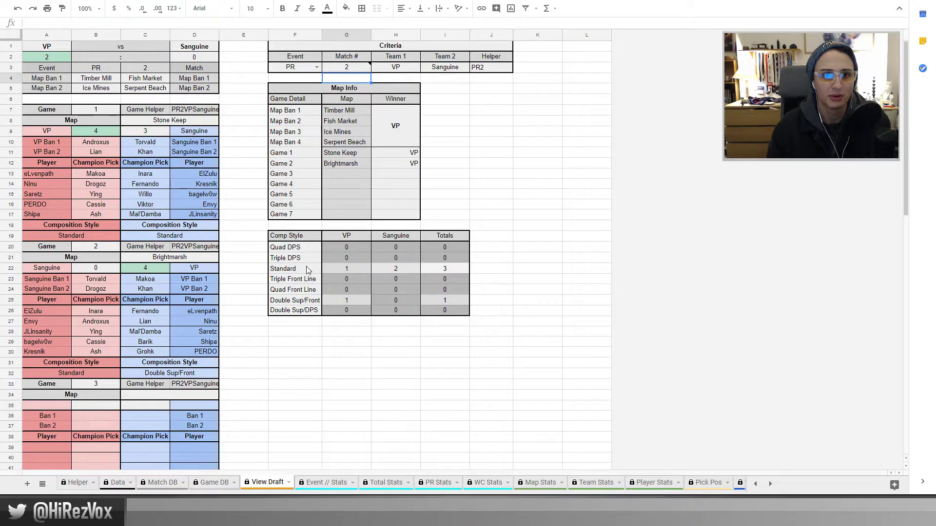
# Open the Event // Stats sheet and look at the sorting and filtering options of the Total P/B % and Class columns
pyautogui.click(330, 484)
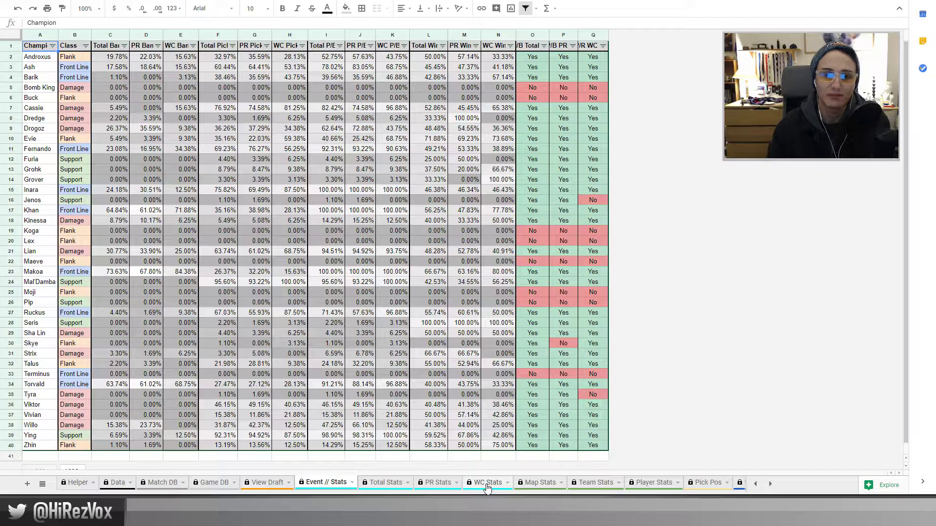
pyautogui.click(111, 59)
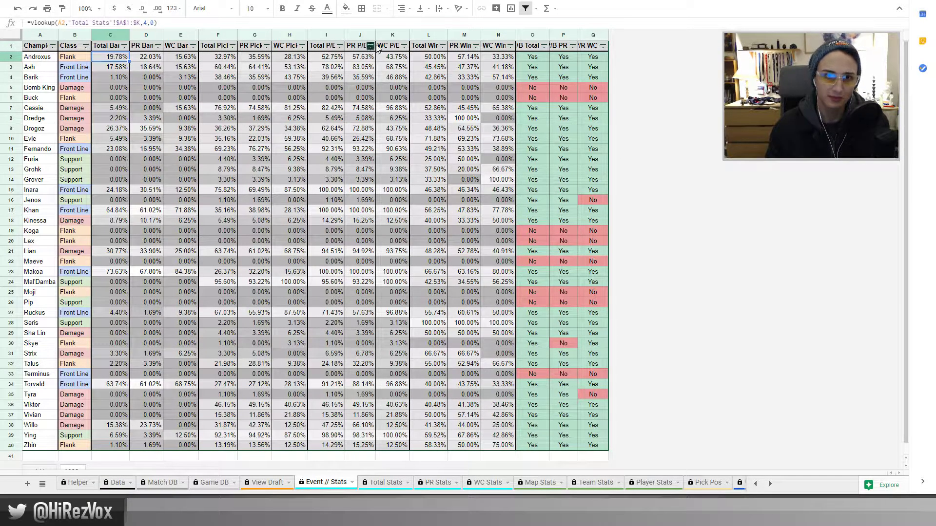
pyautogui.click(340, 46)
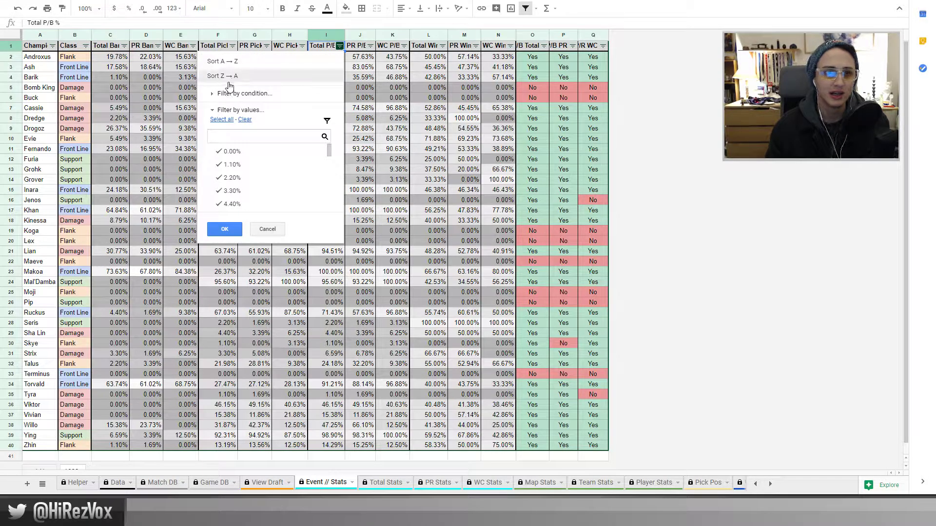
pyautogui.click(86, 46)
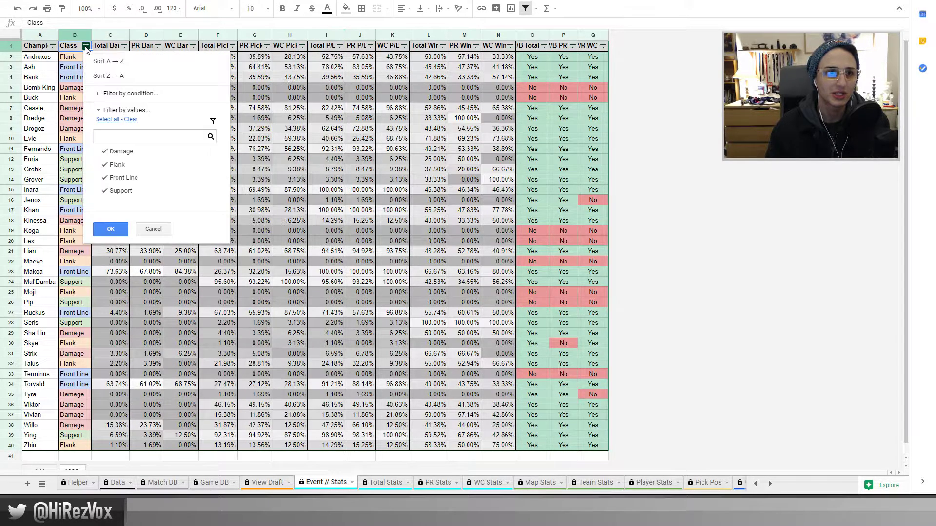
pyautogui.click(153, 229)
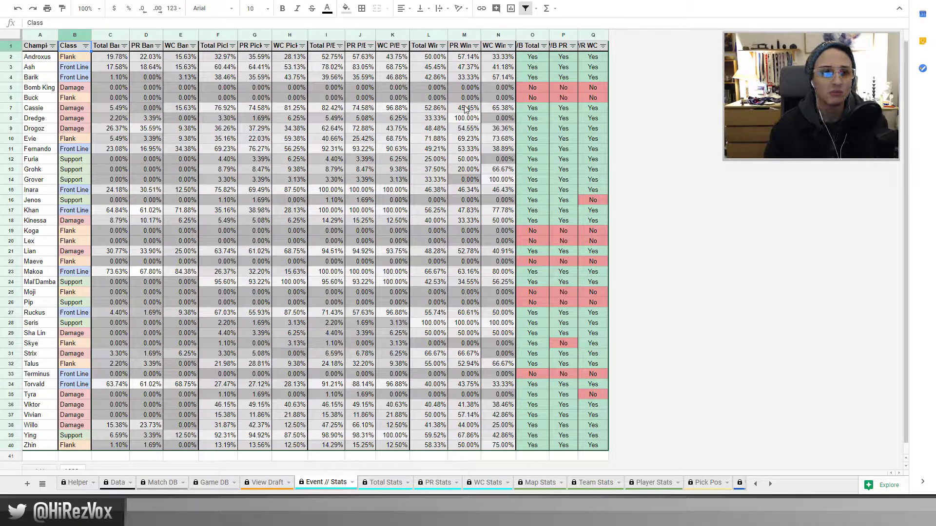
# Filter the Class column to show only Flank champions
pyautogui.click(86, 45)
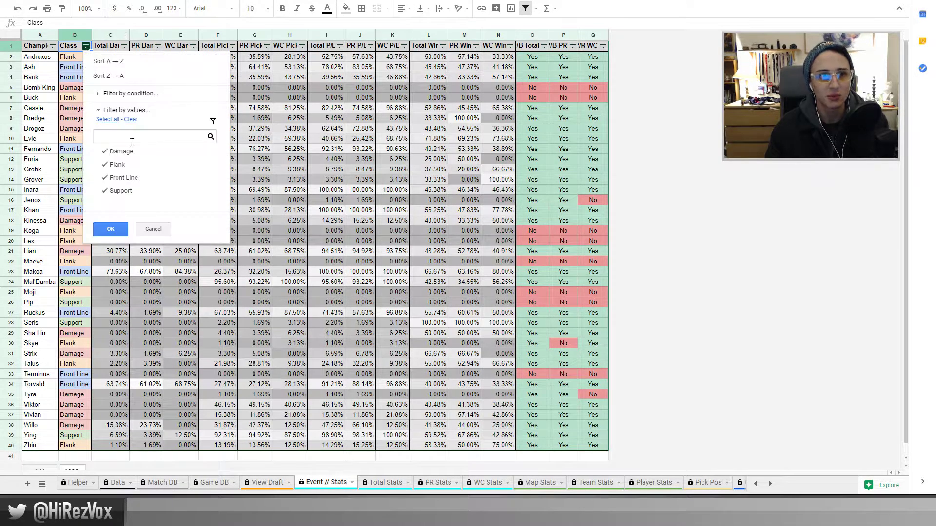
pyautogui.click(124, 178)
pyautogui.click(121, 190)
pyautogui.click(121, 152)
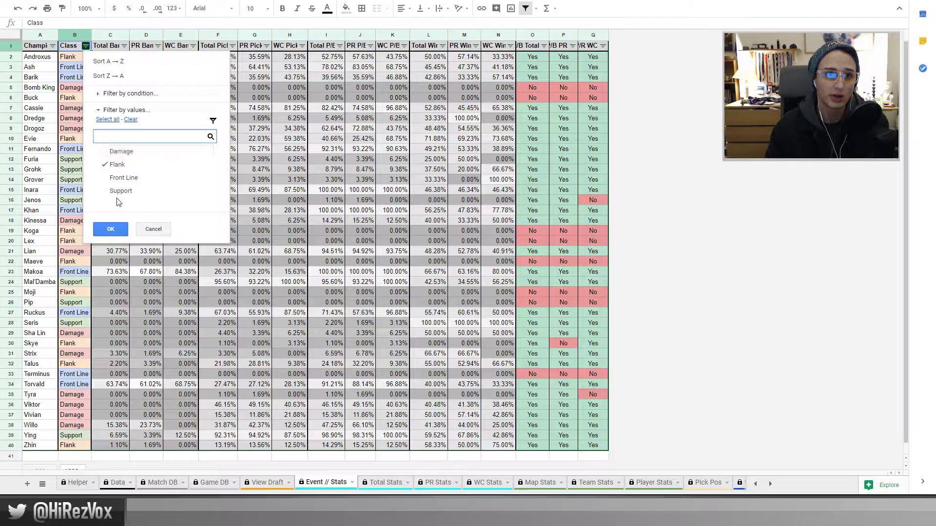
pyautogui.click(112, 229)
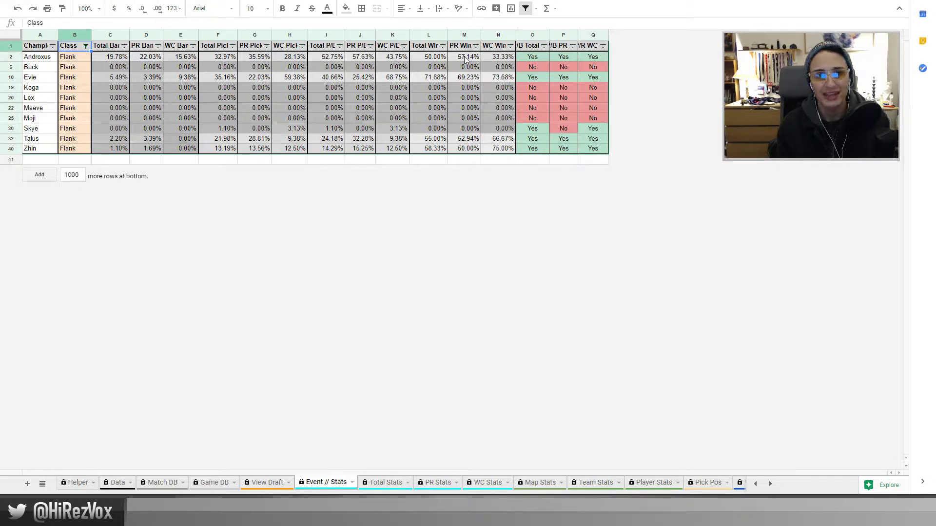
# Change the Class filter to show only Front Line champions
pyautogui.click(86, 45)
pyautogui.click(117, 177)
pyautogui.click(113, 151)
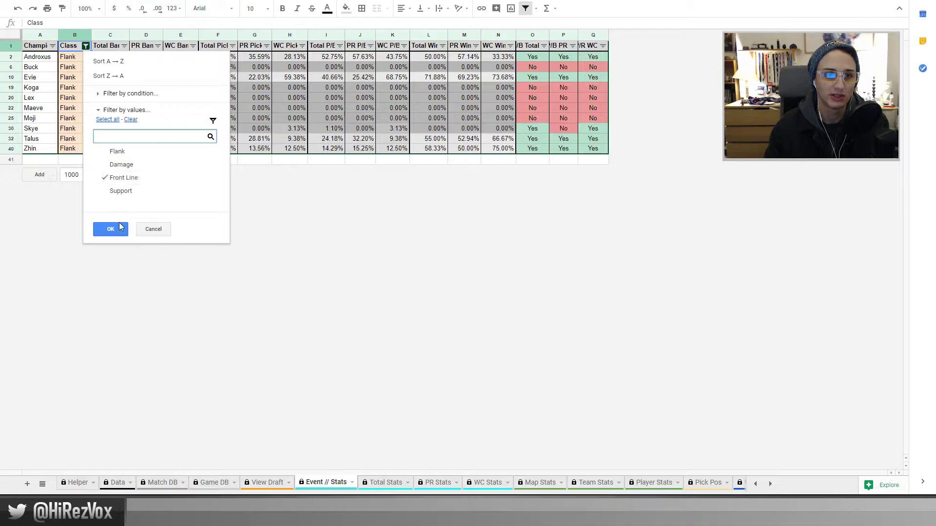
pyautogui.click(115, 229)
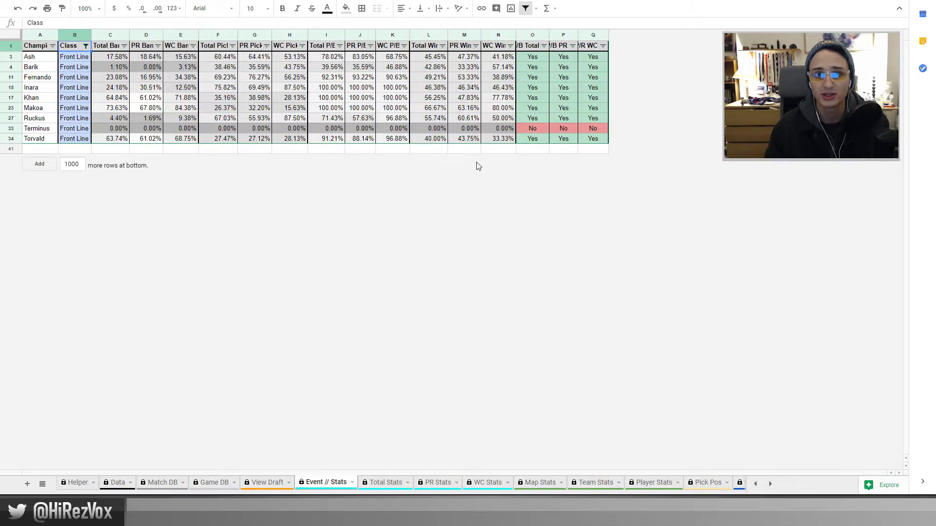
# Reset the Class filter to include all four classes
pyautogui.click(86, 46)
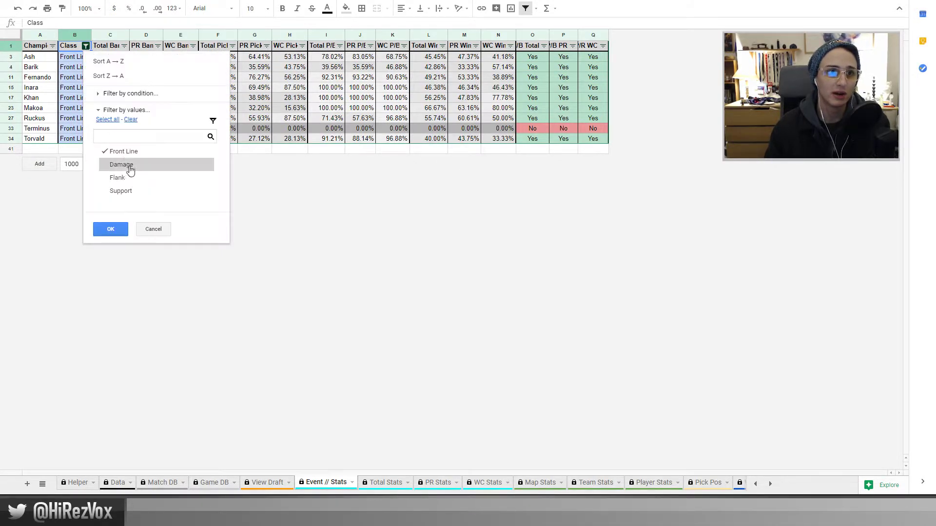
pyautogui.click(107, 119)
pyautogui.click(110, 230)
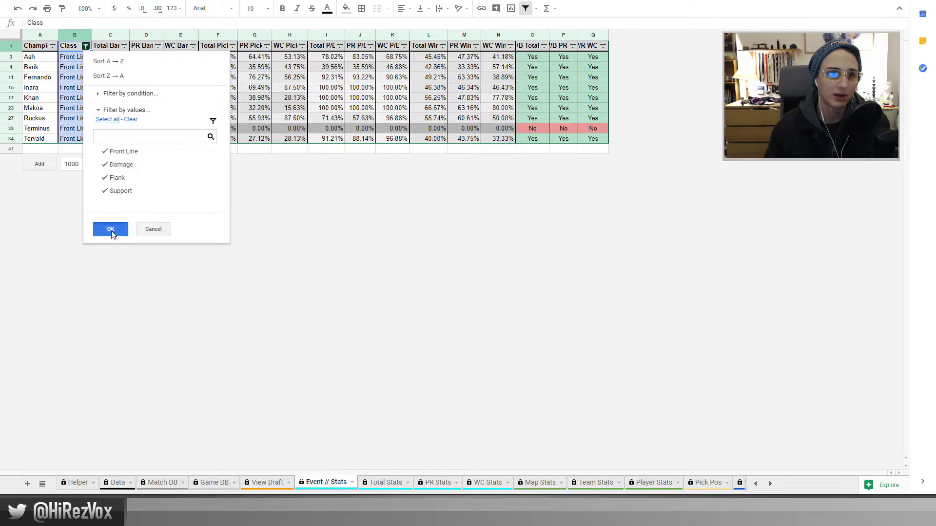
# Sort the event statistics by WC Win % in descending order, and return them to alphabetical order by champion
pyautogui.click(510, 56)
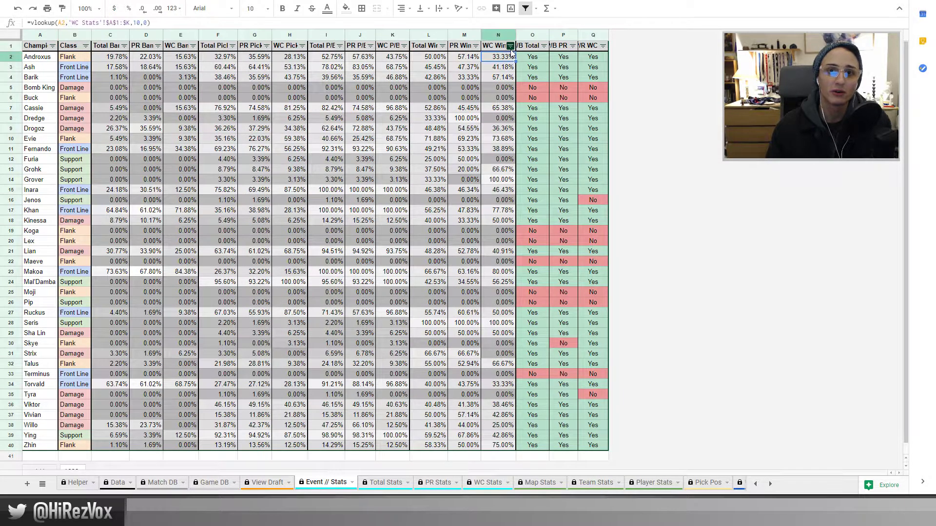
pyautogui.click(510, 46)
pyautogui.click(413, 79)
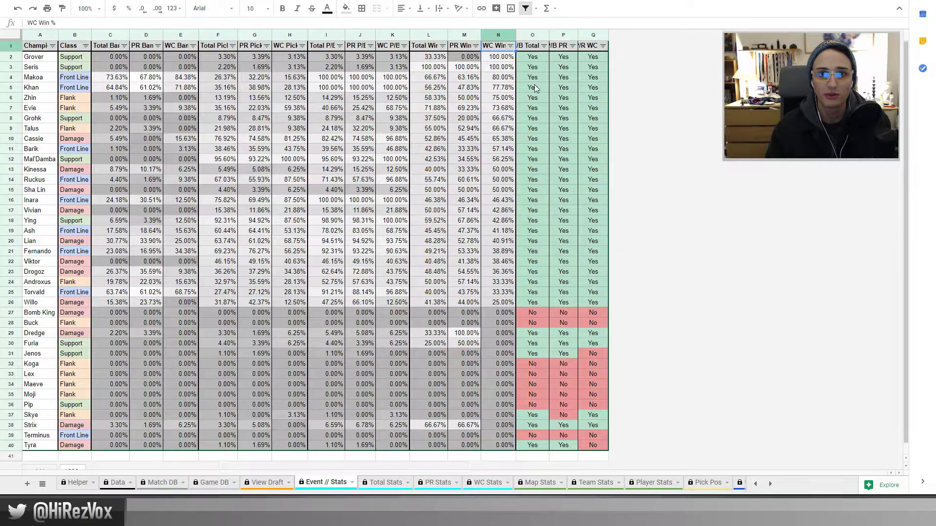
pyautogui.click(52, 45)
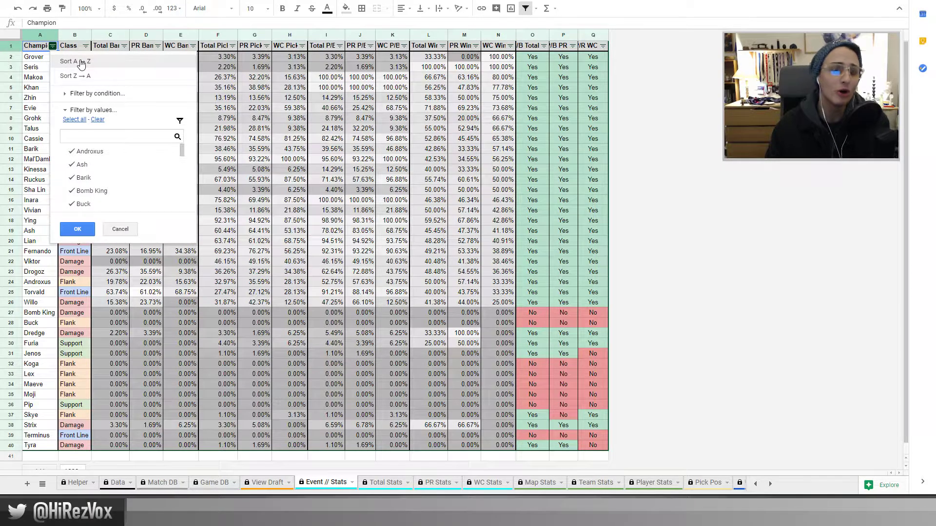
pyautogui.click(81, 62)
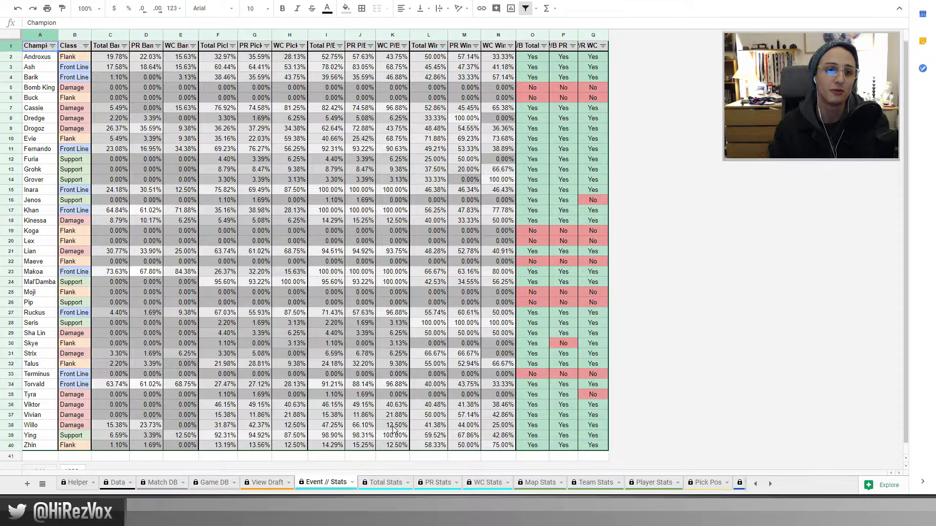
# Examine the ban, pick and pick/ban percentages on Event // Stats, and compare that sheet with Total Stats
pyautogui.click(146, 324)
pyautogui.click(395, 192)
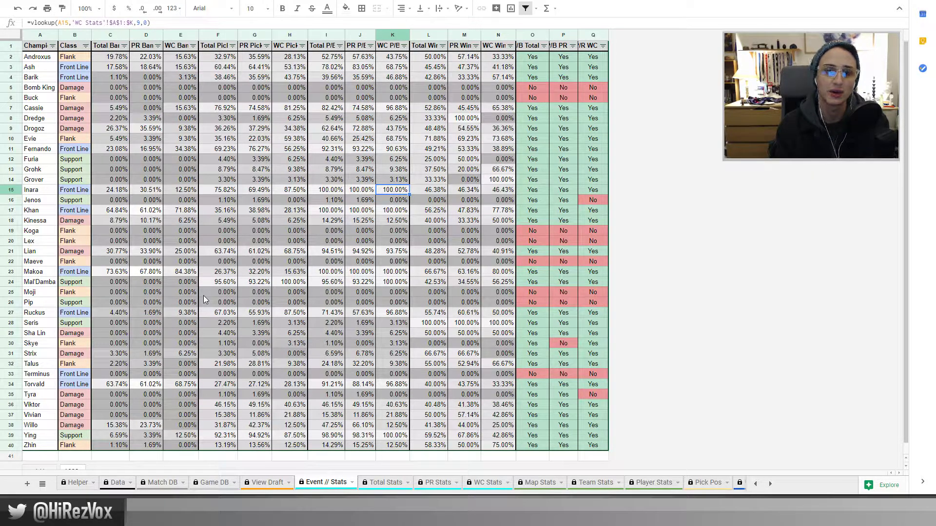
pyautogui.click(293, 262)
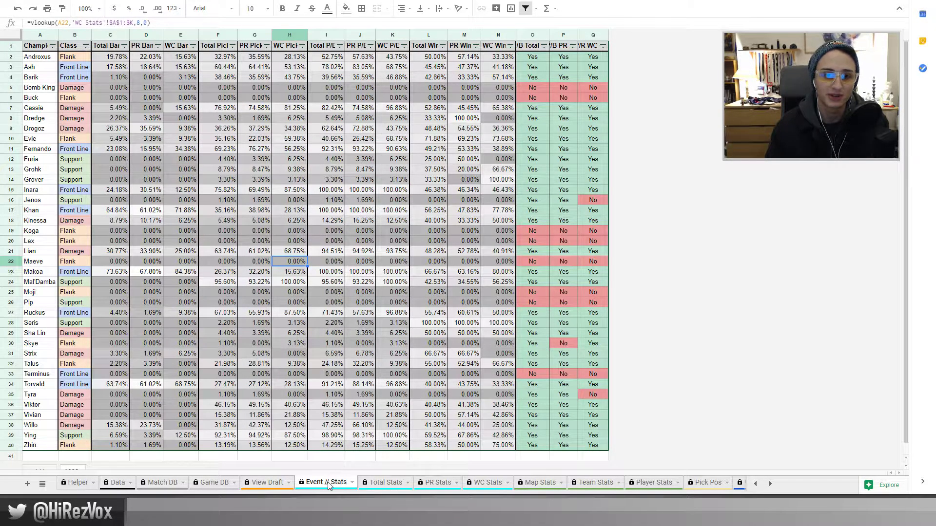
pyautogui.click(379, 482)
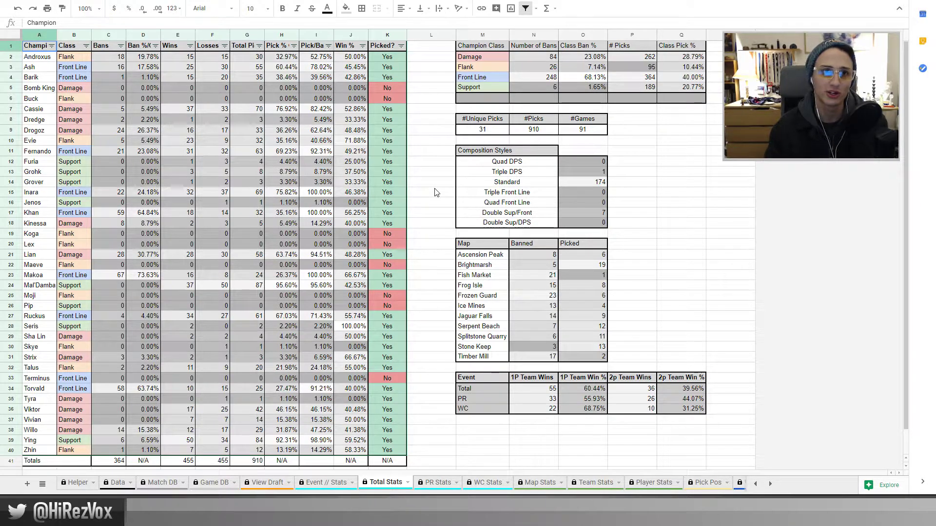
pyautogui.click(330, 481)
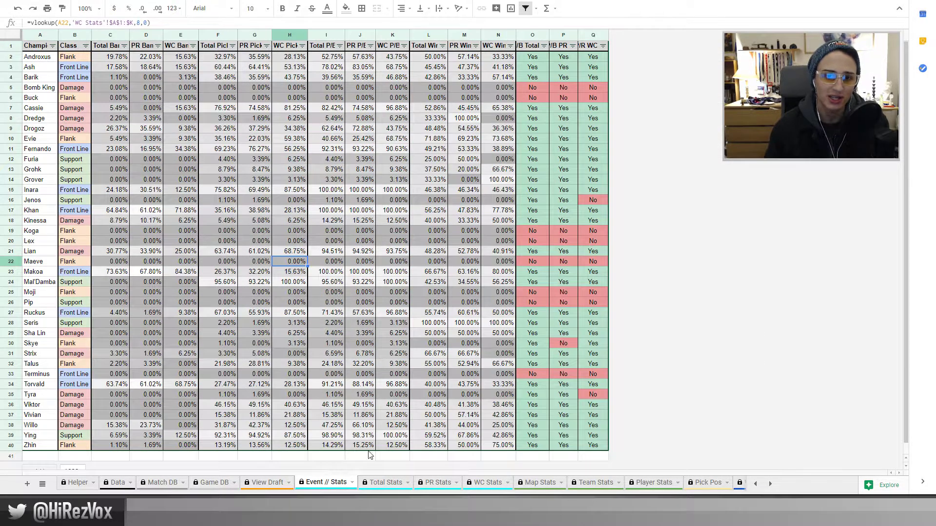
pyautogui.click(384, 484)
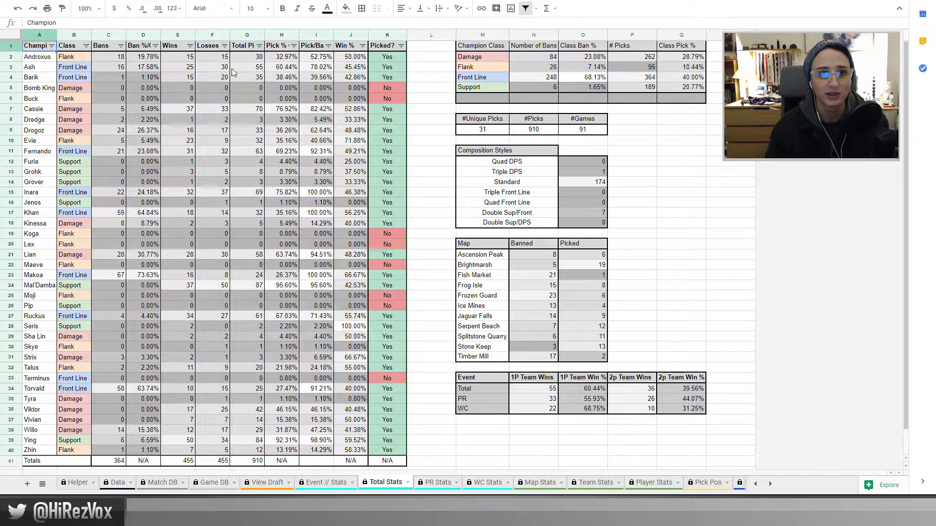
# On the Total Stats sheet, sort the champions by Win % in descending order
pyautogui.click(318, 48)
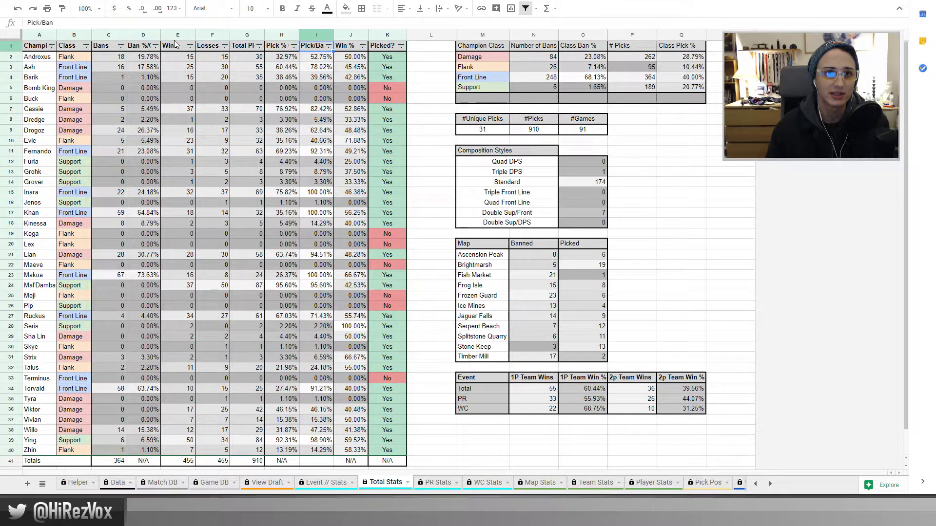
pyautogui.click(361, 8)
pyautogui.click(363, 120)
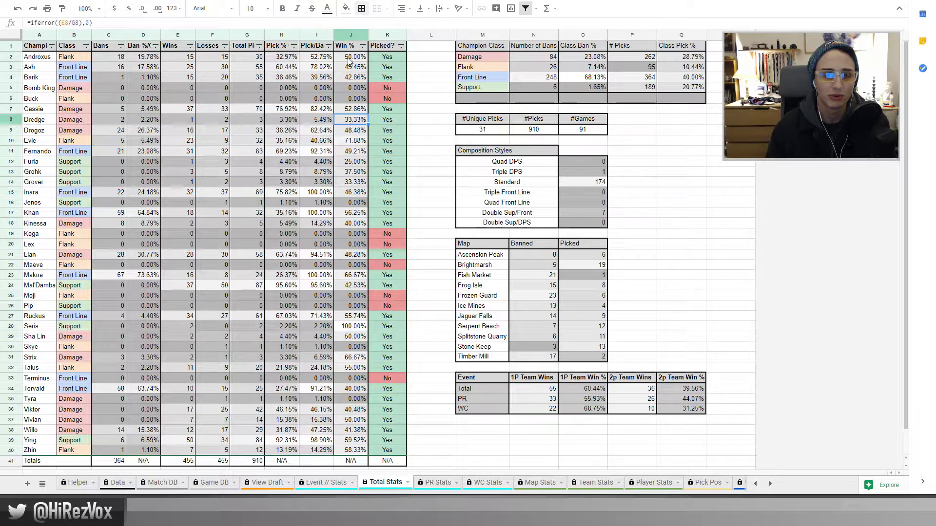
pyautogui.click(363, 45)
pyautogui.click(253, 81)
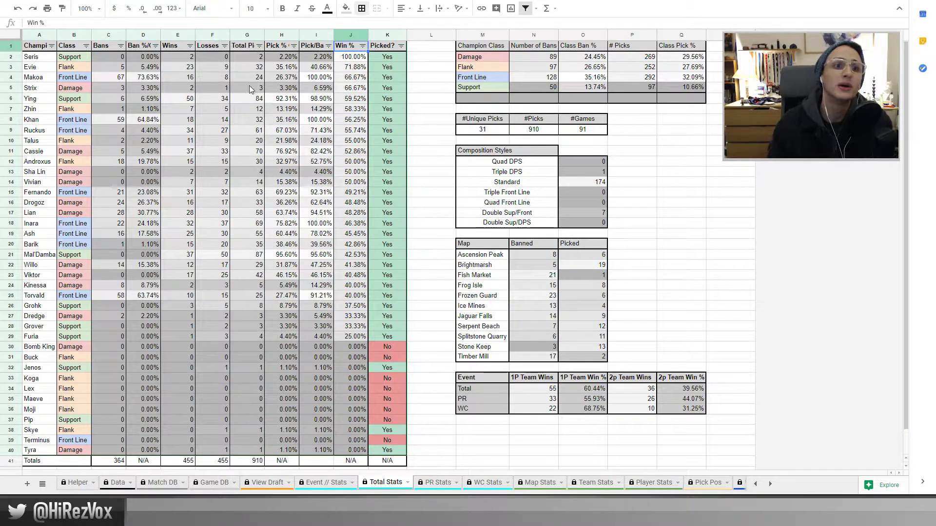
# Sort the Total Stats champions back into alphabetical order from A to Z
pyautogui.click(362, 45)
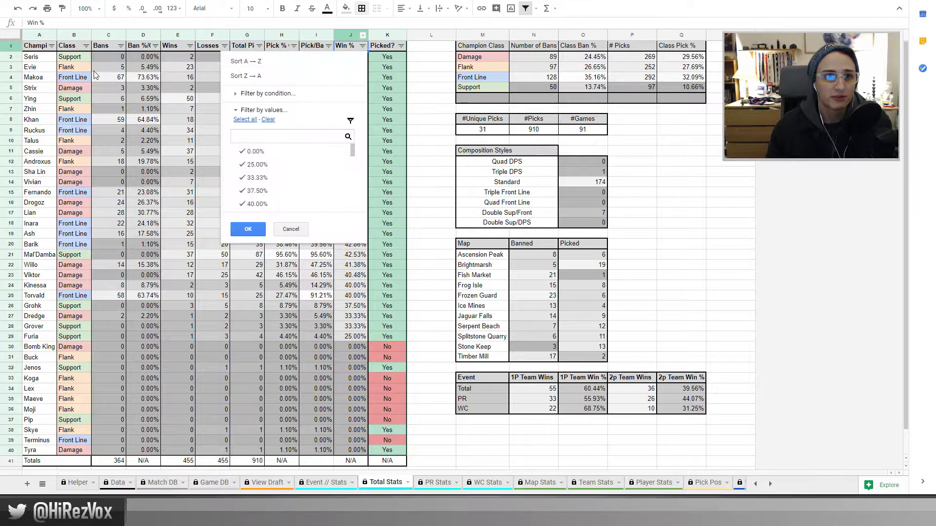
pyautogui.click(52, 46)
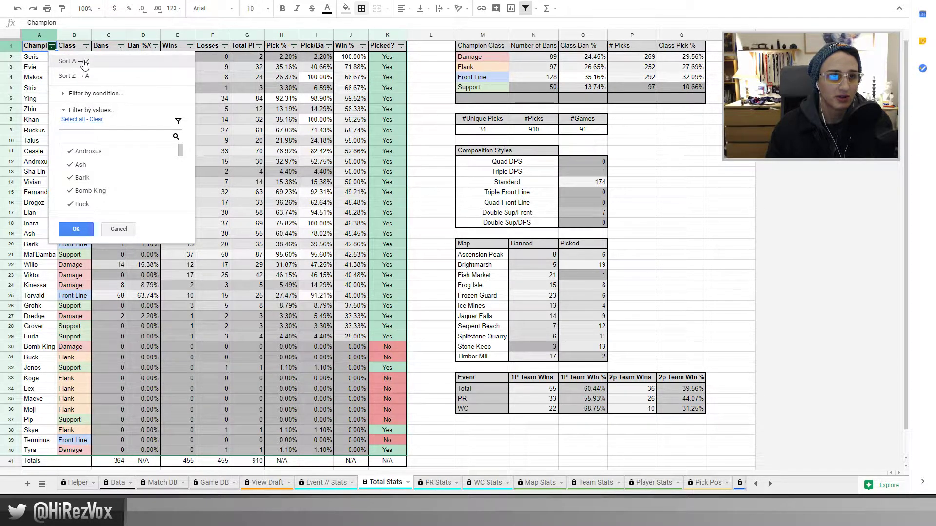
pyautogui.click(84, 62)
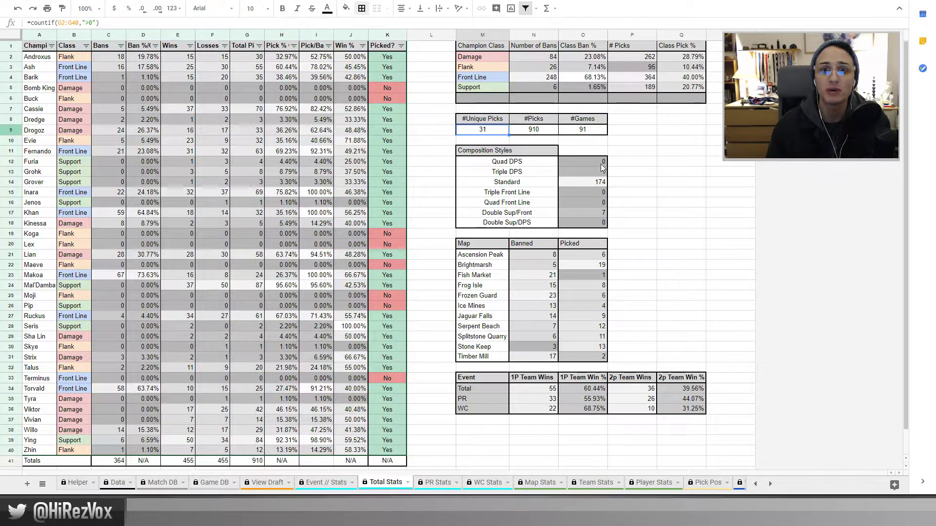
# Examine the Composition Styles counts and the first- and second-pick team win percentages by event
pyautogui.moveTo(600, 164); pyautogui.dragTo(592, 223)
pyautogui.click(628, 213)
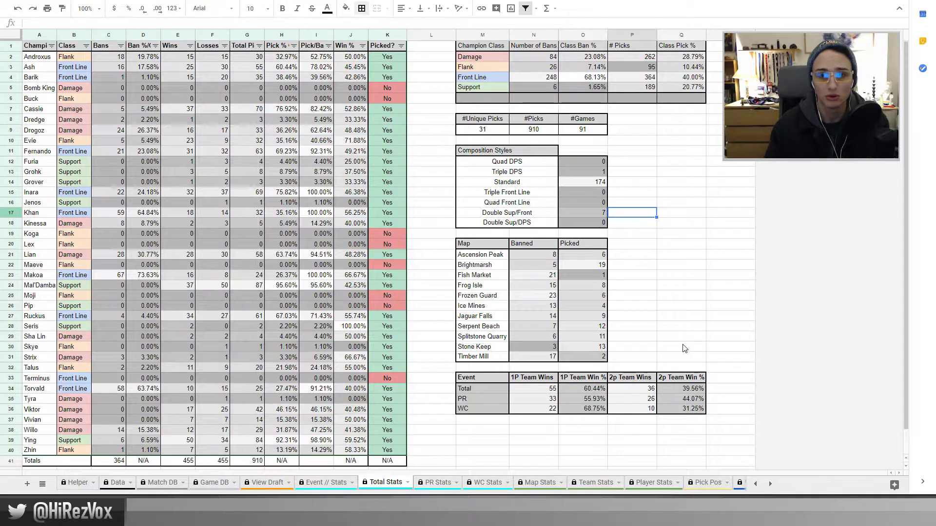
pyautogui.click(598, 401)
pyautogui.click(668, 214)
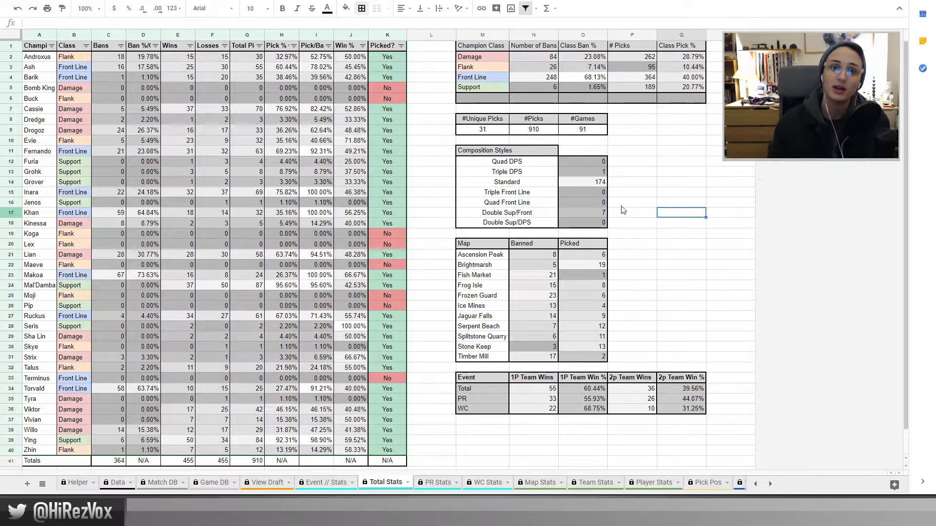
pyautogui.click(684, 196)
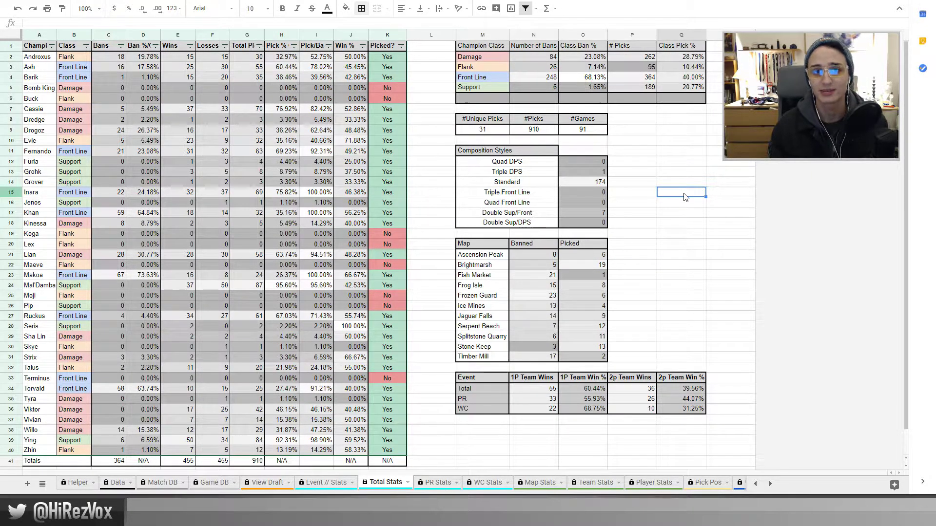
# Examine the counts for each composition style from Quad DPS to Double Sup/DPS, and the number of bans for Frozen Guard
pyautogui.click(548, 151)
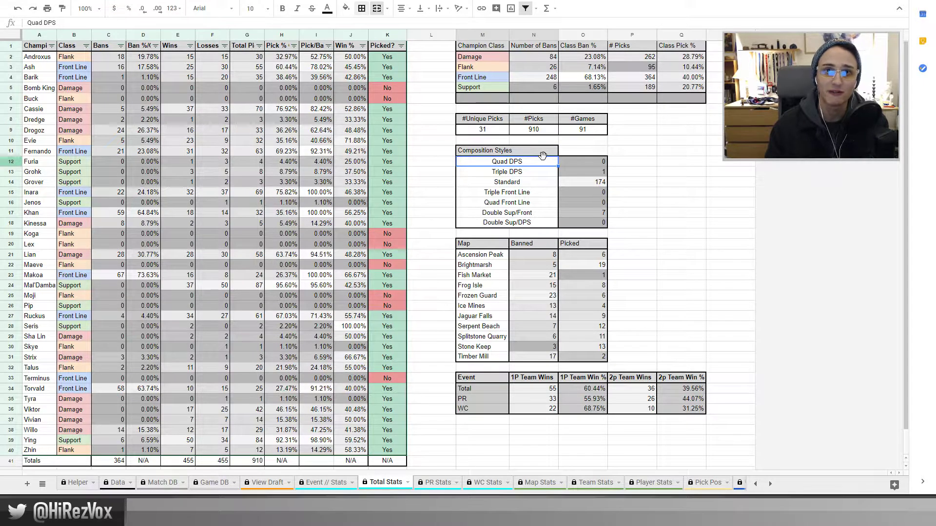
pyautogui.click(592, 174)
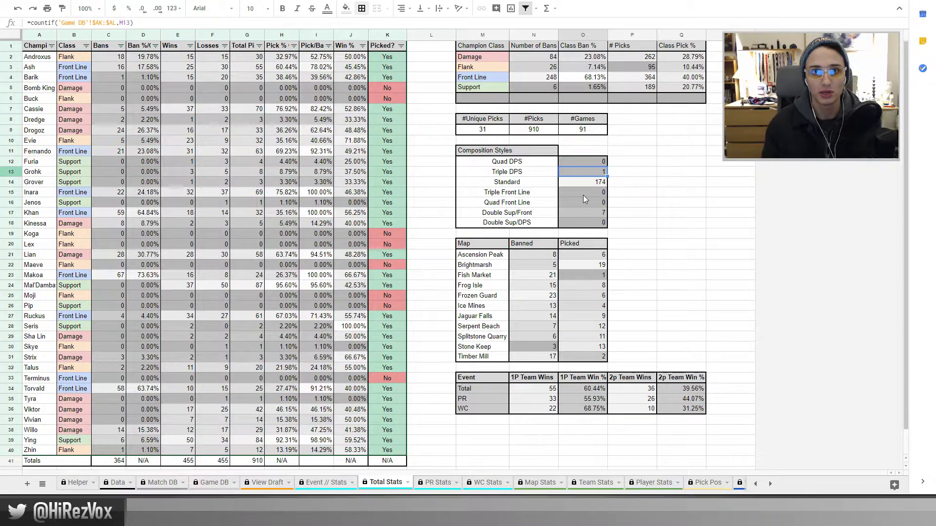
pyautogui.click(593, 185)
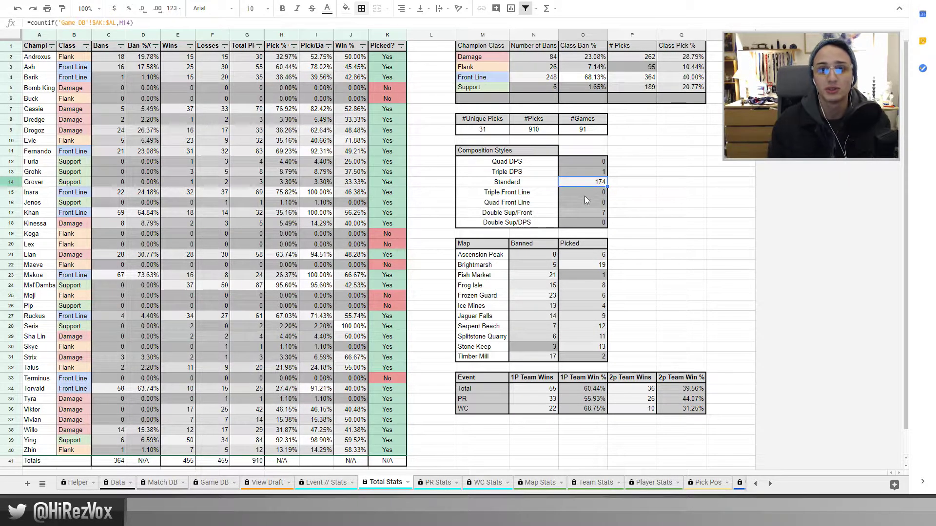
pyautogui.click(581, 192)
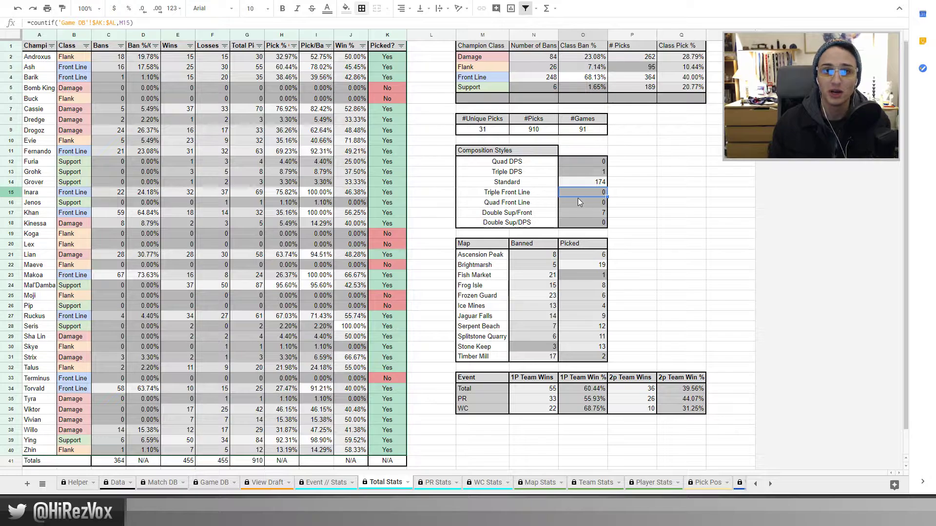
pyautogui.click(582, 204)
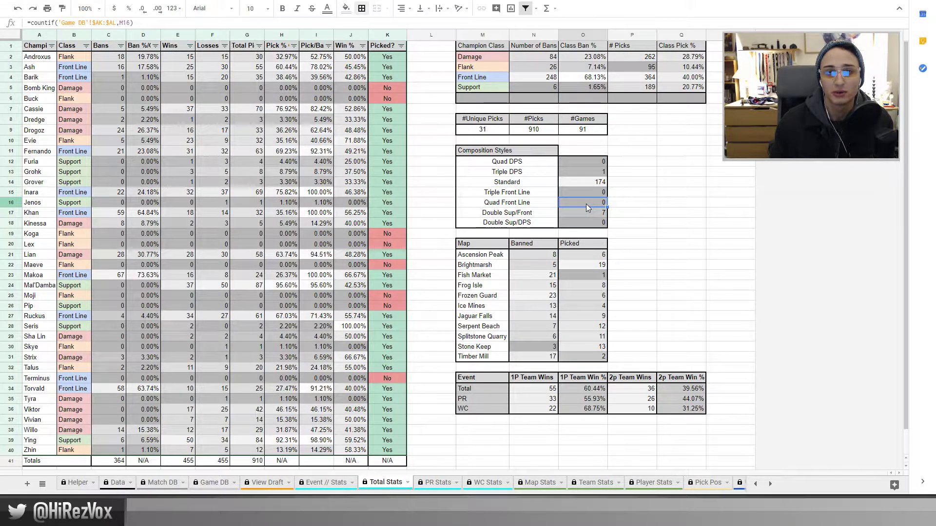
pyautogui.click(578, 213)
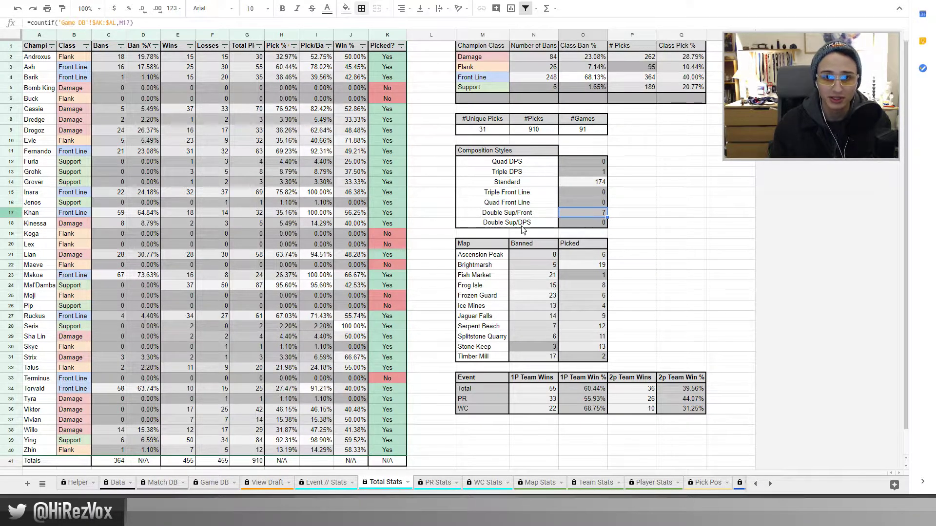
pyautogui.click(581, 224)
pyautogui.click(633, 223)
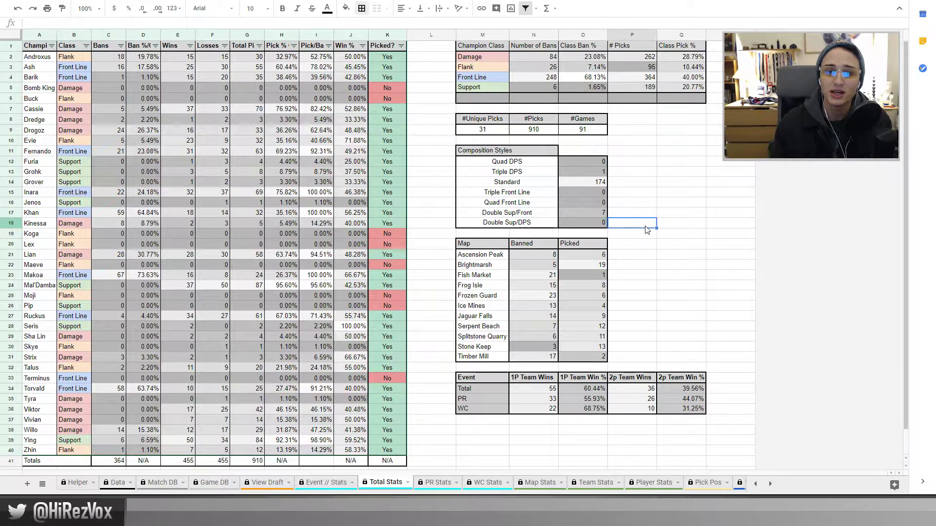
pyautogui.click(633, 213)
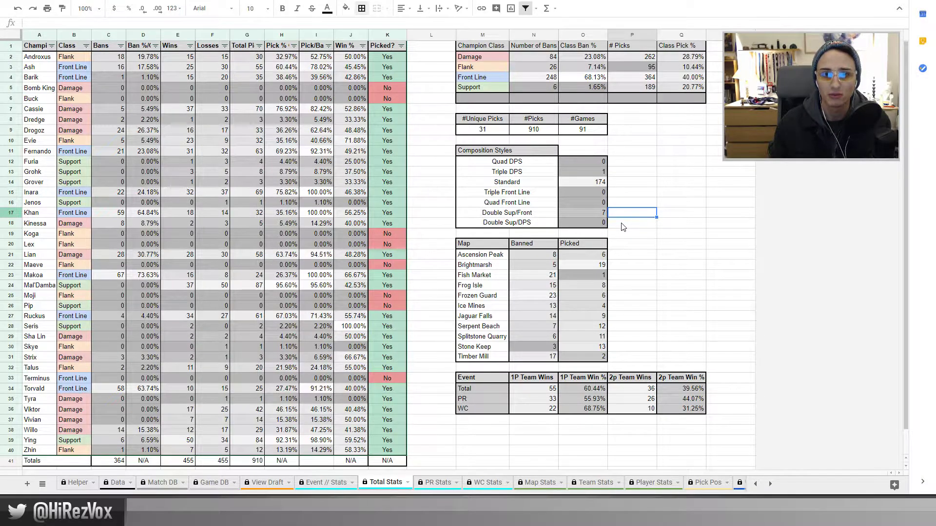
pyautogui.click(593, 224)
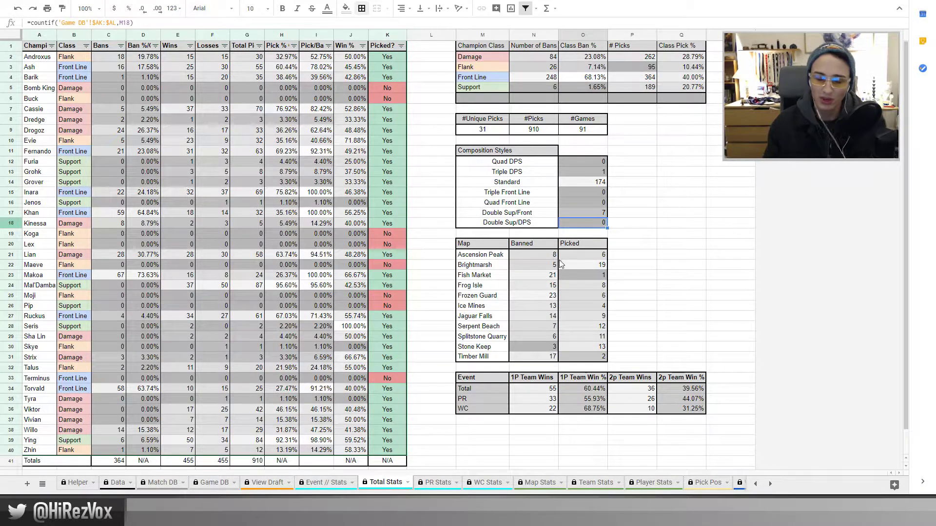
pyautogui.click(549, 297)
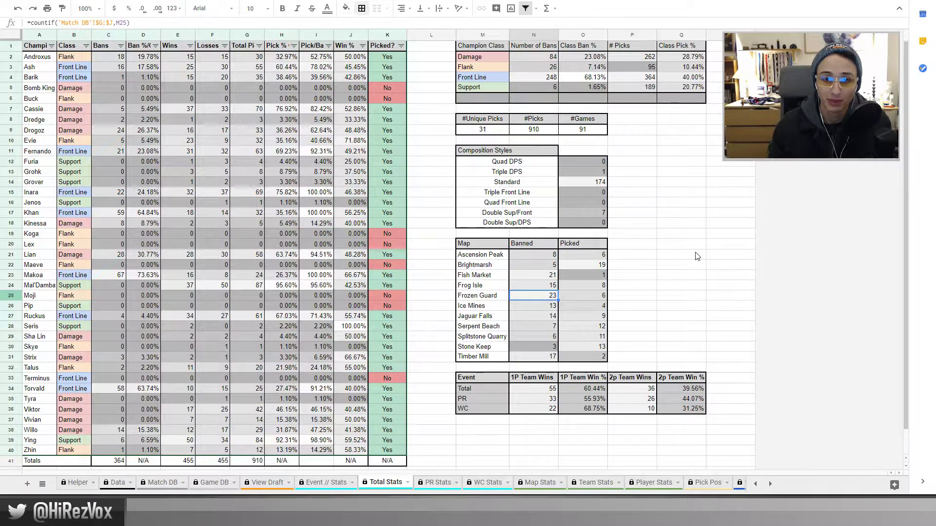
# Compare the PR Stats sheet with Total Stats, and view the same statistics on the WC Stats sheet
pyautogui.click(420, 485)
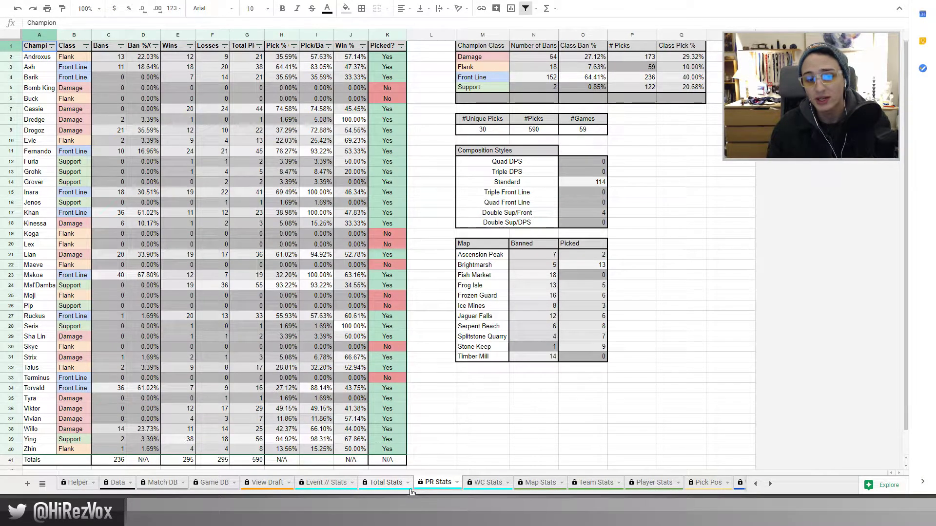
pyautogui.click(385, 484)
pyautogui.click(429, 486)
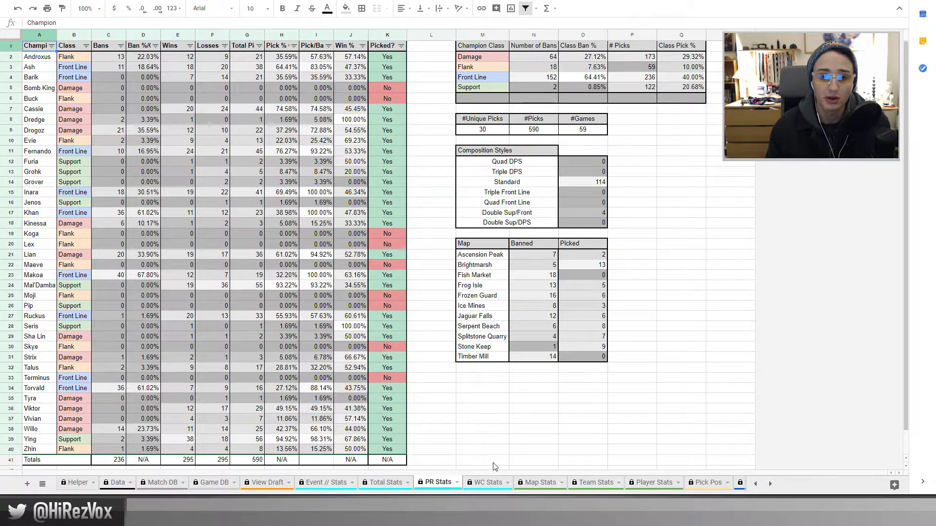
pyautogui.click(485, 483)
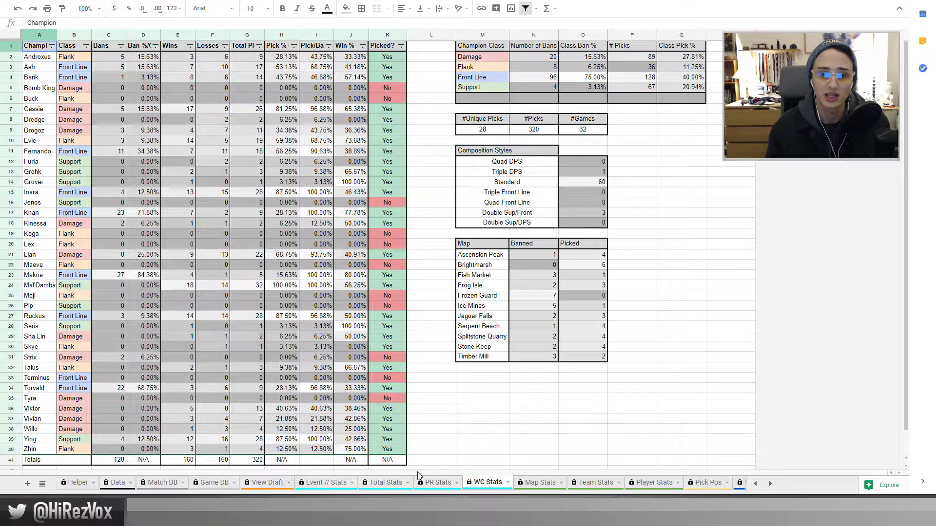
# On the Map Stats sheet, show the statistics for Ascension Peak and switch the map to Brightmarsh
pyautogui.click(532, 483)
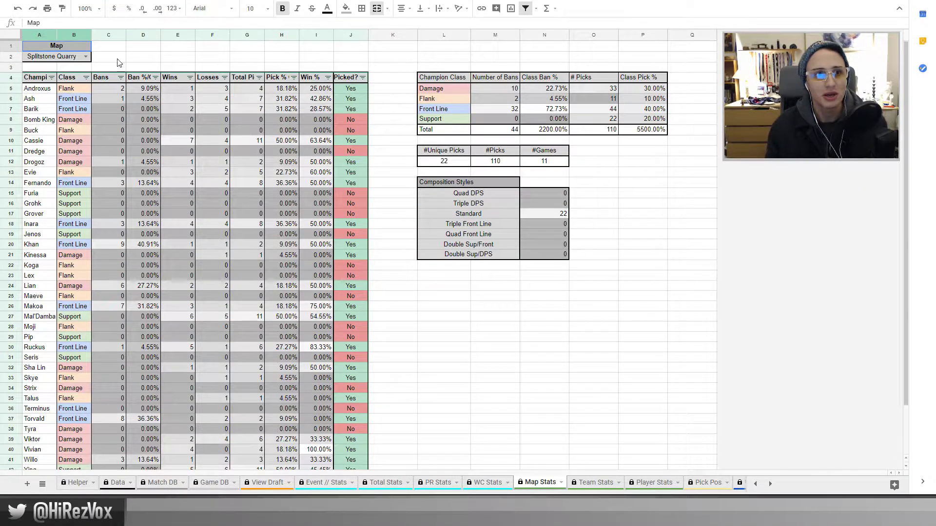
pyautogui.click(86, 56)
pyautogui.click(48, 82)
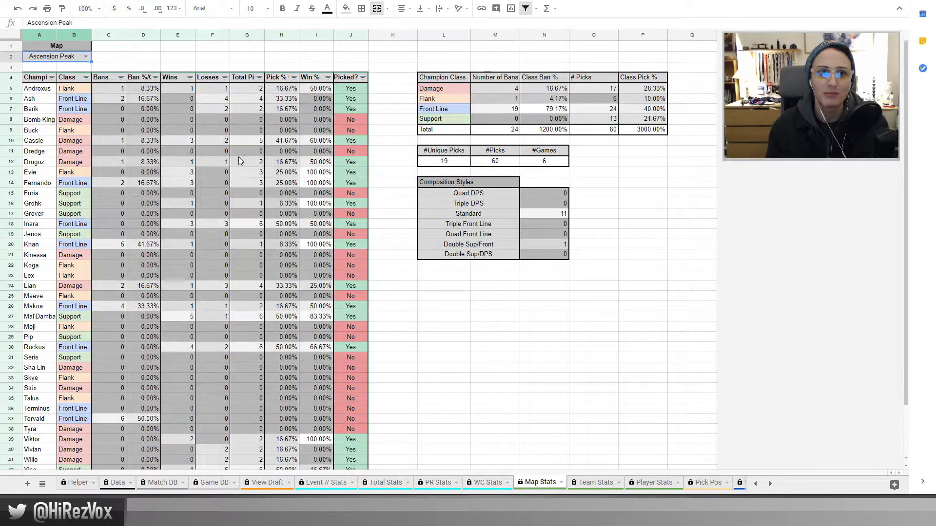
pyautogui.click(90, 56)
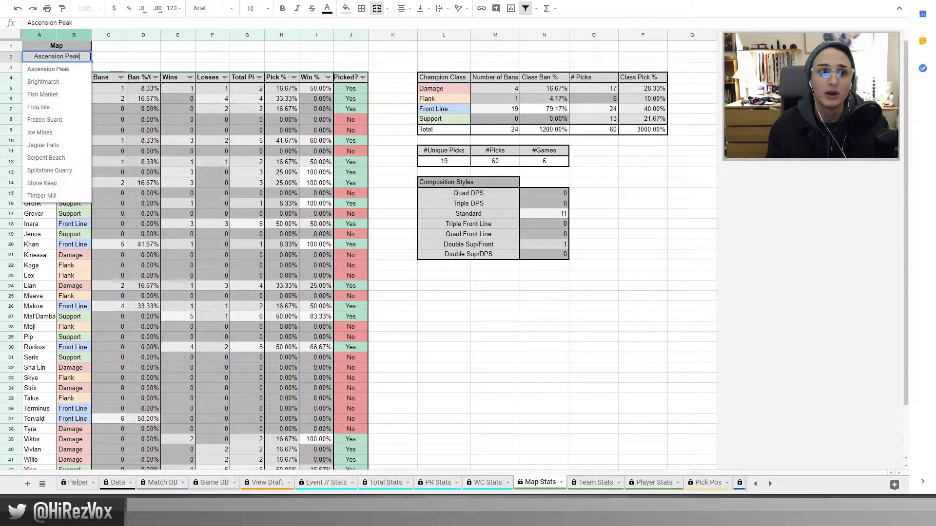
pyautogui.click(49, 92)
# Examine the Brightmarsh champion statistics, focusing on the full row for Talus
pyautogui.scroll(-2, 135, 112)
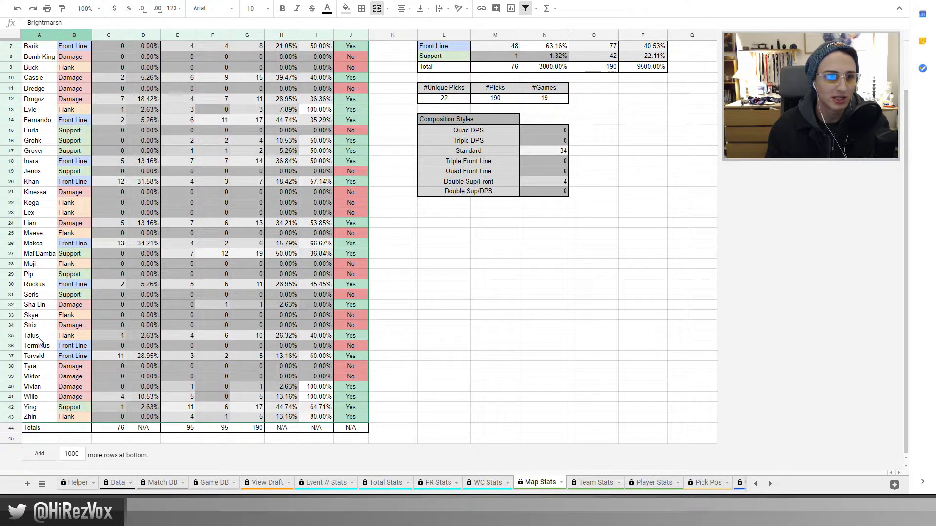
pyautogui.moveTo(40, 336); pyautogui.dragTo(344, 337)
pyautogui.scroll(2, 300, 332)
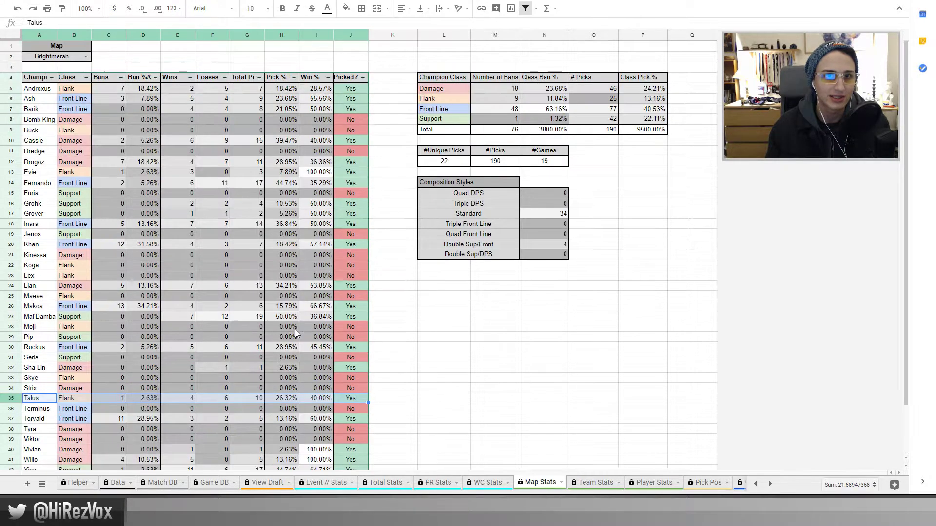
pyautogui.scroll(-2, 299, 327)
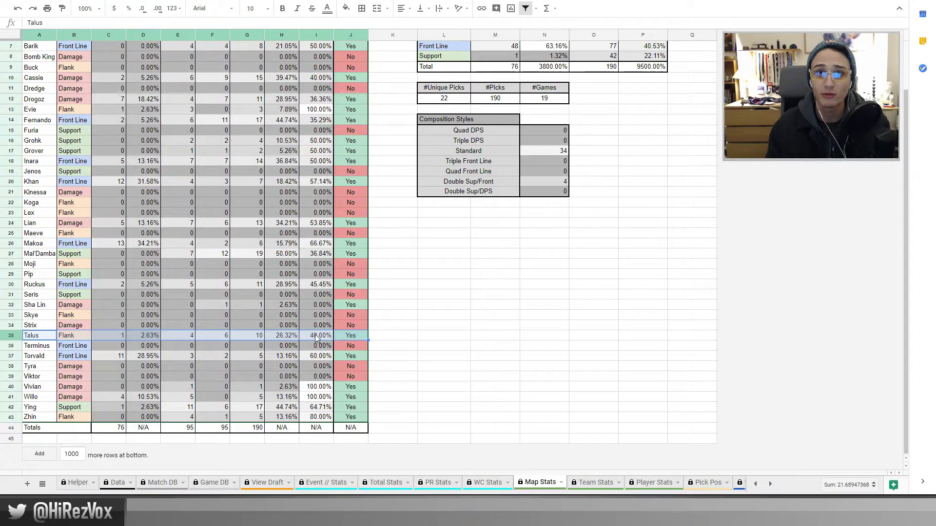
pyautogui.scroll(2, 315, 337)
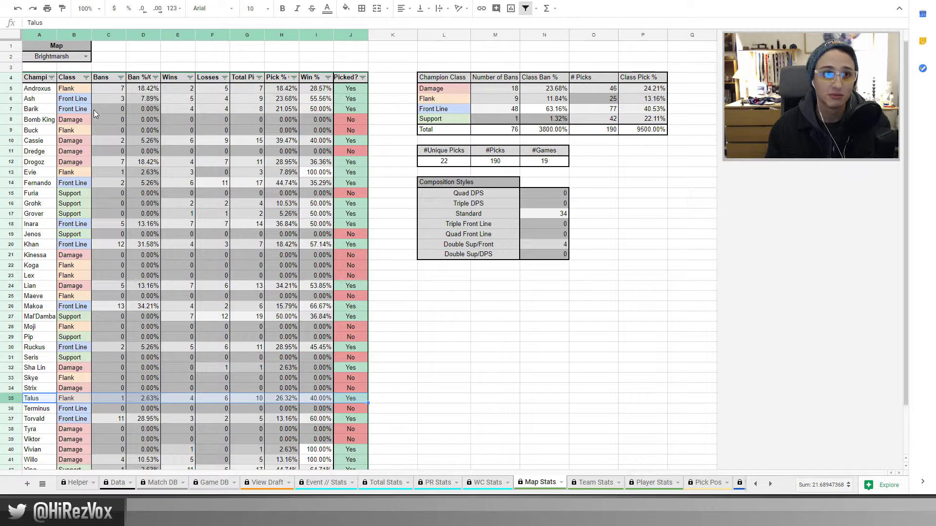
pyautogui.click(159, 58)
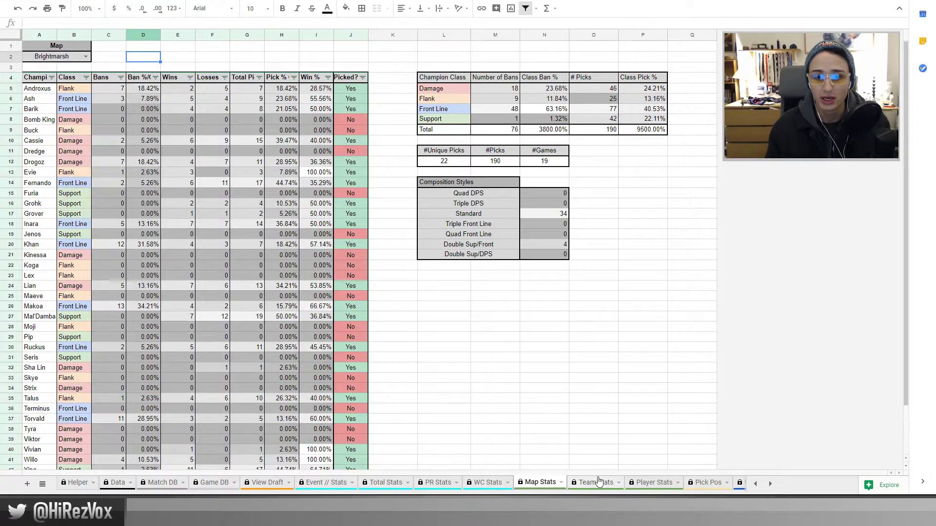
# On the Team Stats sheet, show the statistics for Envy, switch the team to SSG and look through its champion table
pyautogui.click(595, 483)
pyautogui.click(87, 56)
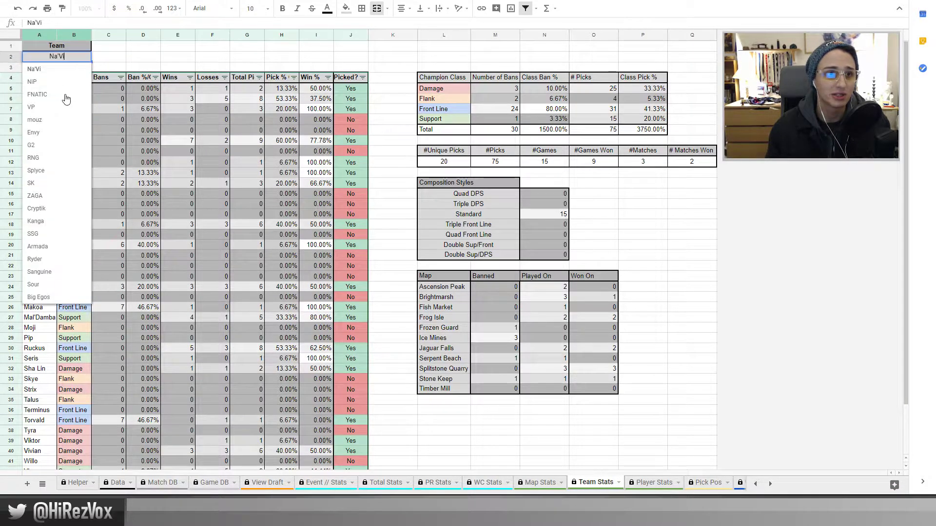
pyautogui.click(36, 132)
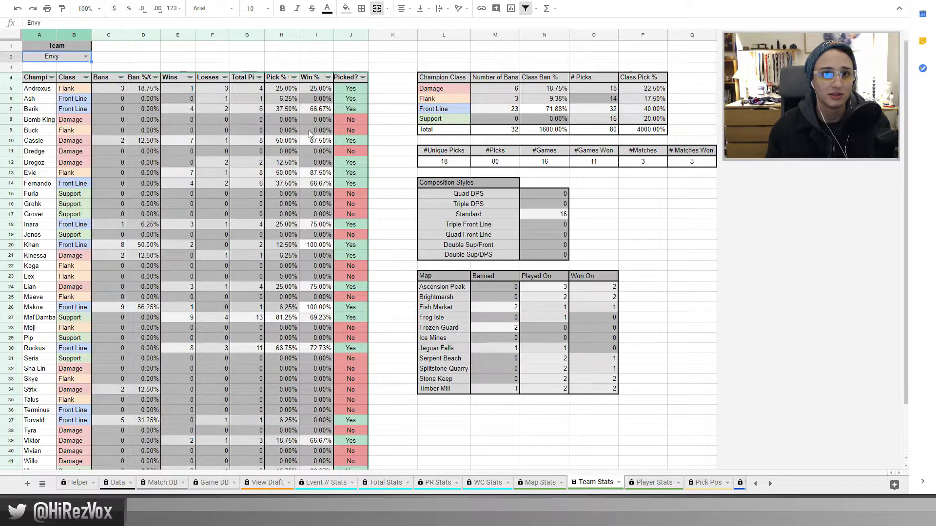
pyautogui.click(85, 57)
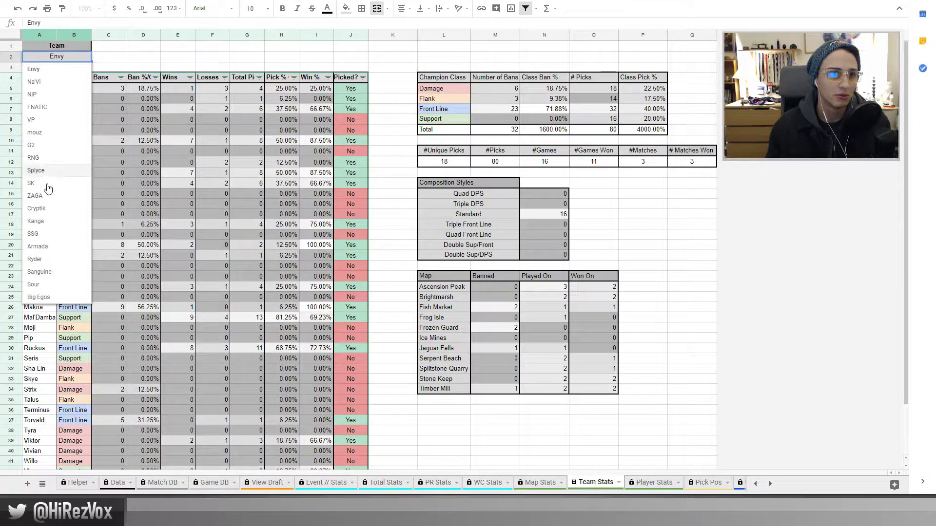
pyautogui.click(45, 235)
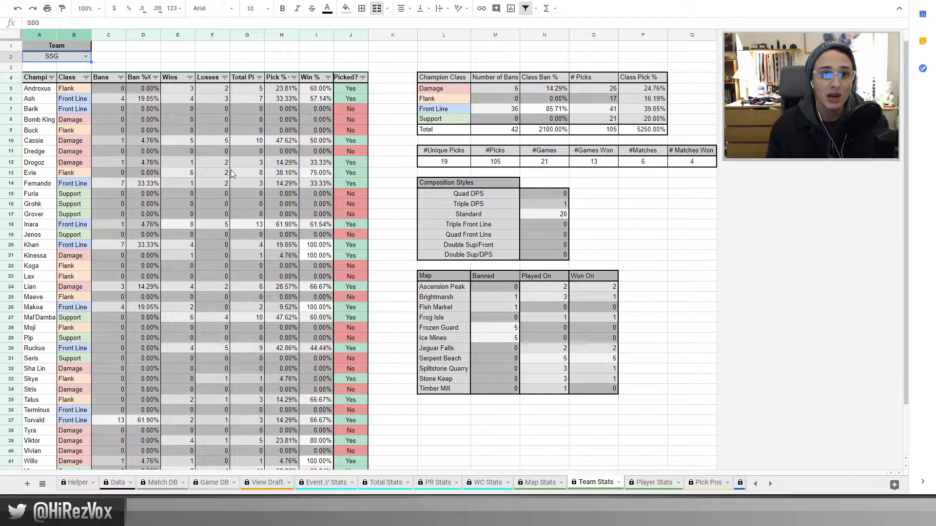
pyautogui.scroll(-2, 294, 316)
pyautogui.scroll(2, 294, 315)
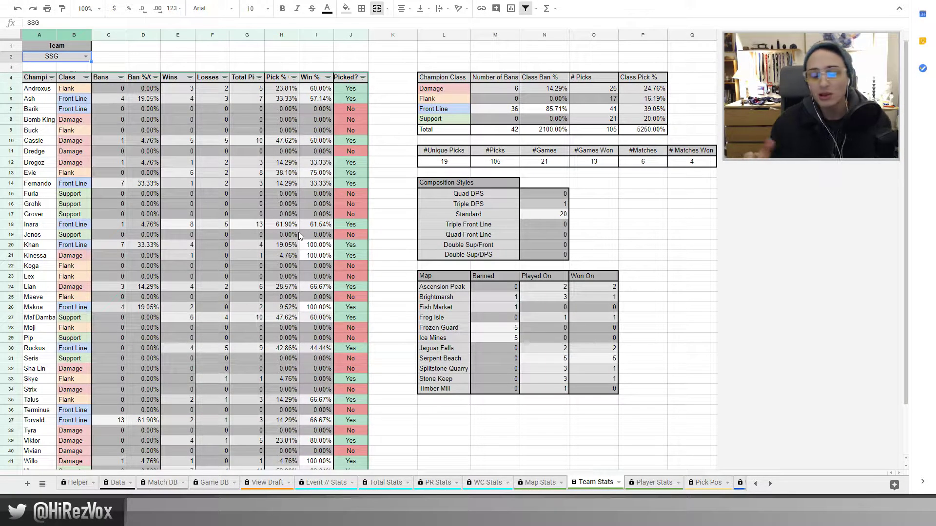
# Look at the Player Stats sheet and revisit the Map Stats and Team Stats sheets for comparison
pyautogui.click(633, 483)
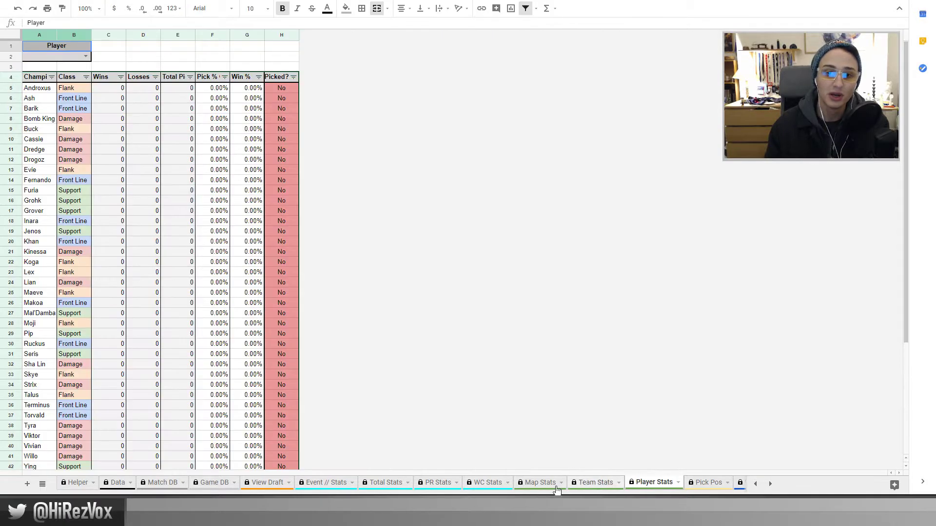
pyautogui.click(555, 483)
pyautogui.click(596, 482)
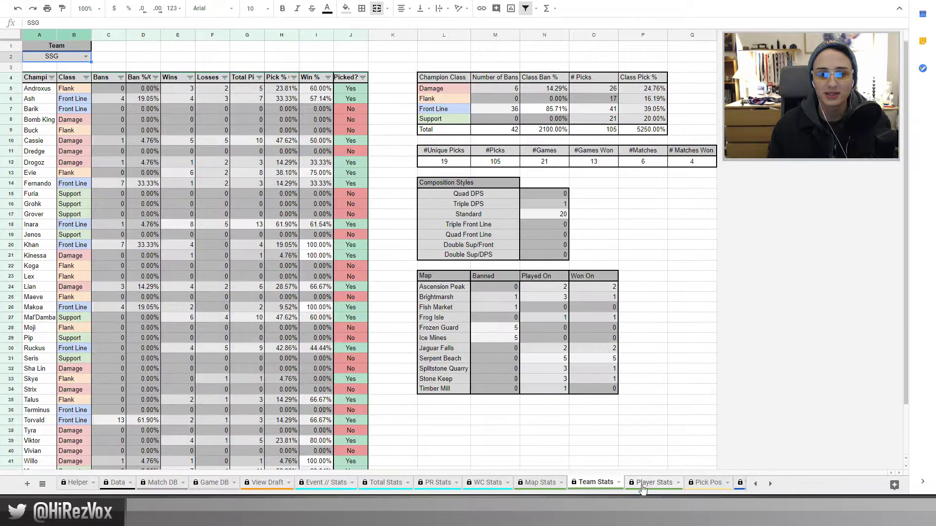
# On the Player Stats sheet, set the player to rockmonkey and check the Win % for Cassie
pyautogui.click(652, 483)
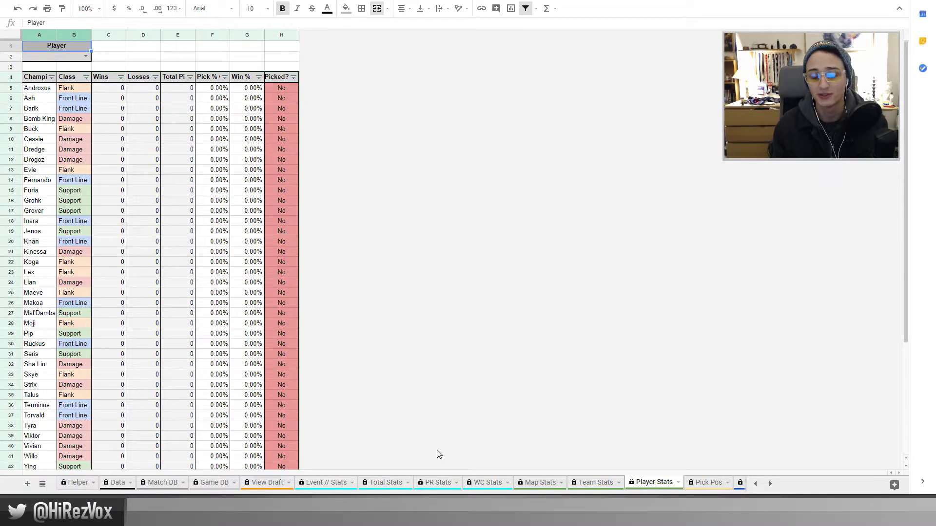
pyautogui.click(85, 57)
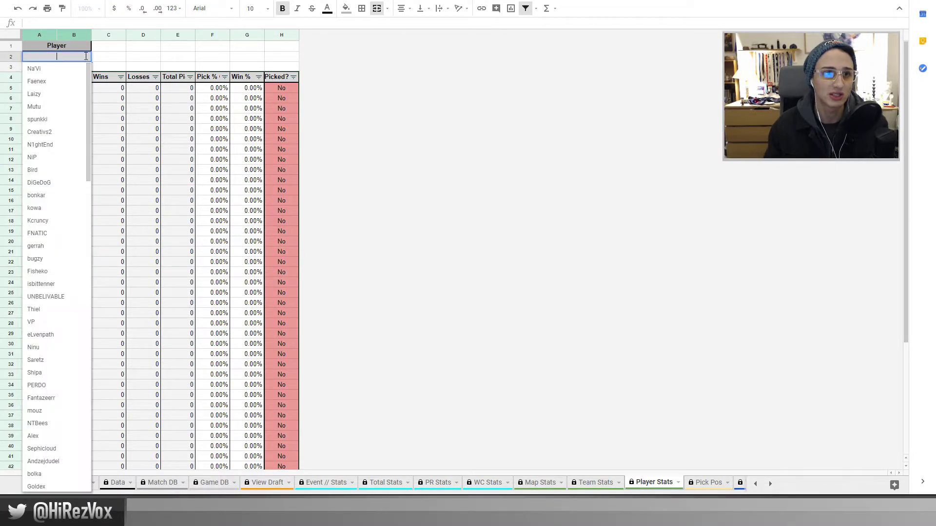
pyautogui.scroll(-10, 59, 276)
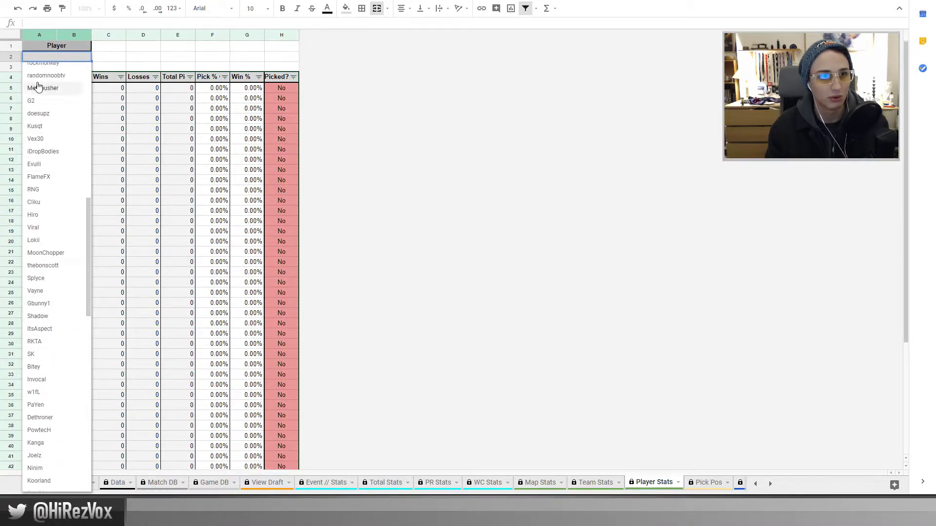
pyautogui.scroll(1, 57, 83)
pyautogui.write('rockmonkey')
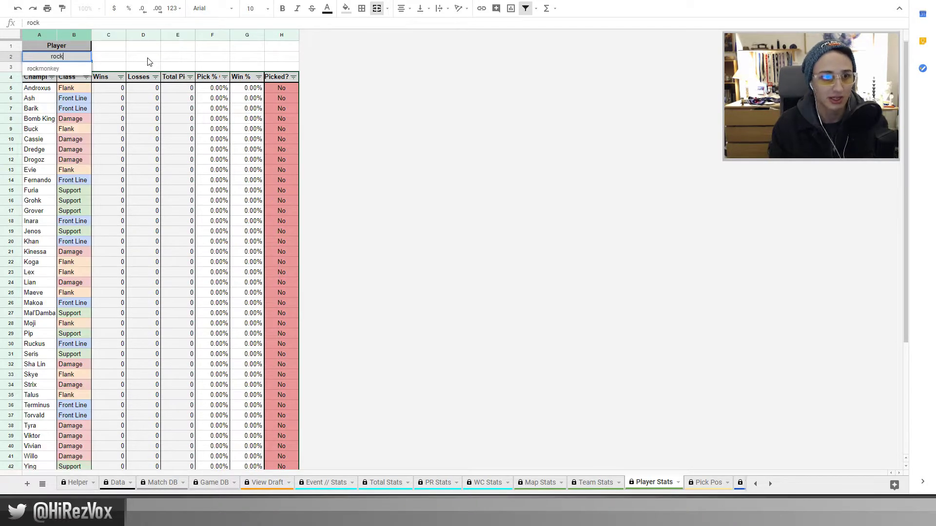
pyautogui.press('Return')
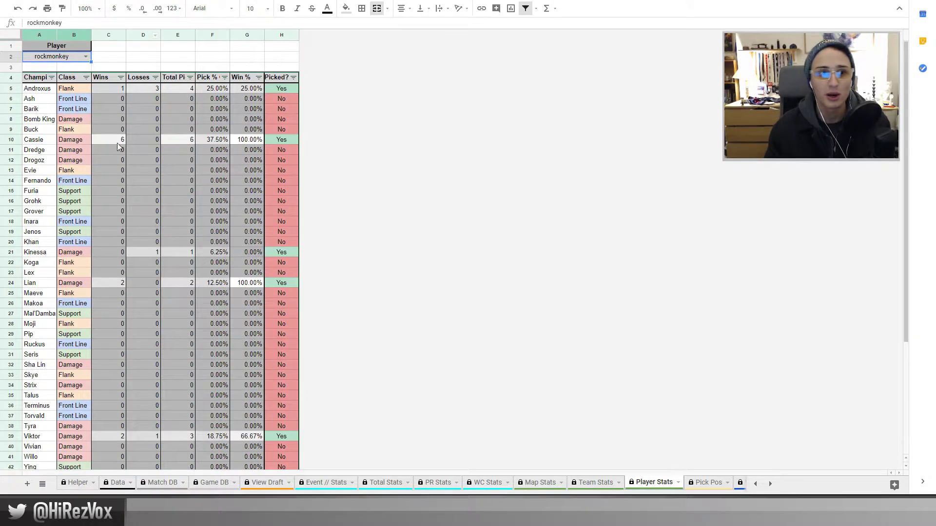
pyautogui.click(247, 141)
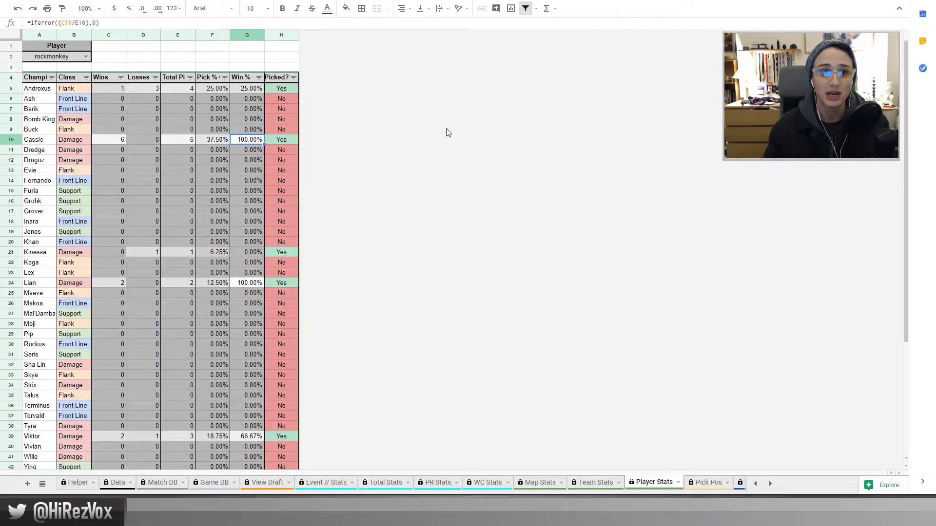
# On the Player Stats sheet, set the player to Ar3z
pyautogui.click(85, 57)
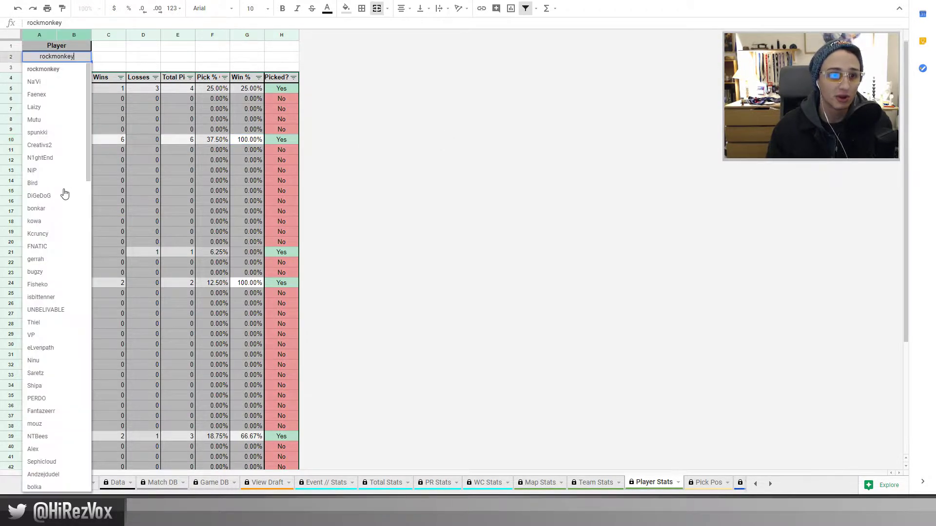
pyautogui.scroll(-6, 65, 194)
pyautogui.hotkey('ctrl', 'a')
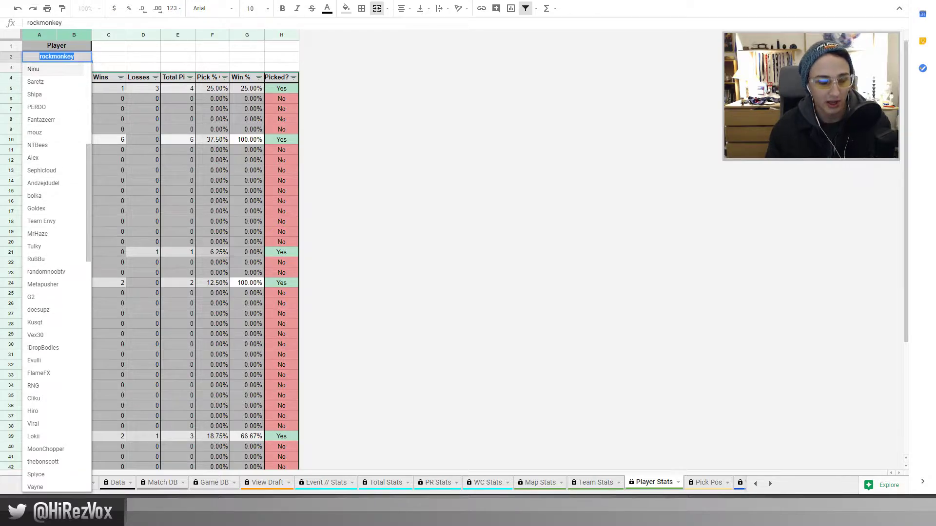
pyautogui.write('ar')
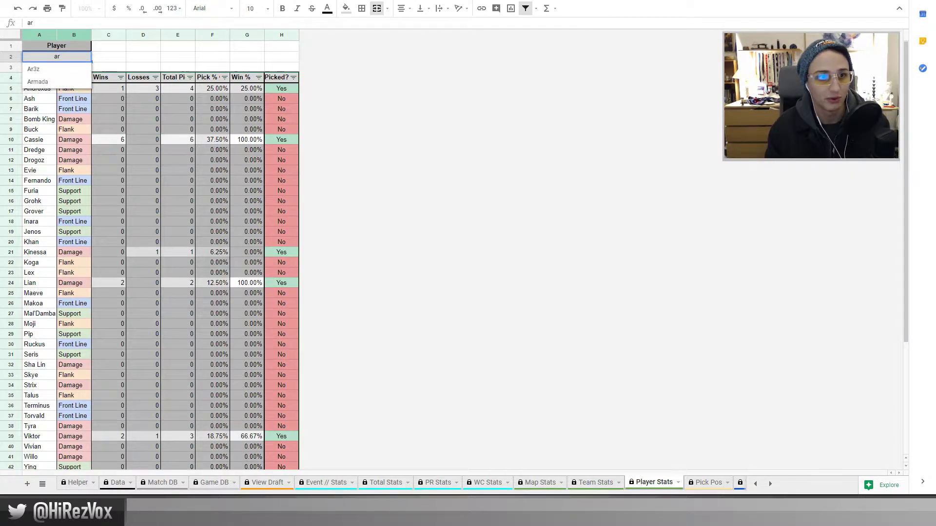
pyautogui.click(60, 71)
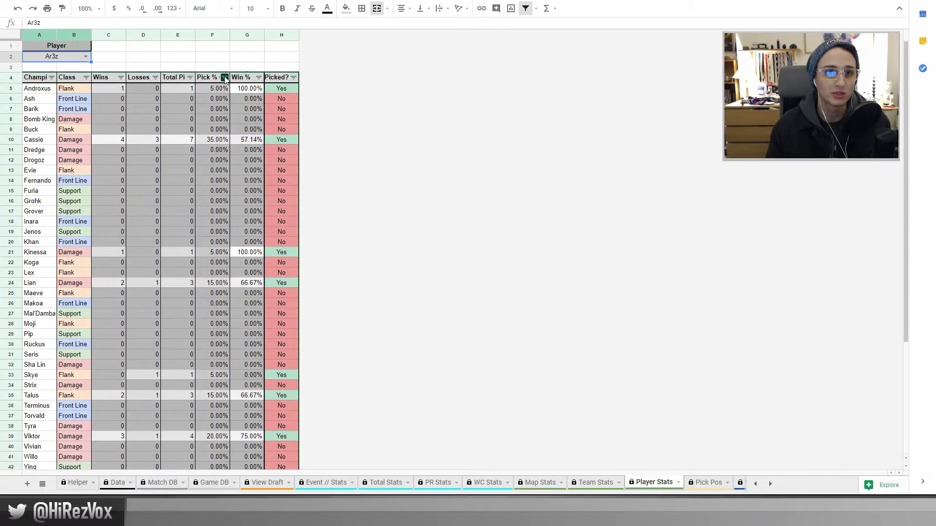
# Sort the champion table by Total Picks from highest to lowest, and restore the alphabetical order by Champion
pyautogui.click(190, 77)
pyautogui.click(126, 111)
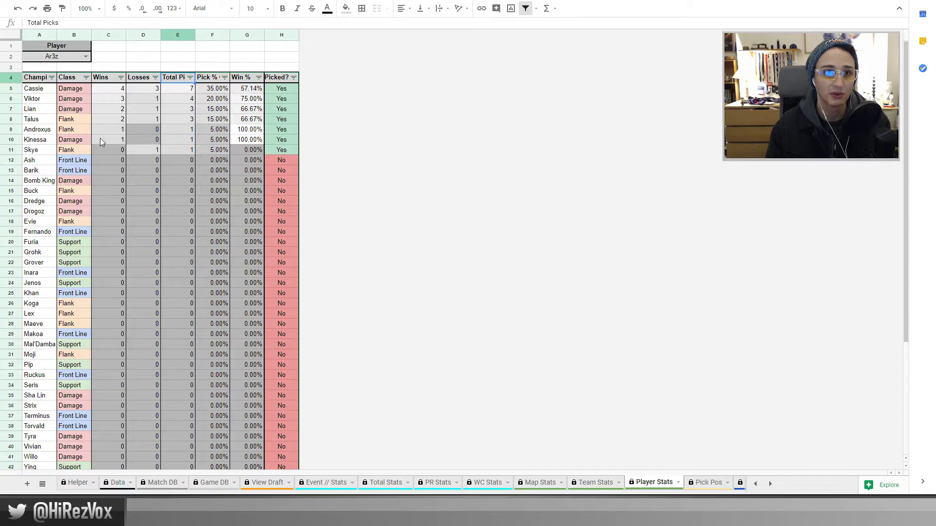
pyautogui.click(51, 77)
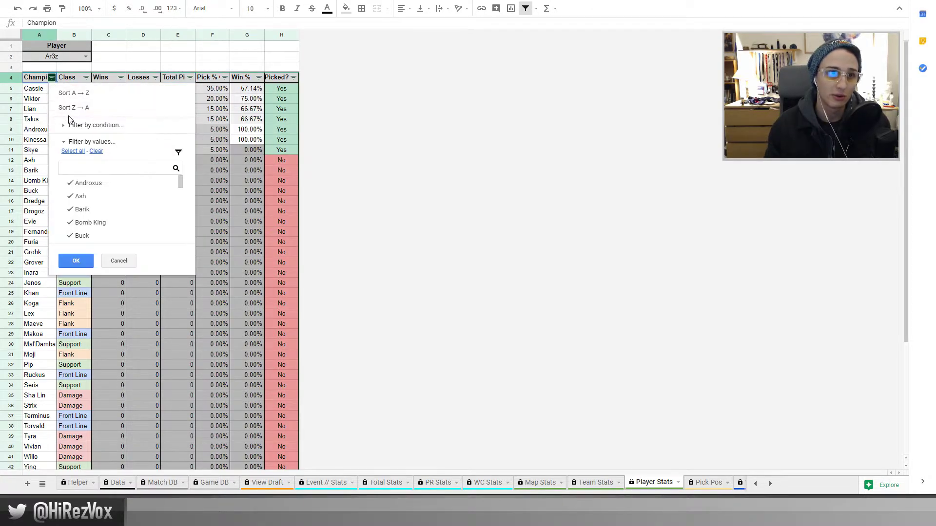
pyautogui.click(78, 93)
# Look at the player's totals and class breakdown below the champion table, and check the # Unique formula
pyautogui.scroll(-3, 226, 196)
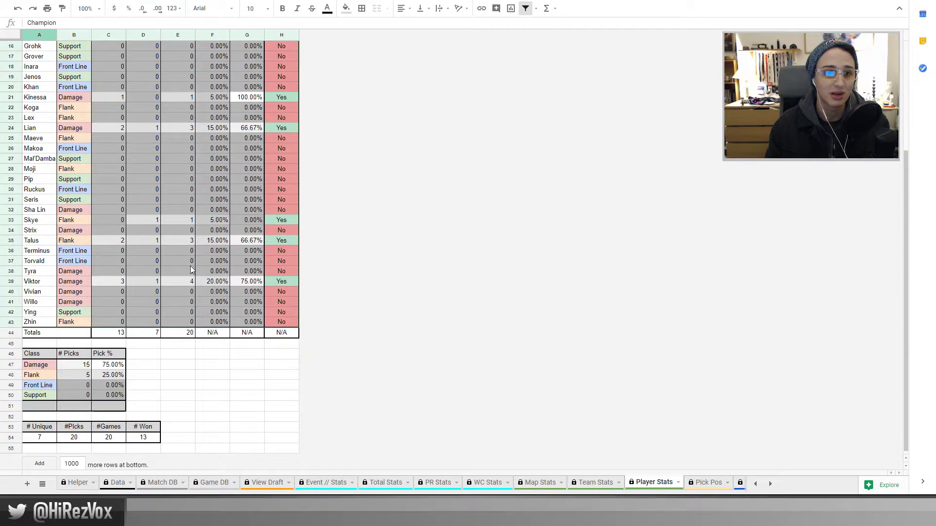
pyautogui.scroll(-1, 130, 371)
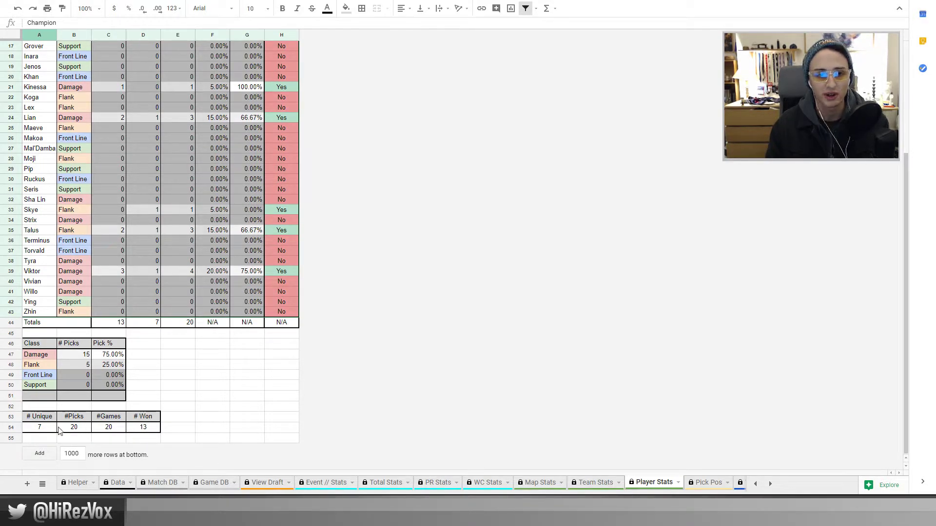
pyautogui.click(56, 428)
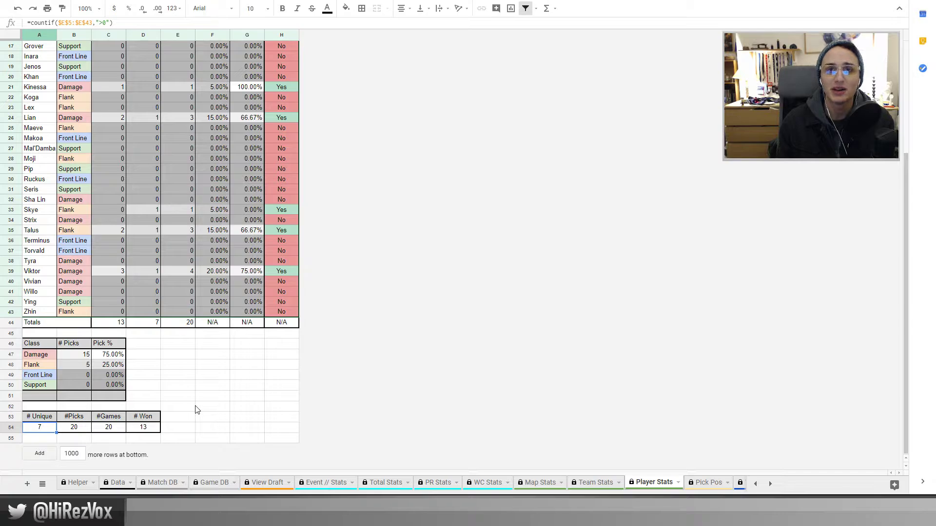
# Open the Pick Pos sheet and look over its champion choices and the 2nd Pick position totals
pyautogui.click(707, 482)
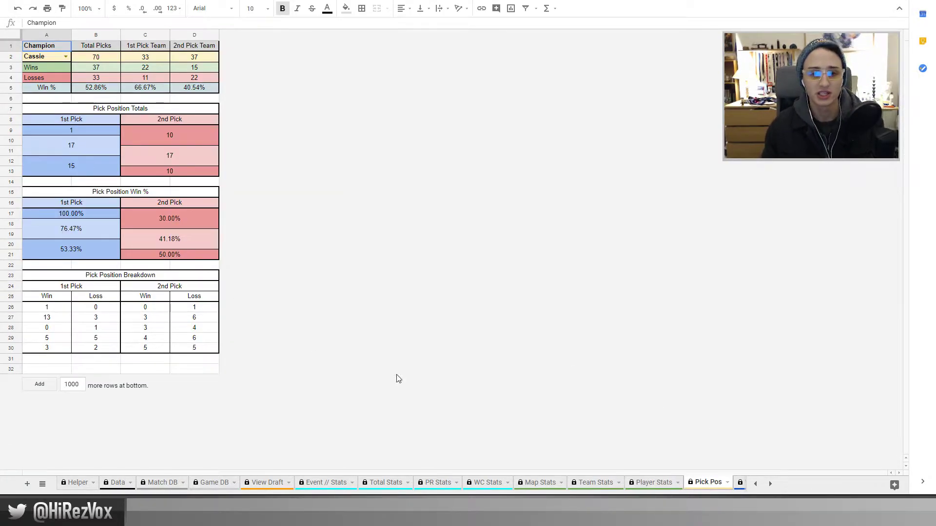
pyautogui.click(770, 484)
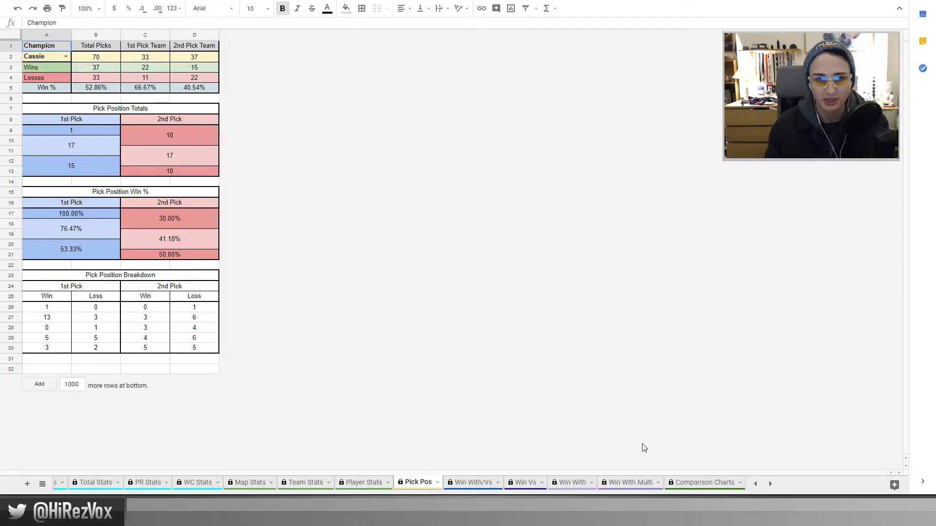
pyautogui.click(65, 57)
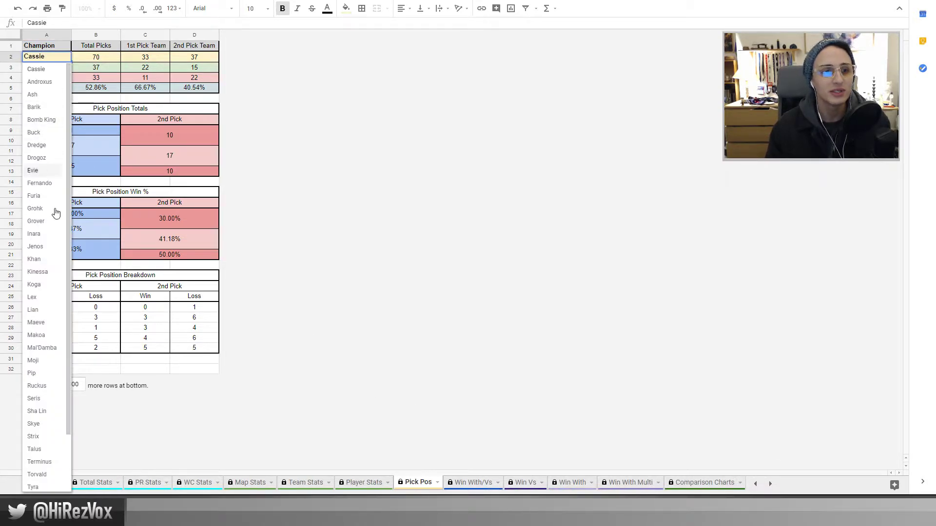
pyautogui.click(182, 169)
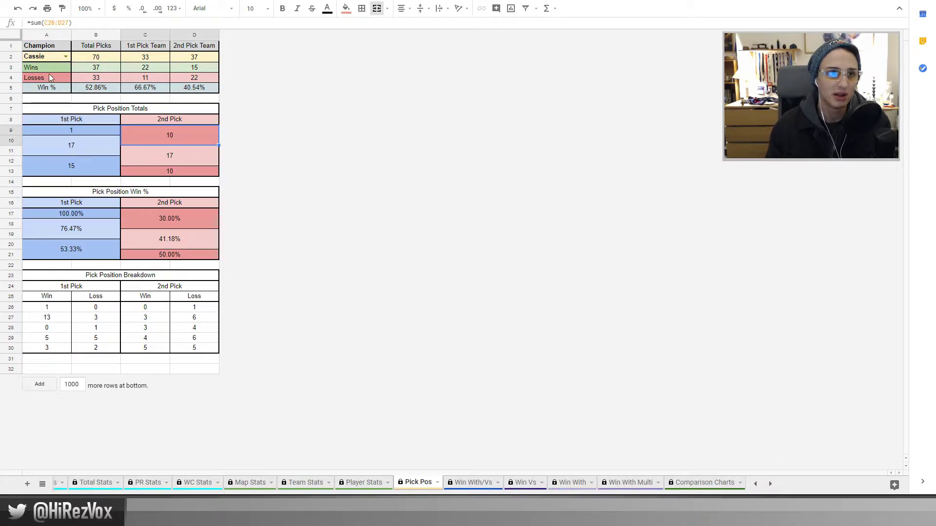
# Set the champion on the Pick Pos sheet to Inara
pyautogui.click(64, 58)
pyautogui.write('yi')
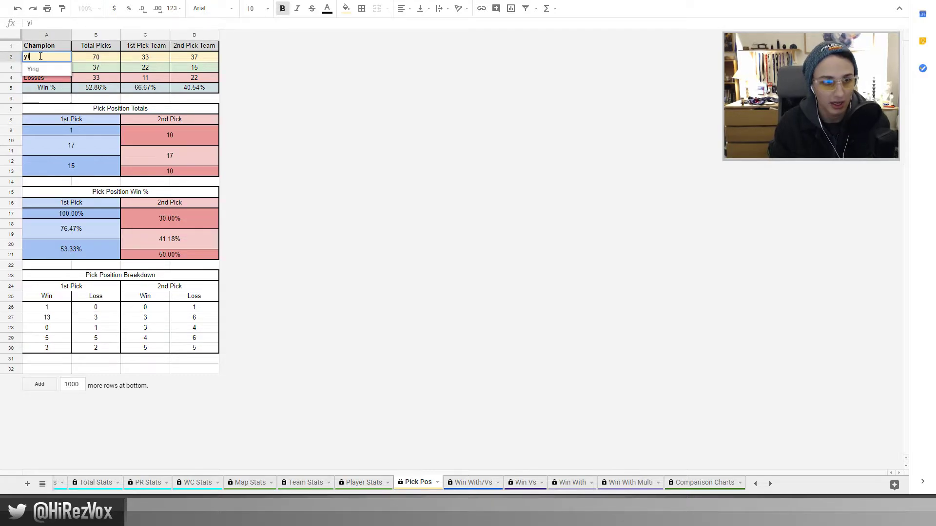
pyautogui.press('BackSpace')
pyautogui.press('BackSpace')
pyautogui.press('BackSpace')
pyautogui.write('i')
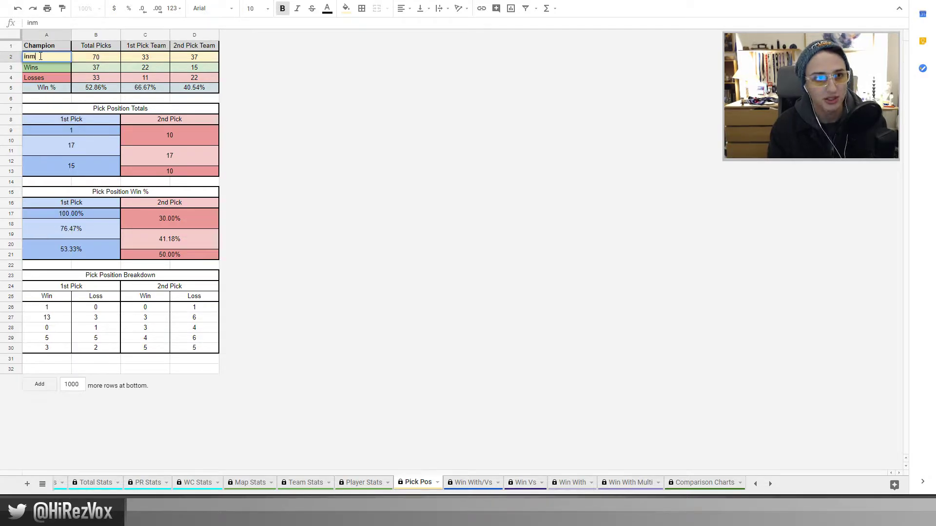
pyautogui.press('Return')
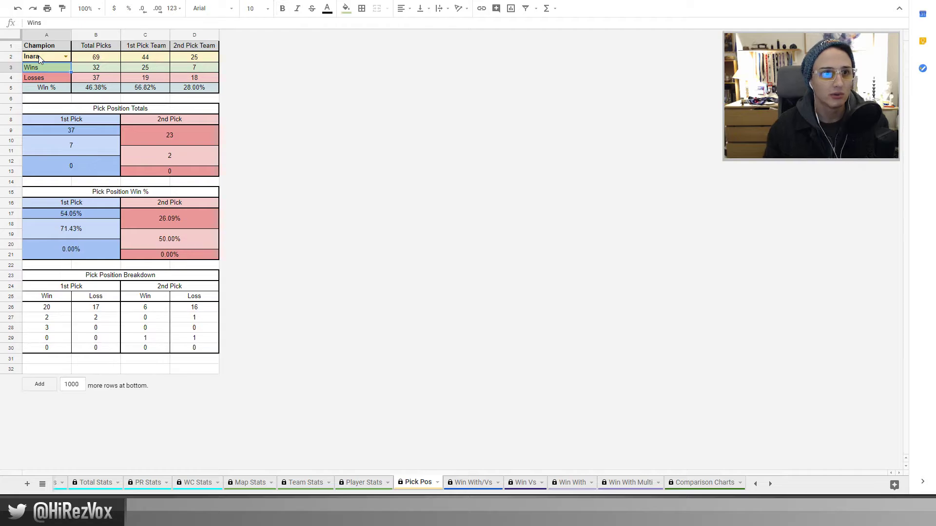
# Check Inara's Total Picks and the opening pick totals for the 1st Pick and 2nd Pick teams
pyautogui.click(104, 59)
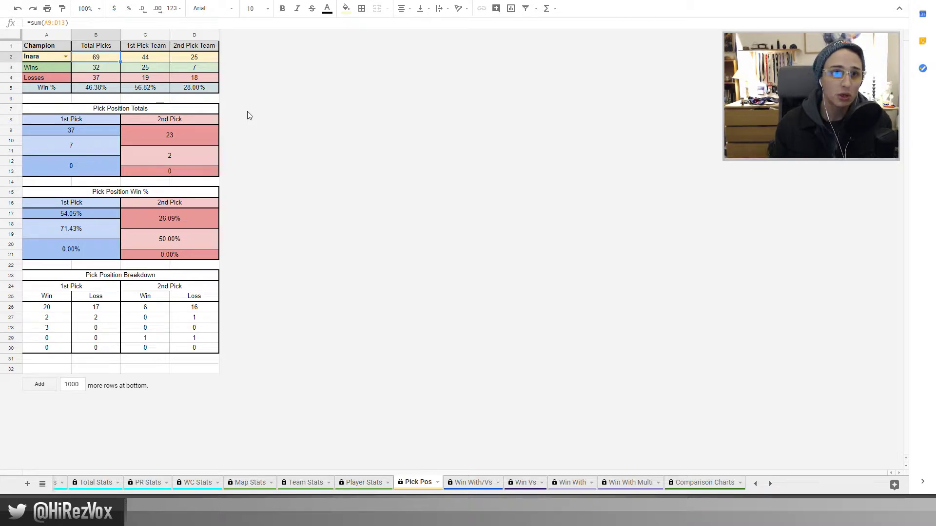
pyautogui.click(112, 131)
pyautogui.click(168, 135)
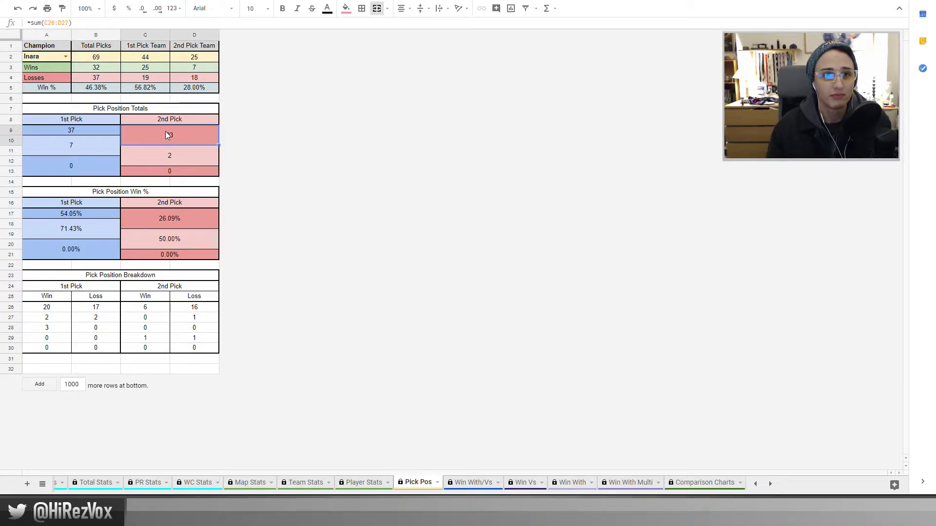
# Examine Inara's Pick Position Win % for the early 1st Pick and 2nd Pick positions alongside the opening pick total
pyautogui.click(104, 215)
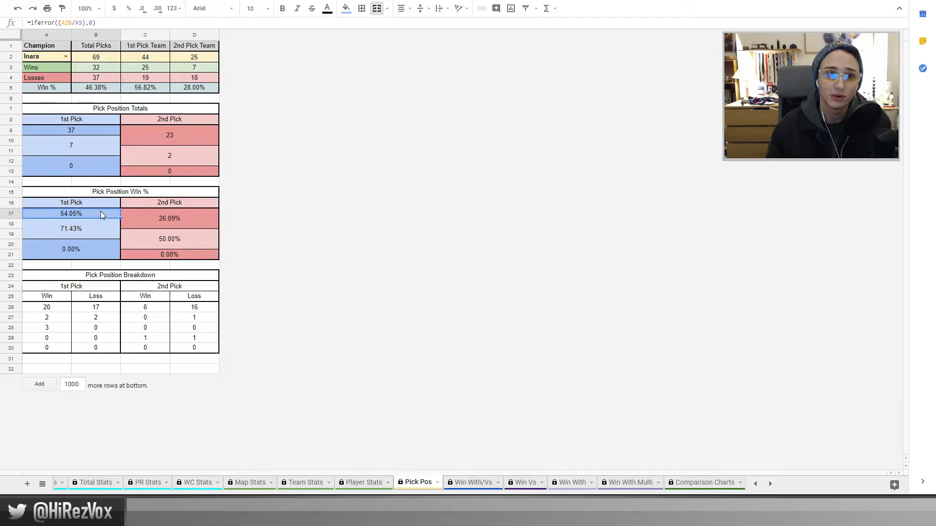
pyautogui.click(99, 227)
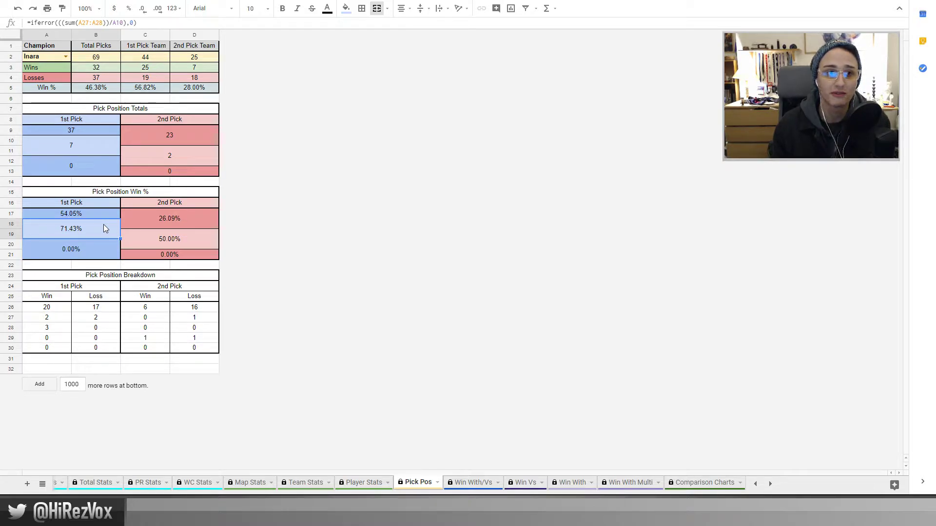
pyautogui.click(90, 217)
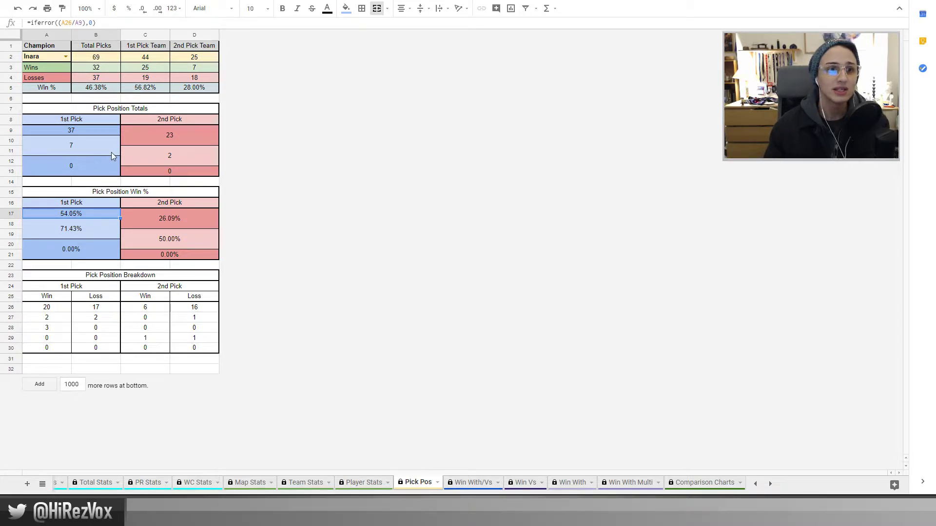
pyautogui.click(102, 130)
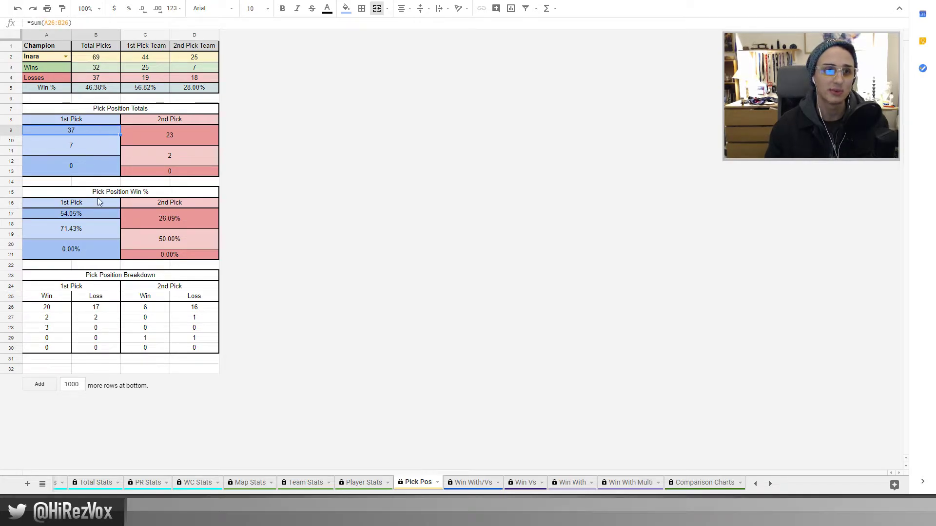
pyautogui.click(98, 216)
pyautogui.click(153, 224)
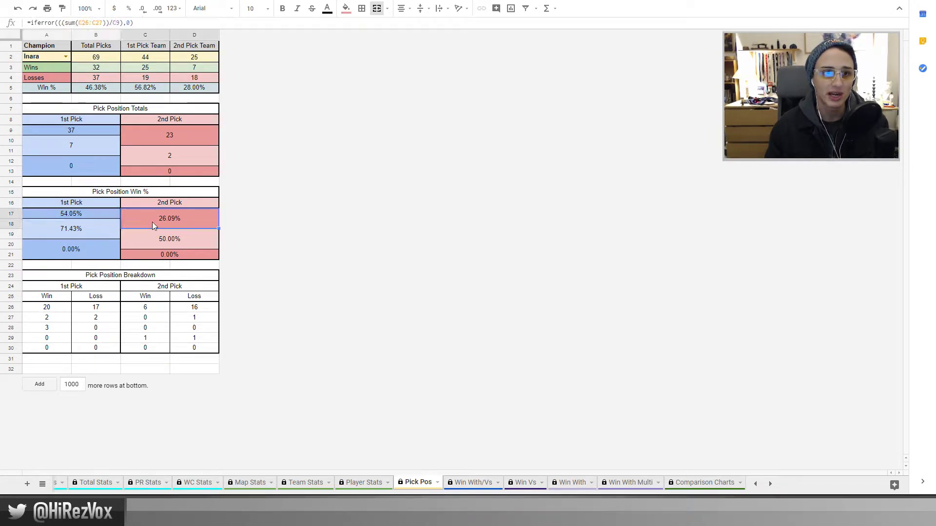
pyautogui.click(183, 242)
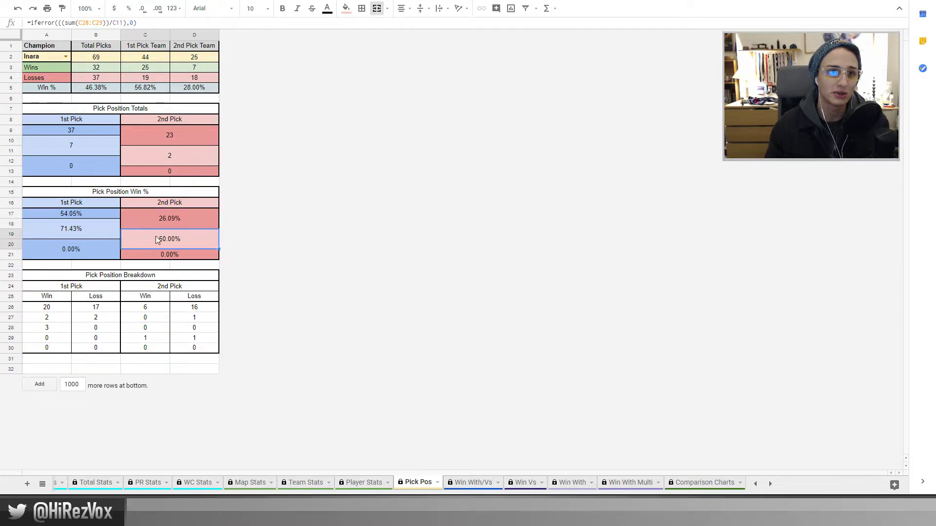
pyautogui.click(96, 229)
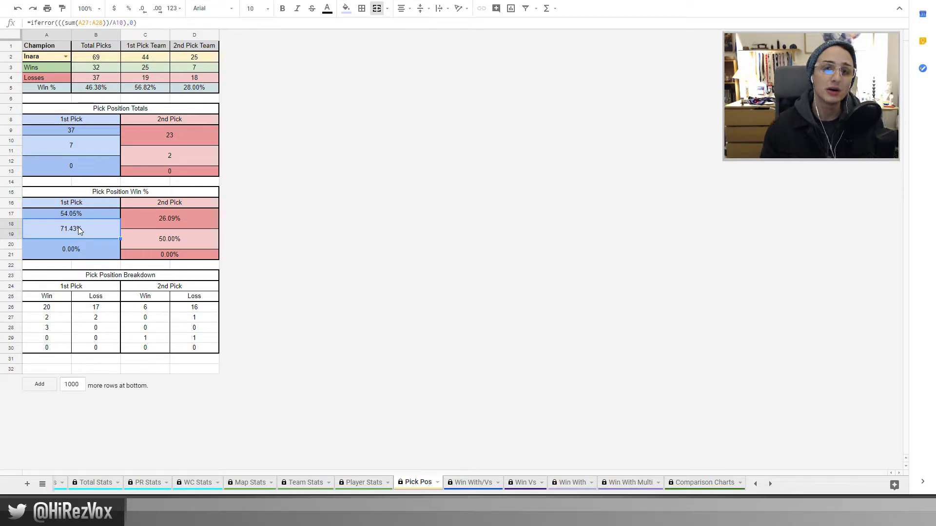
# Compare Inara's opening pick totals between the 1st Pick and 2nd Pick teams, and check the opening 2nd Pick win rate
pyautogui.click(101, 133)
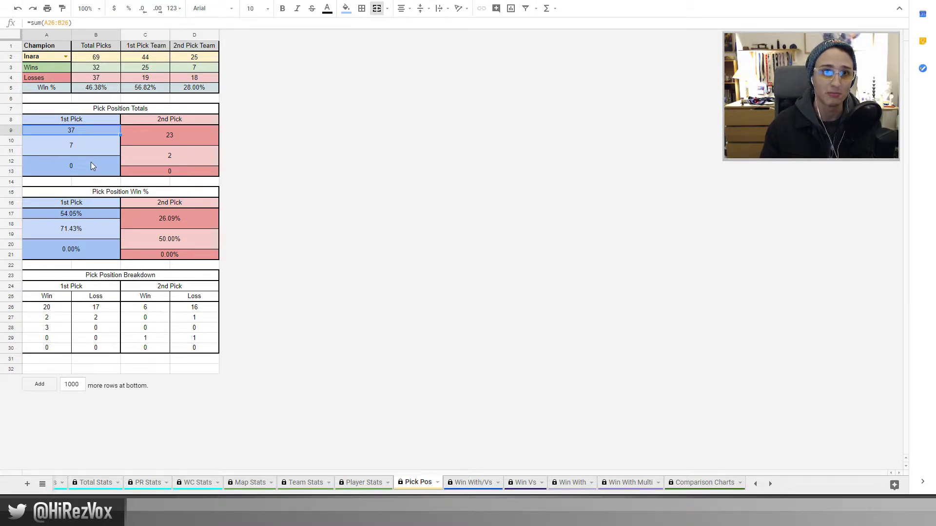
pyautogui.click(137, 136)
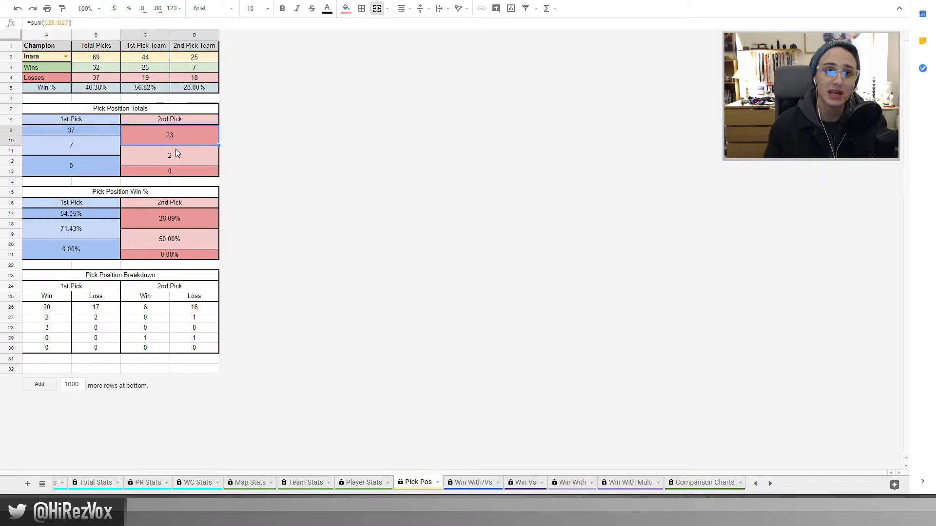
pyautogui.click(110, 129)
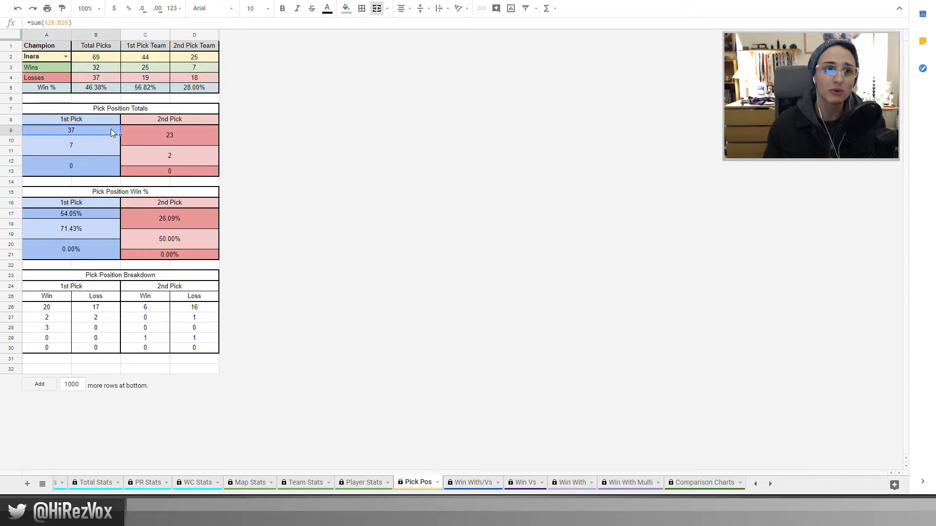
pyautogui.click(162, 140)
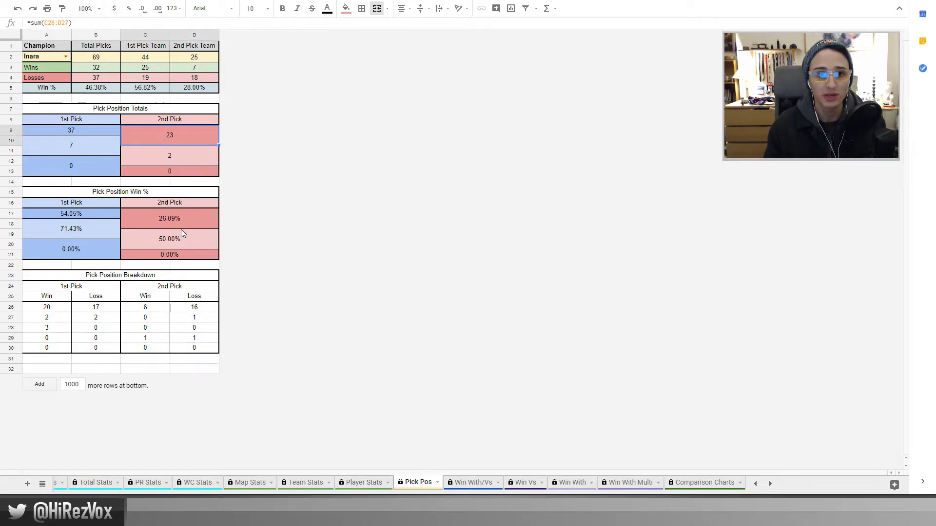
pyautogui.click(181, 216)
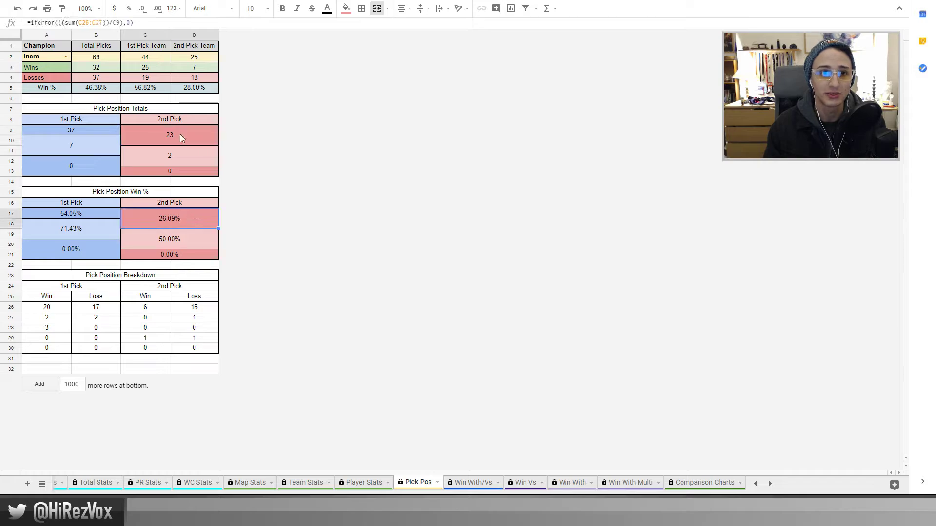
pyautogui.click(180, 133)
# Compare Inara's first and second position totals in the 1st Pick column
pyautogui.click(100, 129)
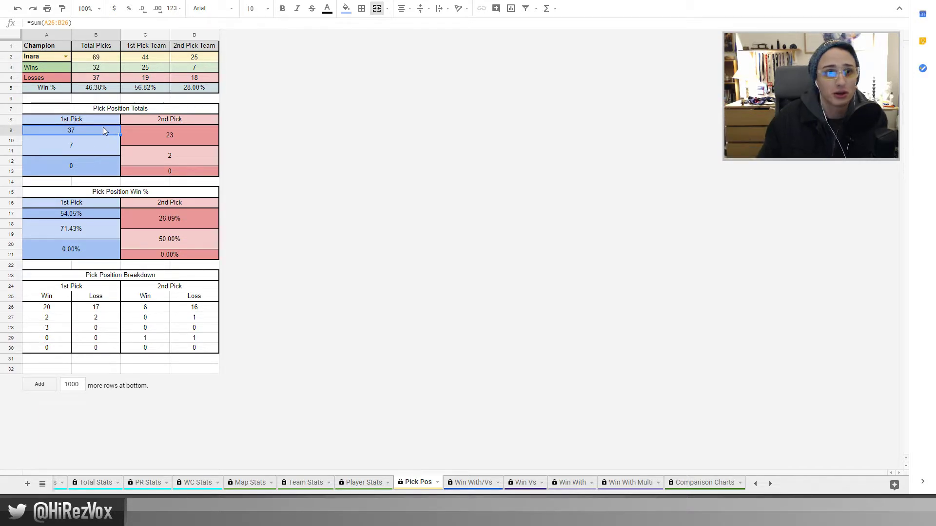
pyautogui.click(111, 144)
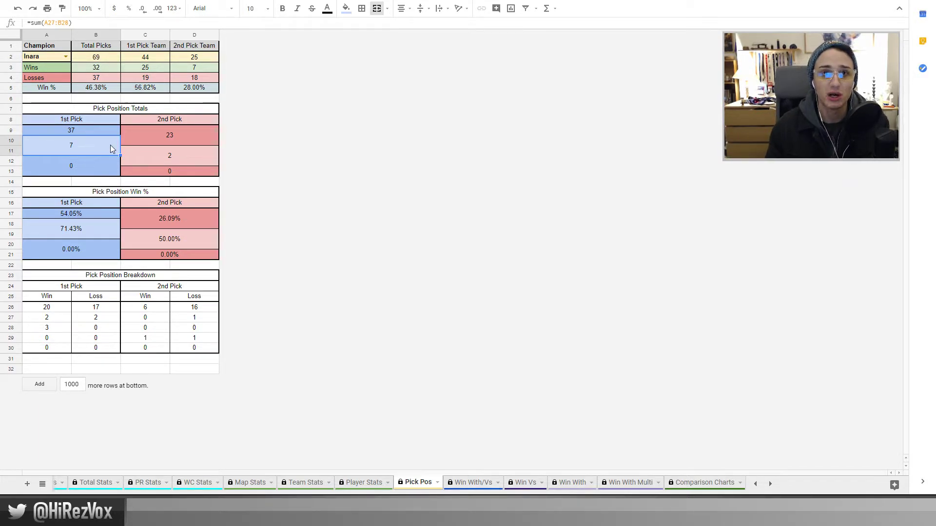
pyautogui.click(106, 131)
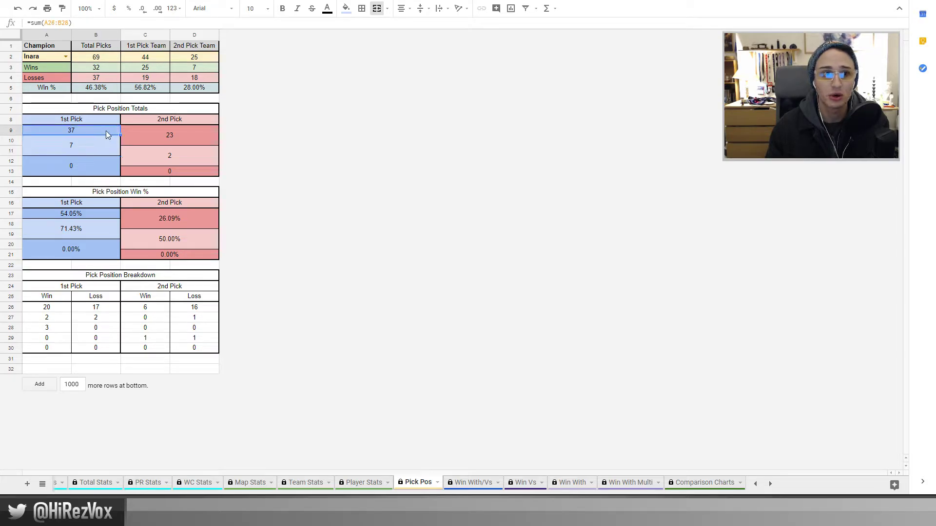
pyautogui.click(106, 147)
pyautogui.click(100, 130)
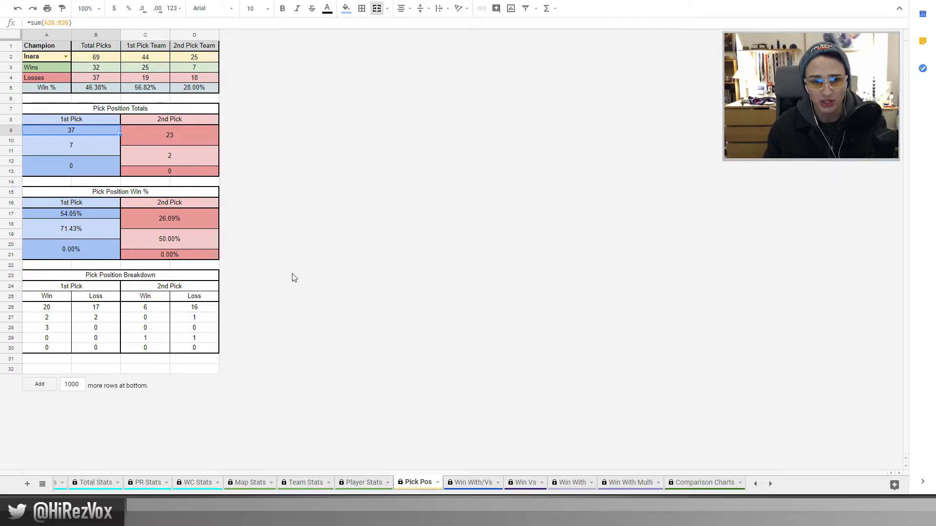
# Open the Win With/Vs sheet and check the pick totals for Lian and Ying
pyautogui.click(473, 483)
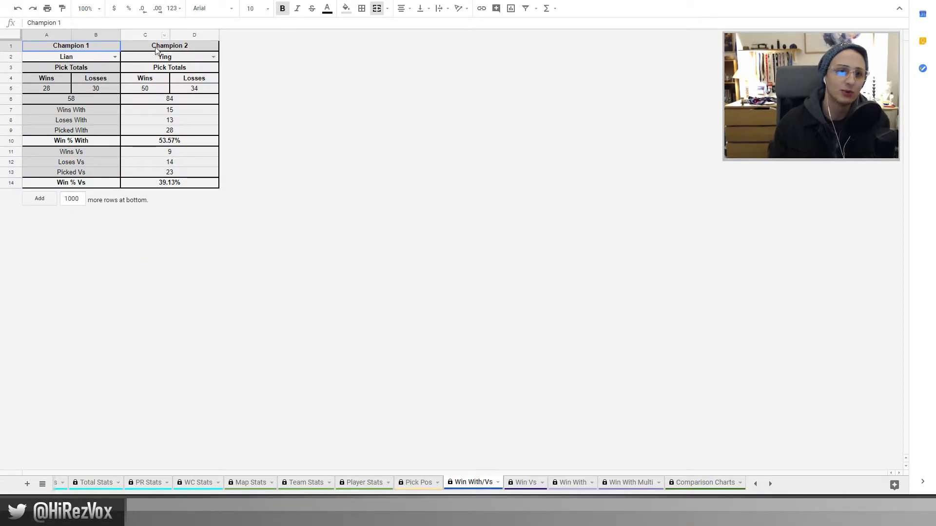
pyautogui.click(115, 57)
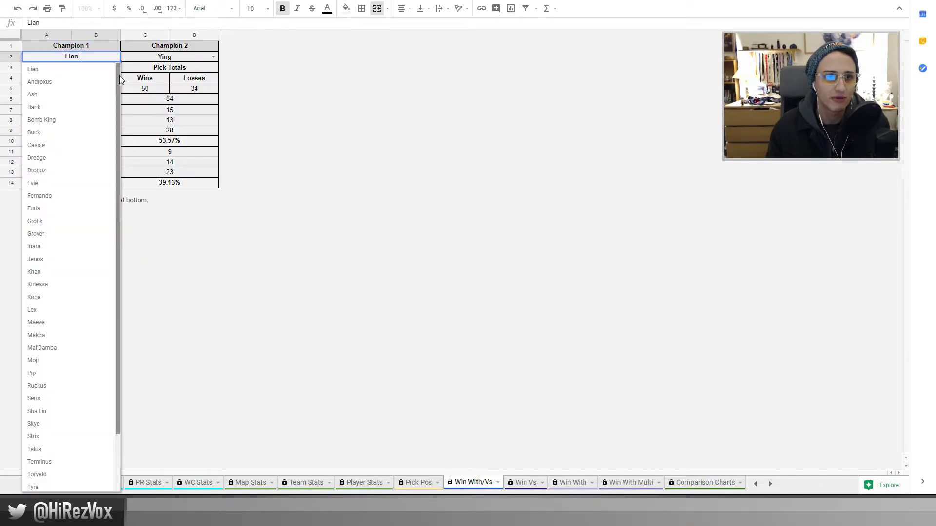
pyautogui.click(150, 100)
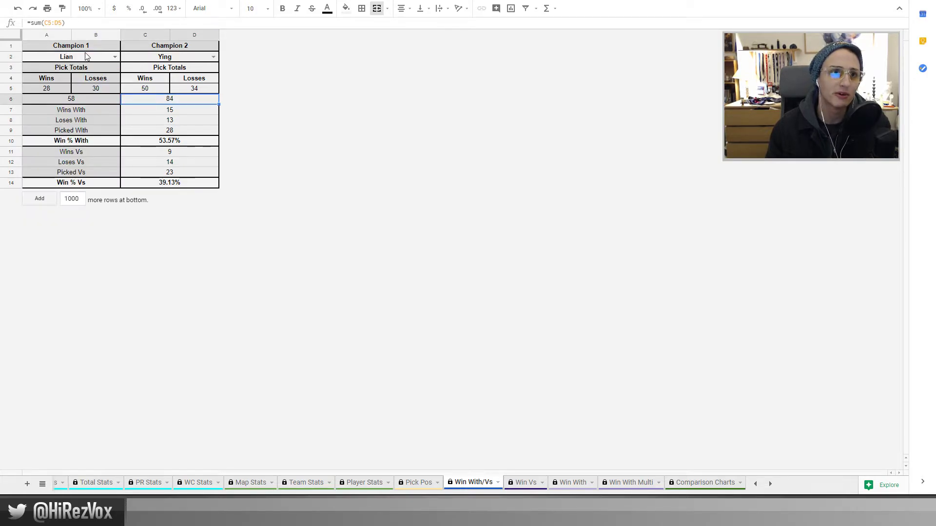
pyautogui.click(84, 112)
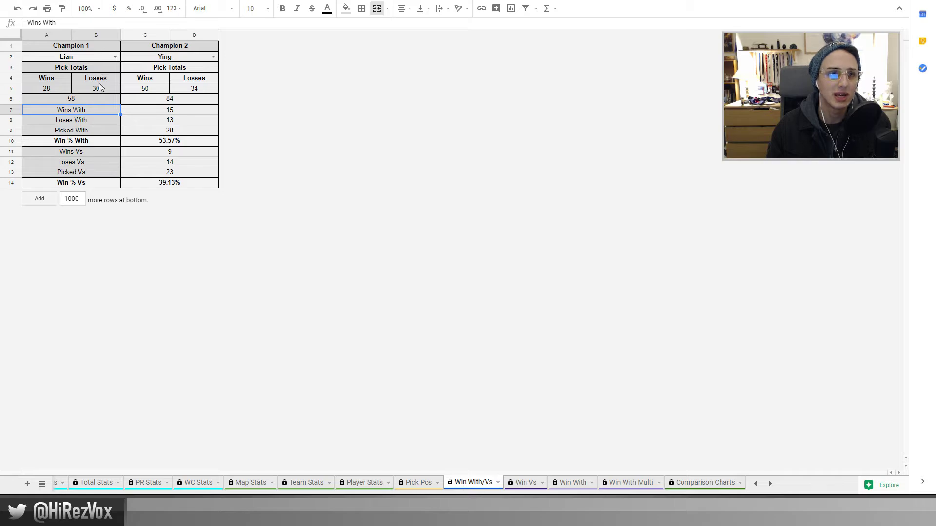
pyautogui.click(98, 96)
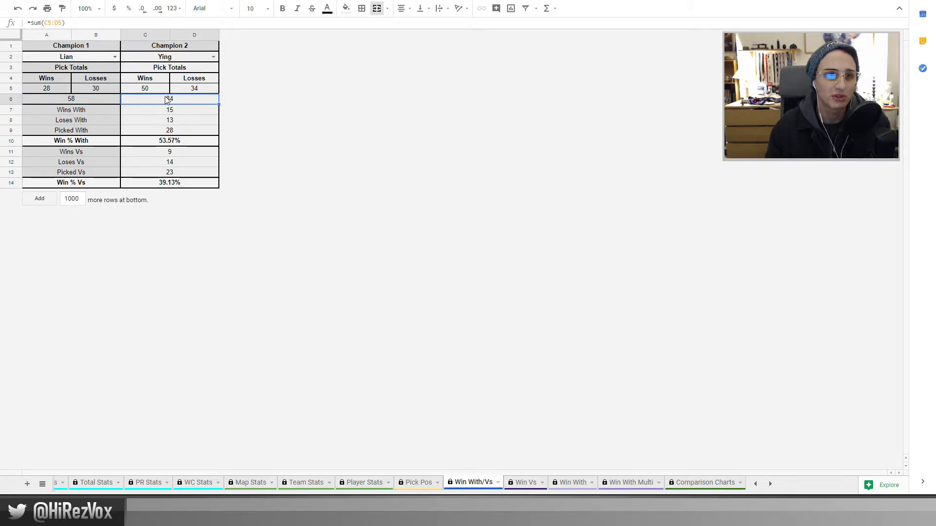
# Examine how often Lian wins, loses and is picked with Ying, including the Win % With figure
pyautogui.click(112, 111)
pyautogui.click(134, 111)
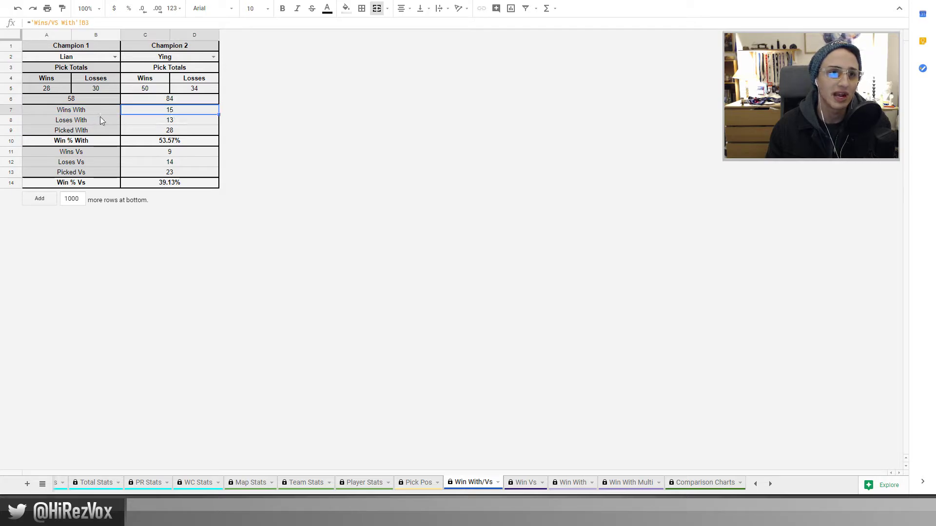
pyautogui.click(186, 121)
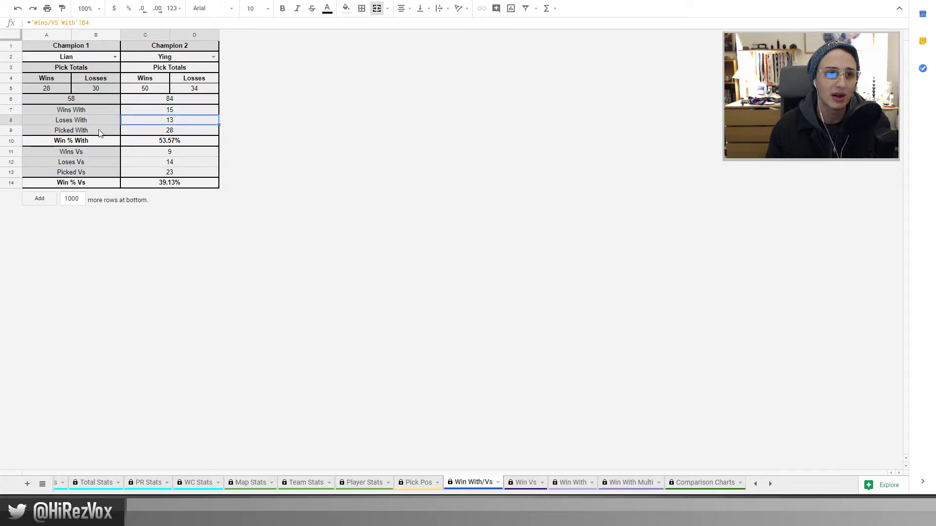
pyautogui.click(153, 133)
pyautogui.click(157, 139)
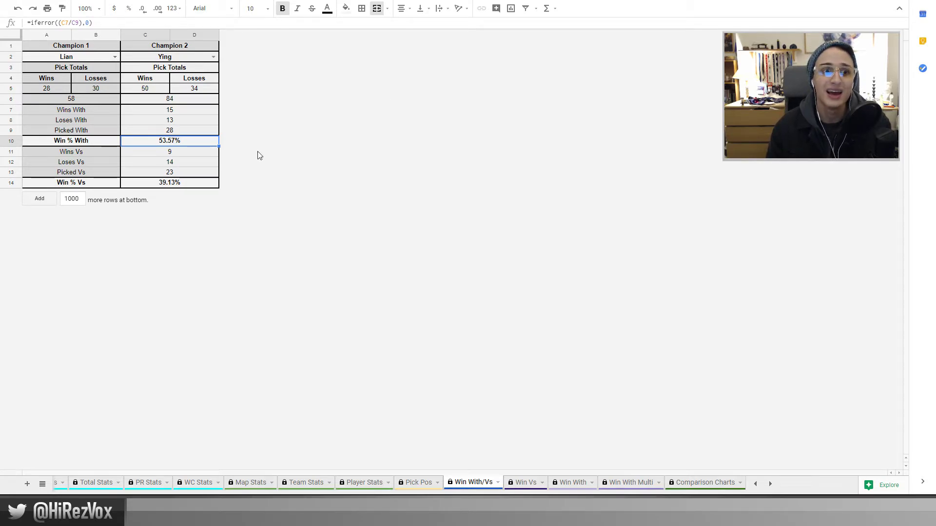
# Check Lian's Win % Vs Ying and compare the Picked Vs and Picked With counts
pyautogui.click(157, 187)
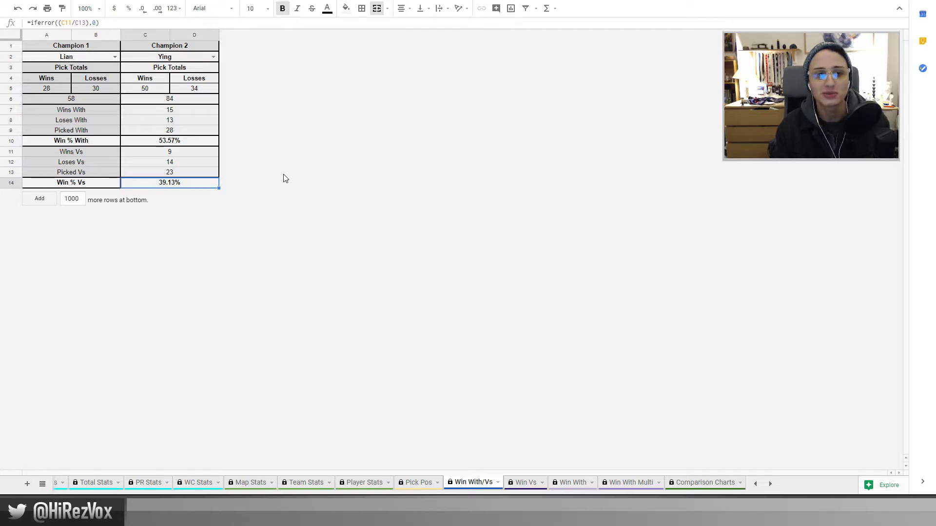
pyautogui.click(205, 175)
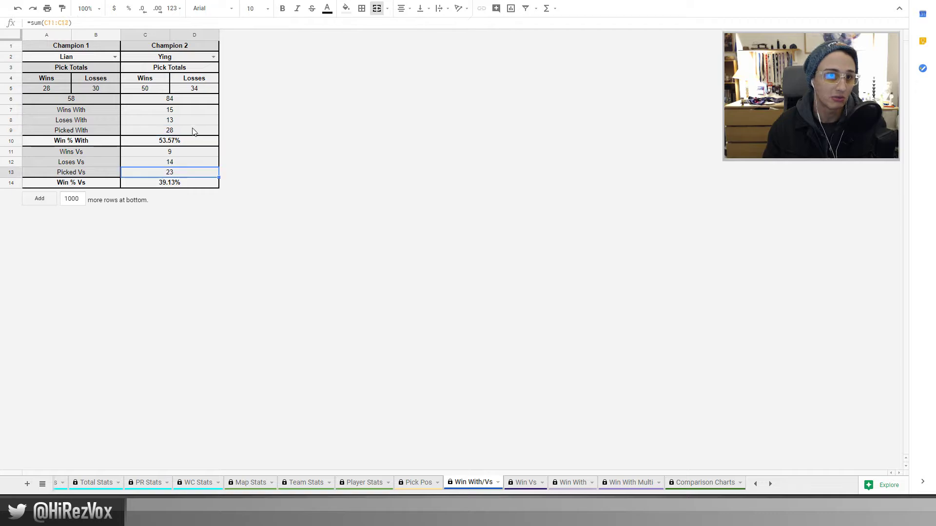
pyautogui.click(192, 130)
pyautogui.click(188, 174)
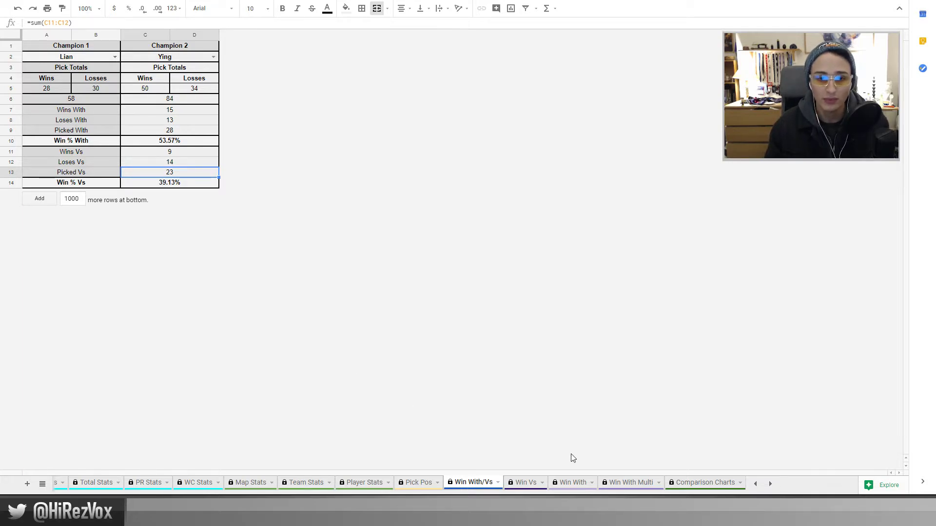
# Open the Win Vs sheet and review the Totals table for Lian against Ying by pick team
pyautogui.click(529, 484)
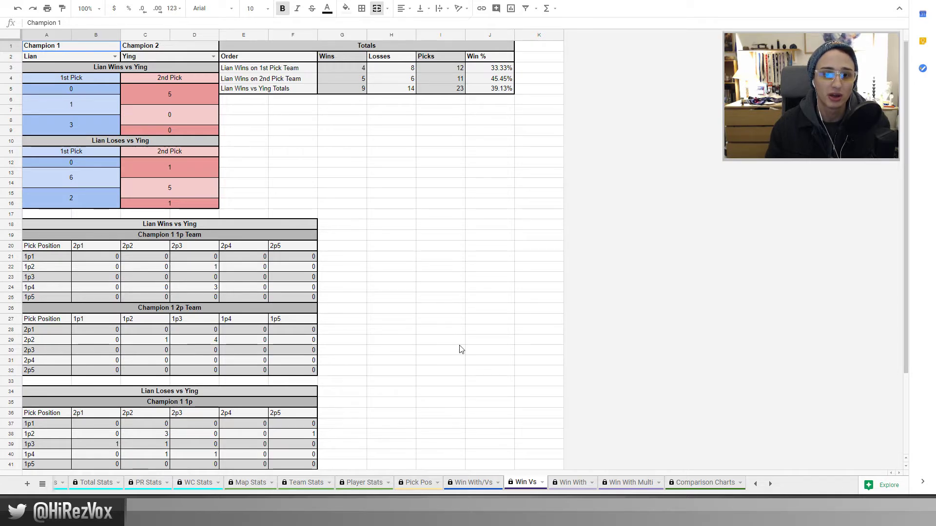
pyautogui.click(468, 483)
pyautogui.click(528, 483)
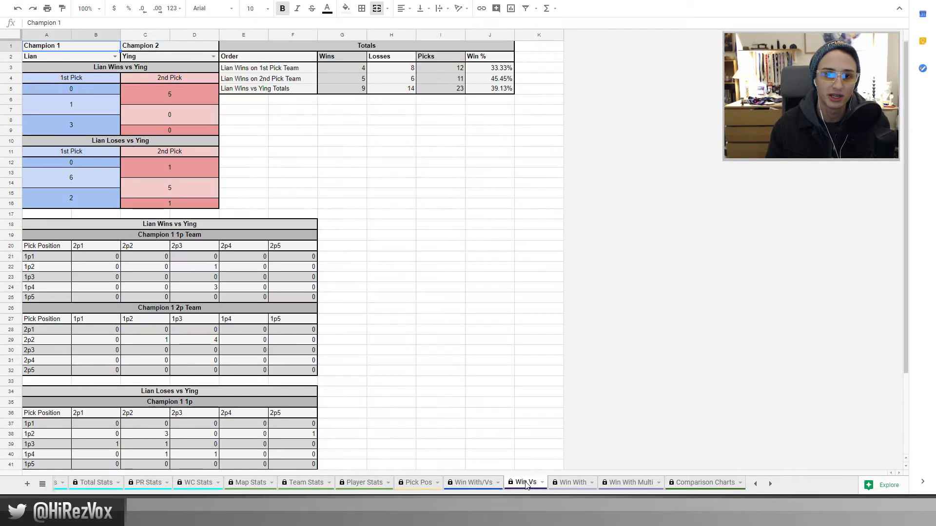
pyautogui.scroll(-4, 174, 192)
pyautogui.scroll(4, 243, 151)
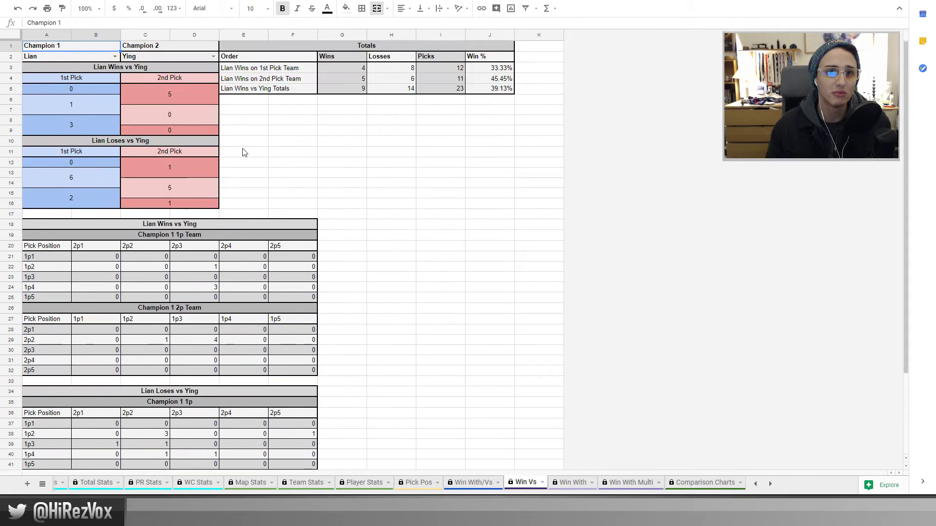
pyautogui.moveTo(341, 69); pyautogui.dragTo(489, 89)
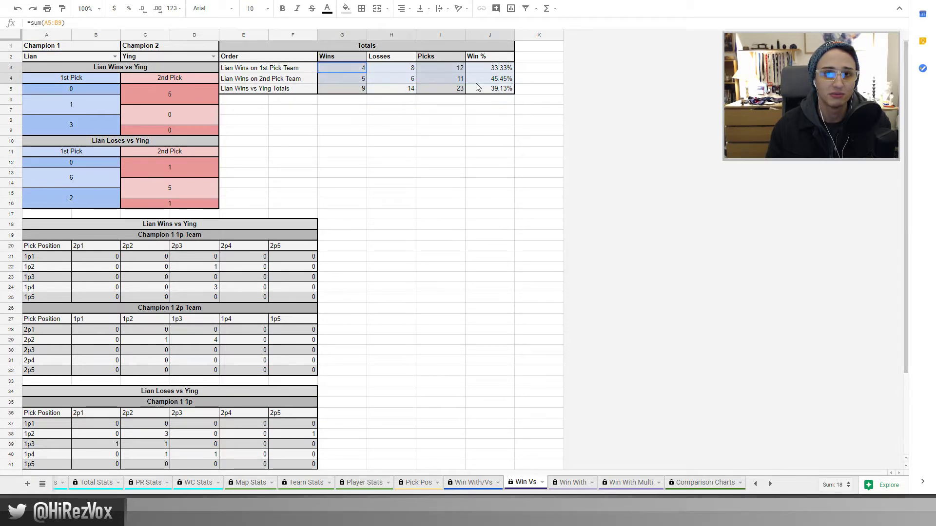
# Compare the pick positions in the Lian Wins vs Ying block between the 1st Pick and 2nd Pick columns
pyautogui.click(208, 113)
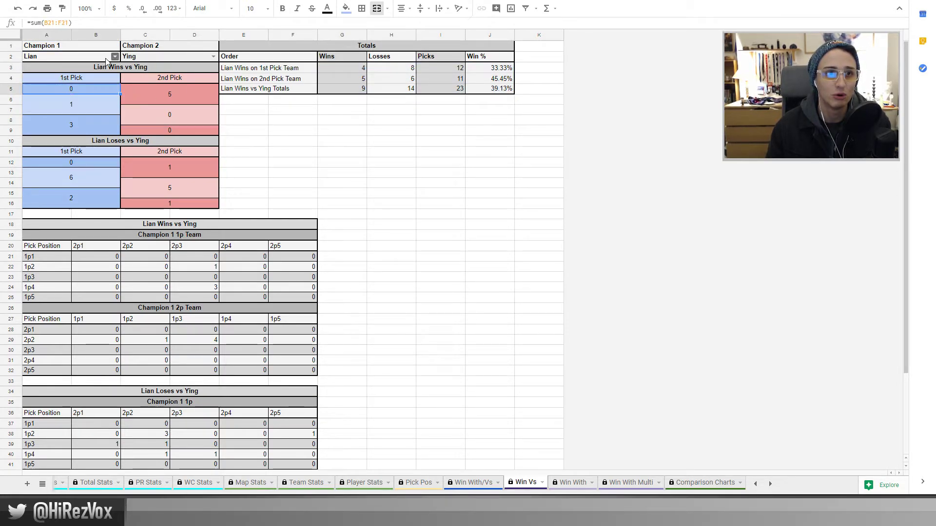
pyautogui.click(331, 120)
pyautogui.click(89, 93)
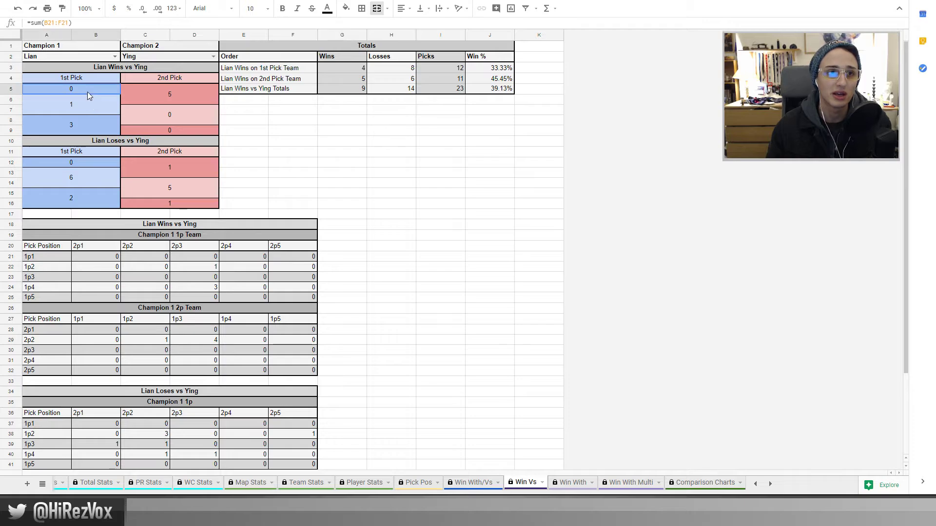
pyautogui.click(97, 128)
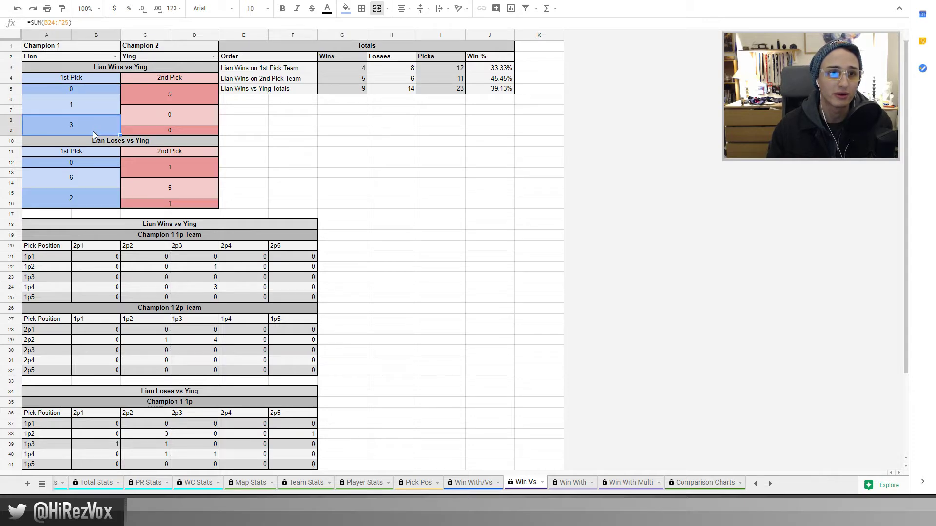
pyautogui.click(184, 97)
pyautogui.click(117, 129)
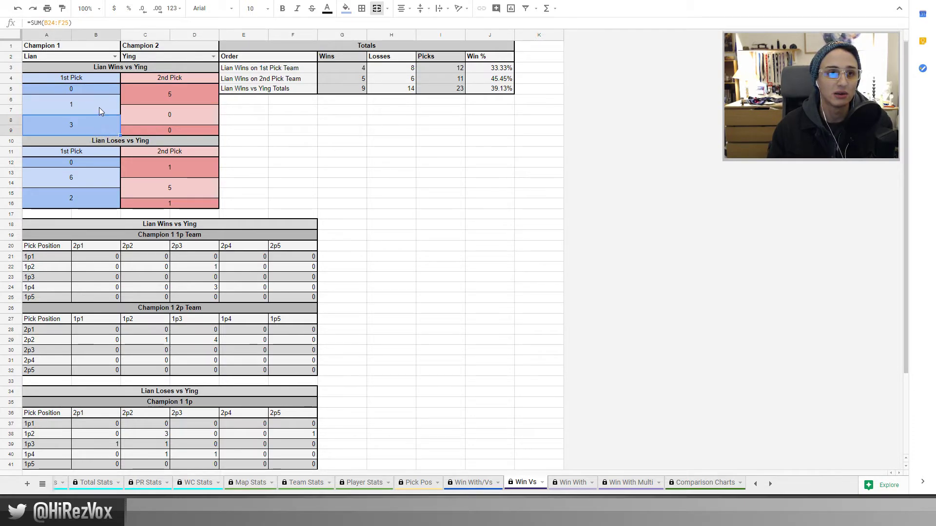
pyautogui.click(99, 107)
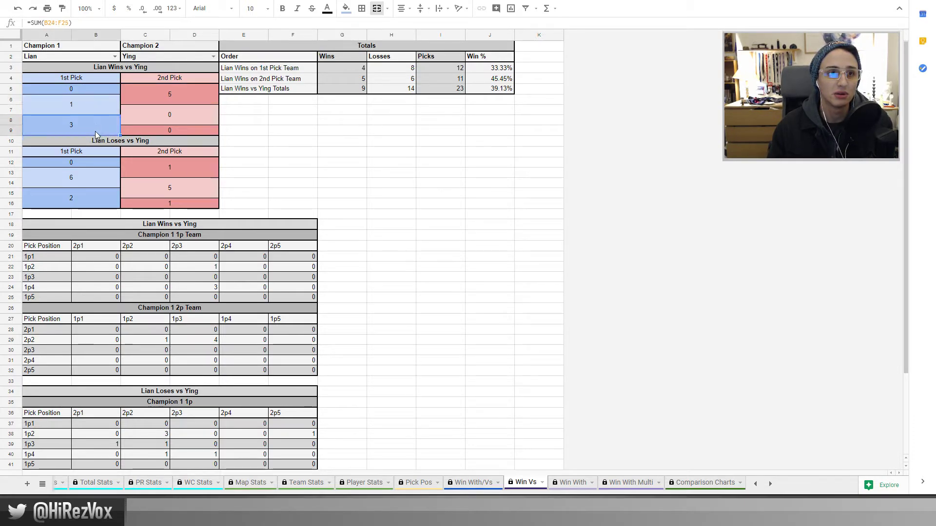
pyautogui.click(168, 99)
# Compare the pick positions in the Lian Loses vs Ying block, and contrast them with her opening 2nd Pick wins
pyautogui.click(85, 182)
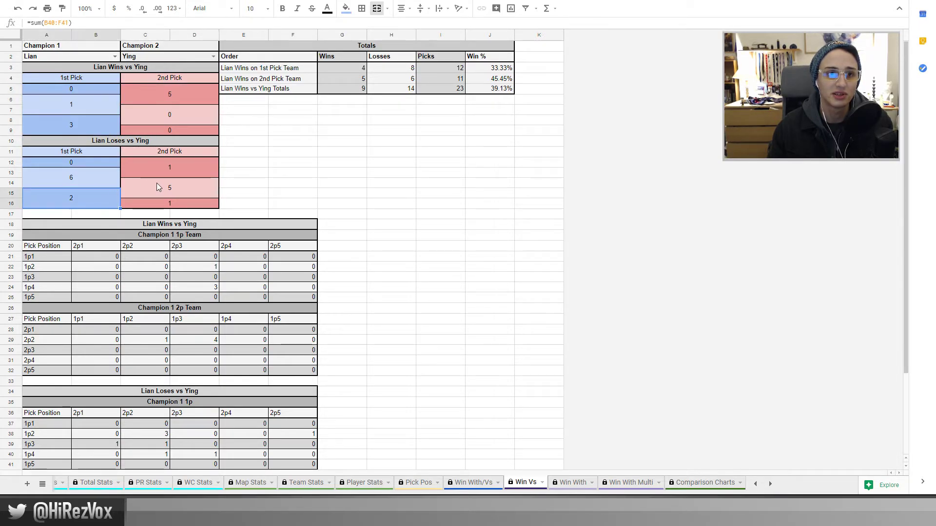
pyautogui.click(157, 182)
pyautogui.click(92, 185)
pyautogui.click(151, 184)
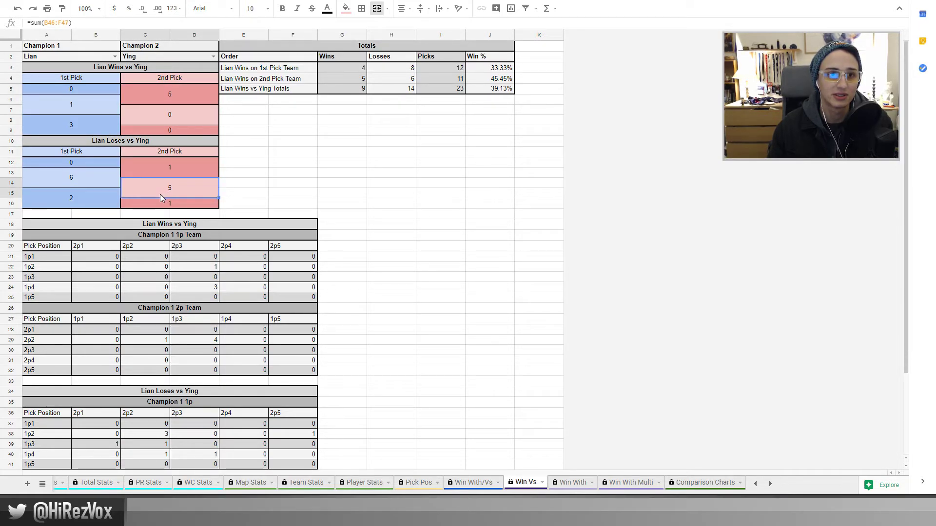
pyautogui.click(161, 91)
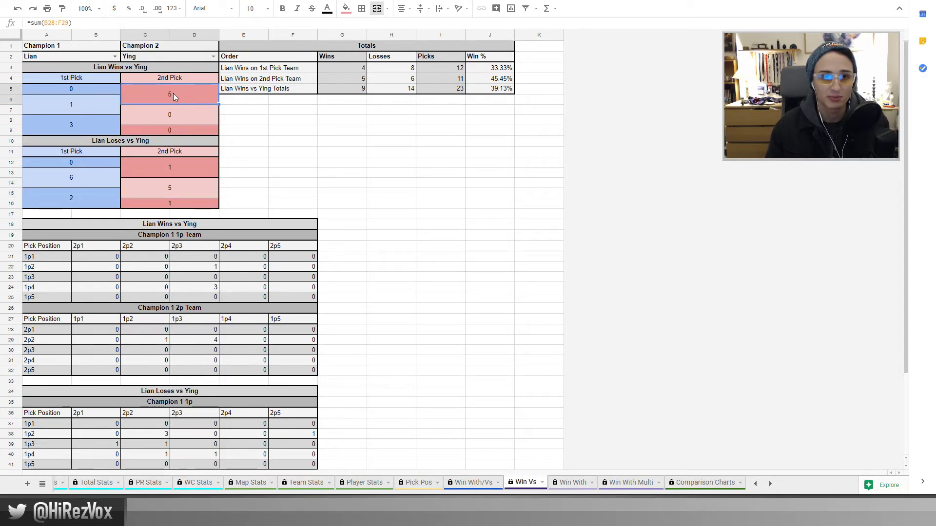
pyautogui.click(92, 181)
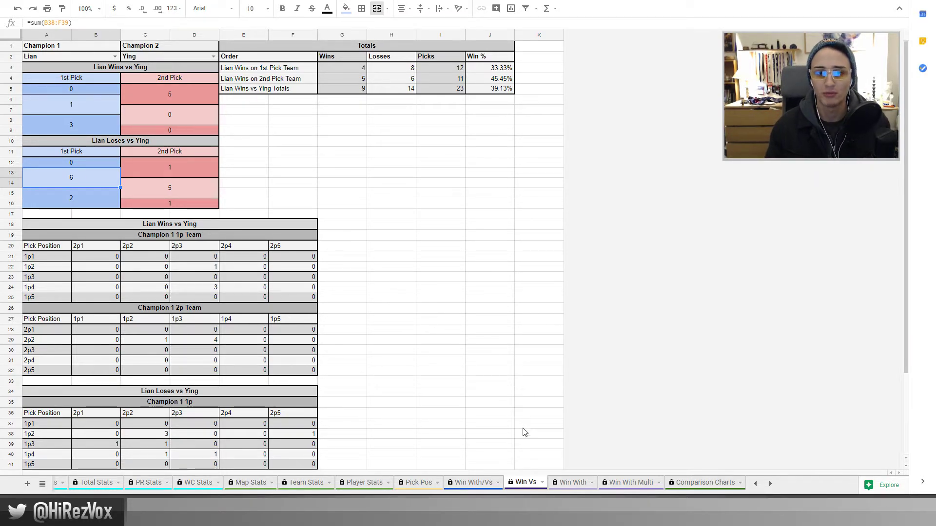
# Open the Win With sheet to view the Lian and Ying combo picks and wins by pick position
pyautogui.click(569, 482)
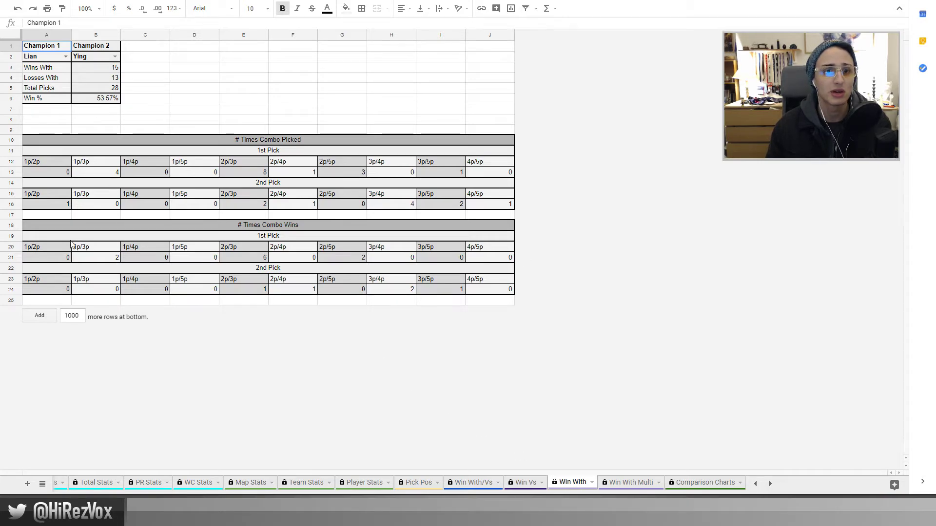
pyautogui.click(485, 483)
pyautogui.click(587, 485)
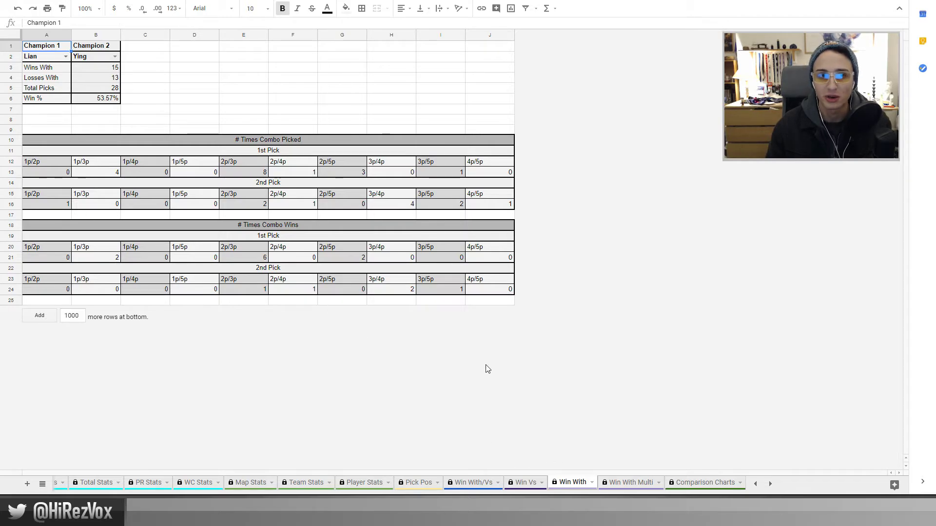
# Set the main champion on the Win With Multi sheet to Torvald and check the Comp 4 and Comp 5 figures
pyautogui.click(630, 483)
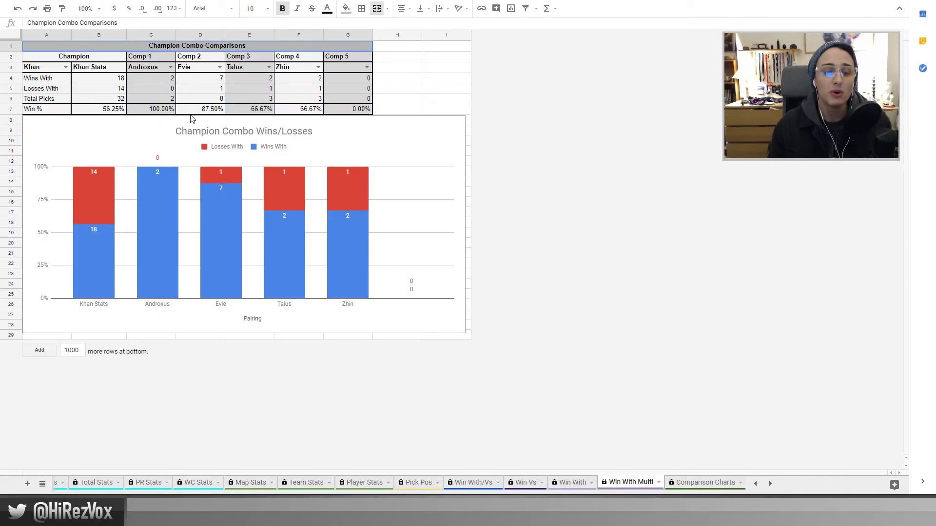
pyautogui.click(65, 67)
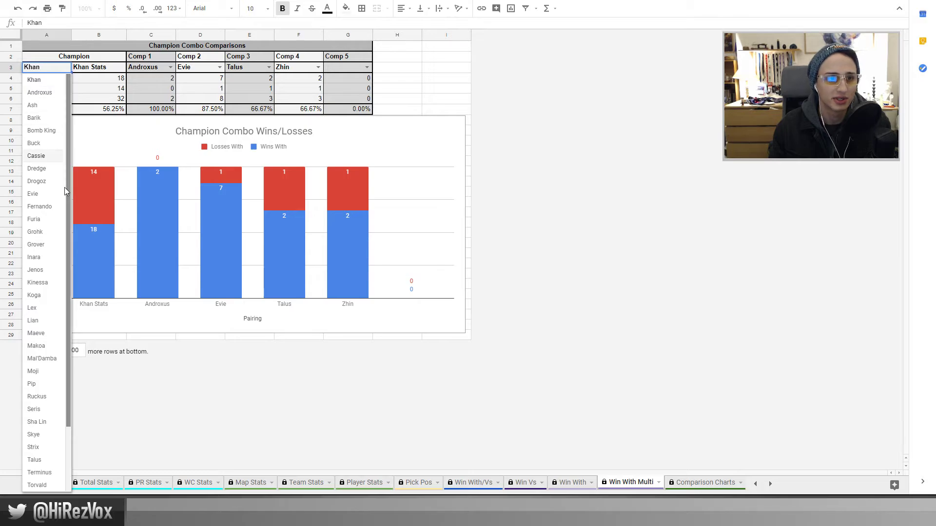
pyautogui.scroll(-2, 53, 336)
pyautogui.click(48, 410)
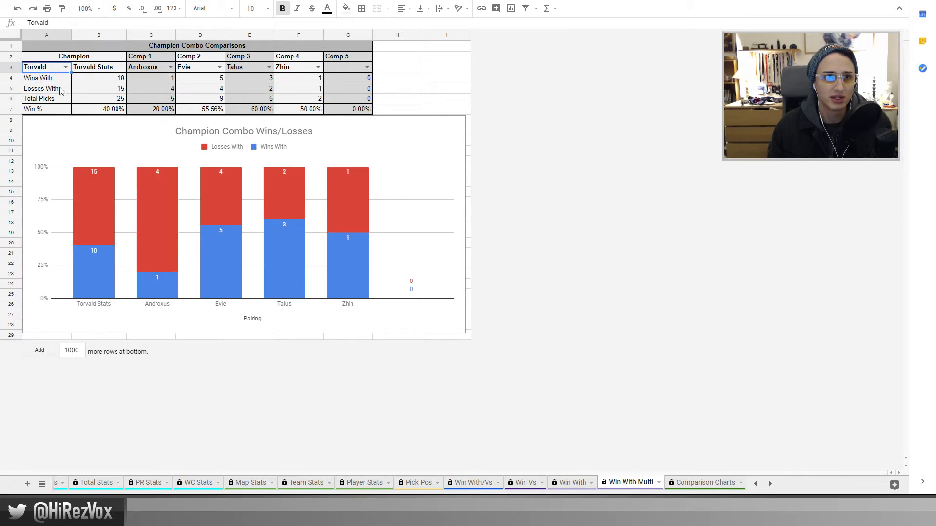
pyautogui.click(294, 99)
pyautogui.click(347, 78)
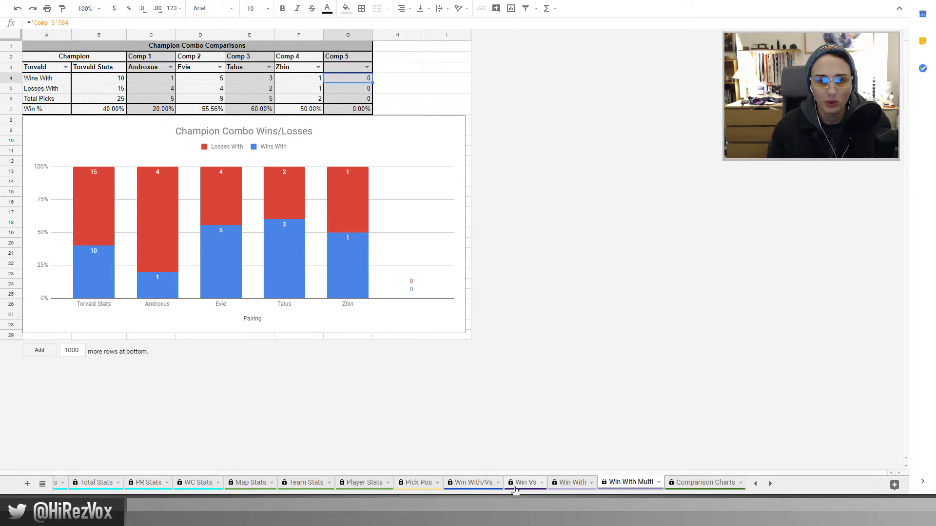
# Return to the Win With sheet and check the Wins With, Losses With and Total Picks for Lian and Ying
pyautogui.click(565, 484)
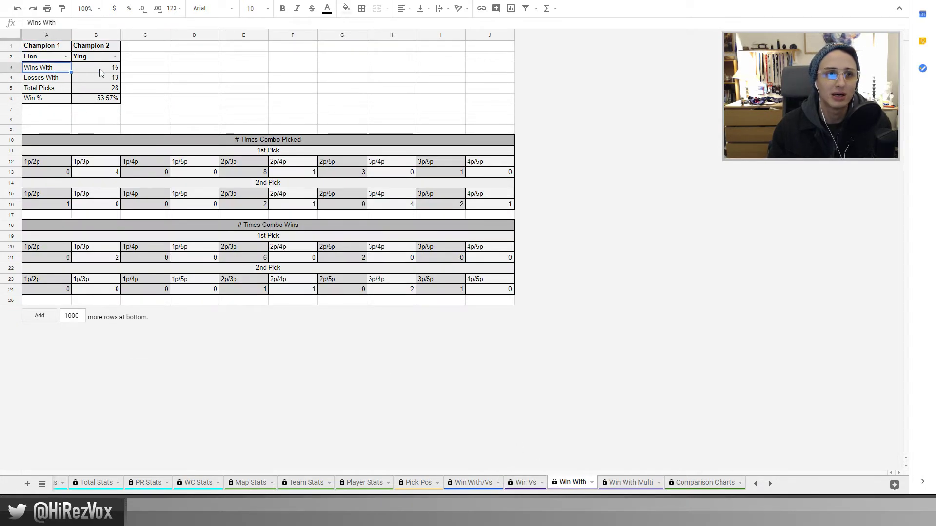
pyautogui.click(96, 68)
pyautogui.click(95, 78)
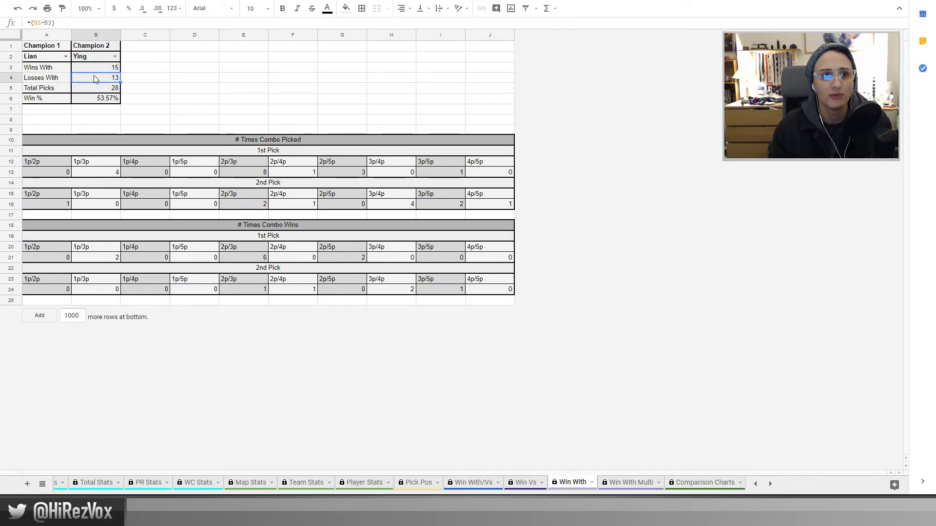
pyautogui.click(97, 88)
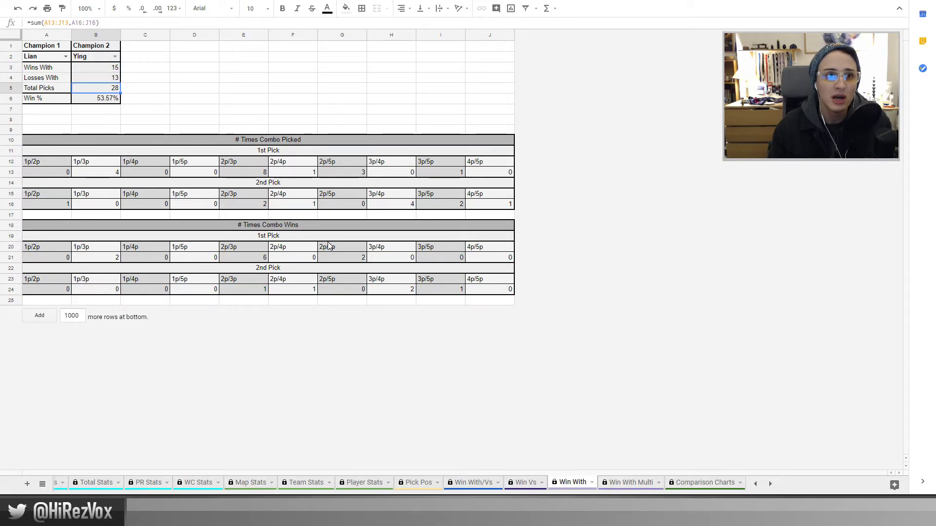
# Revisit the Win With Multi sheet, then open the Comparison Charts sheet for Na'Vi and Envy
pyautogui.click(633, 482)
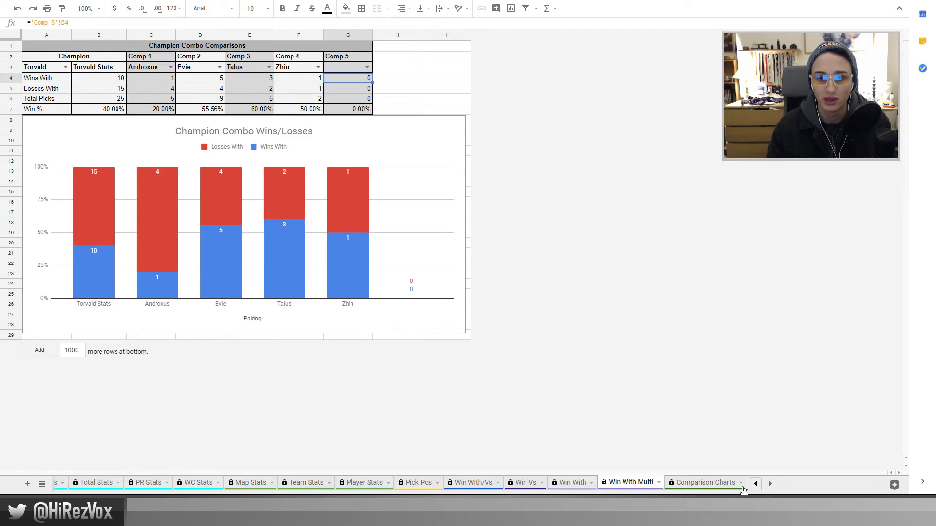
pyautogui.click(706, 482)
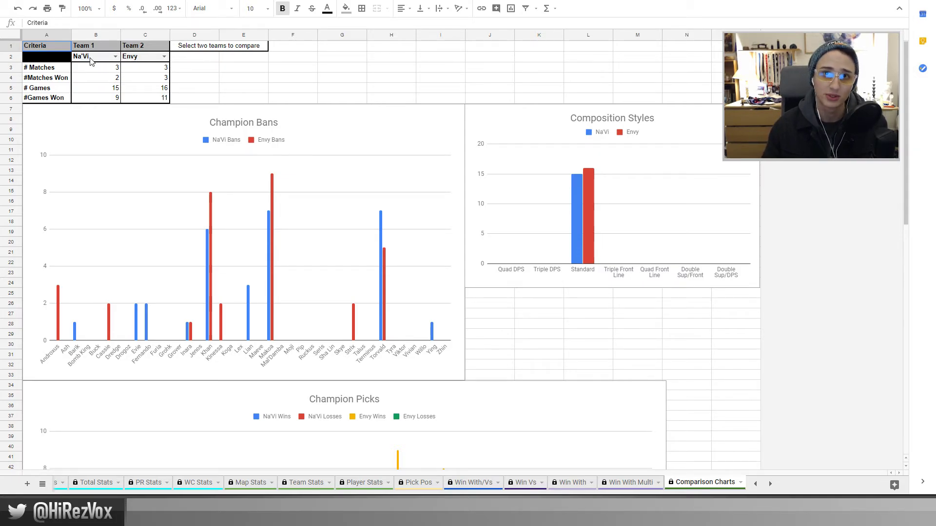
# Examine the Champion Bans and Composition Styles charts comparing Na'Vi and Envy
pyautogui.scroll(-1, 168, 147)
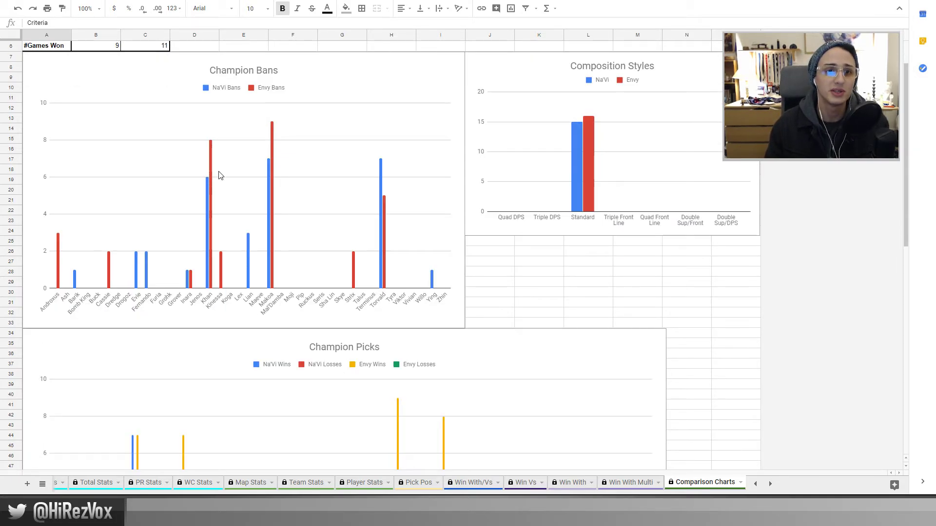
pyautogui.scroll(1, 219, 171)
pyautogui.click(208, 255)
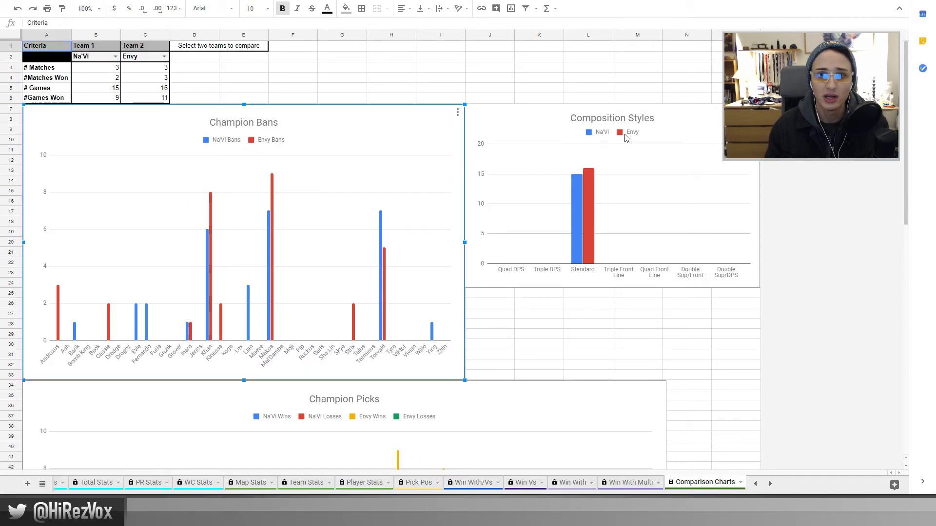
pyautogui.click(578, 212)
# Look over the Champion Picks chart and the Maps Banned/Played/Won chart for Na'Vi and Envy
pyautogui.scroll(-3, 465, 227)
pyautogui.scroll(-5, 320, 240)
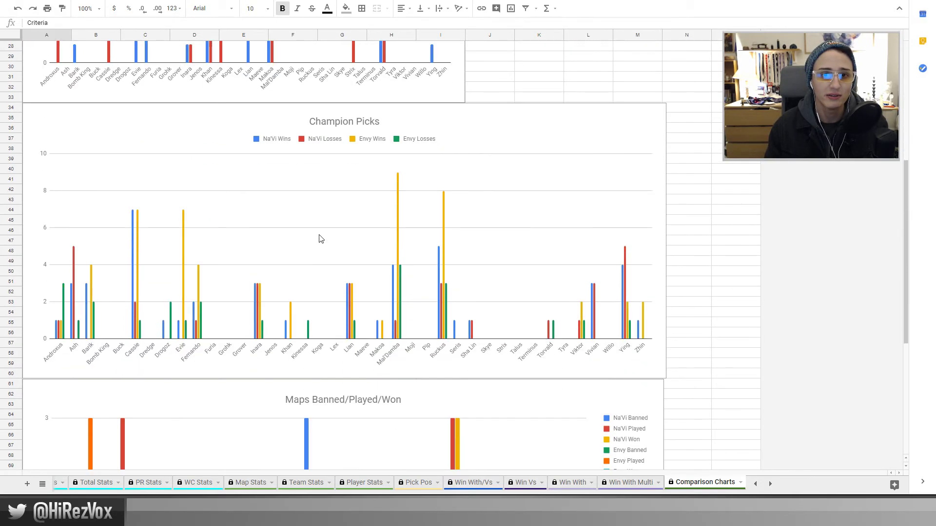
pyautogui.scroll(5, 401, 224)
pyautogui.scroll(-5, 364, 219)
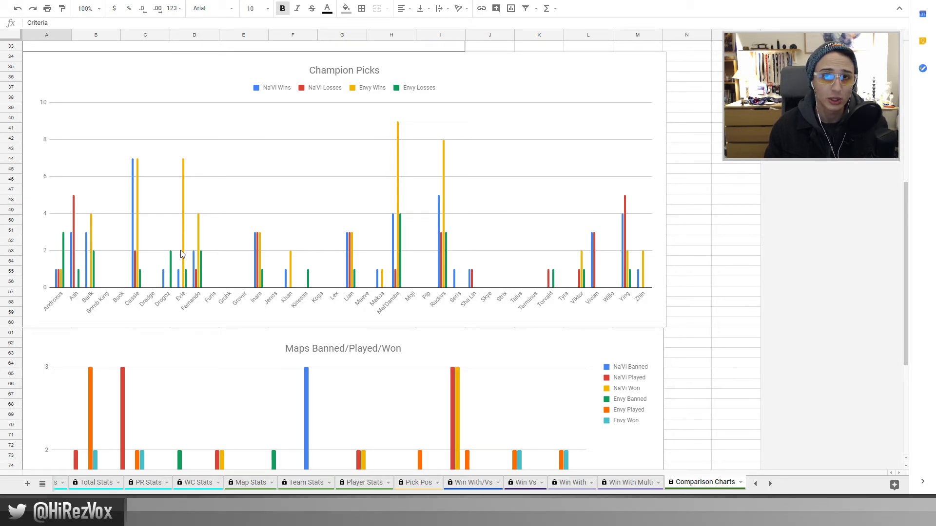
pyautogui.scroll(-5, 165, 239)
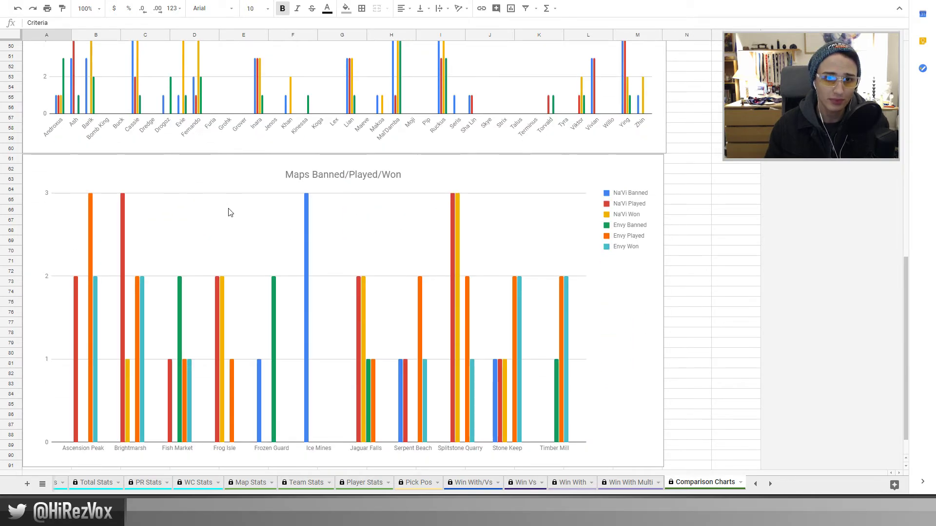
pyautogui.scroll(4, 228, 214)
pyautogui.scroll(1, 230, 222)
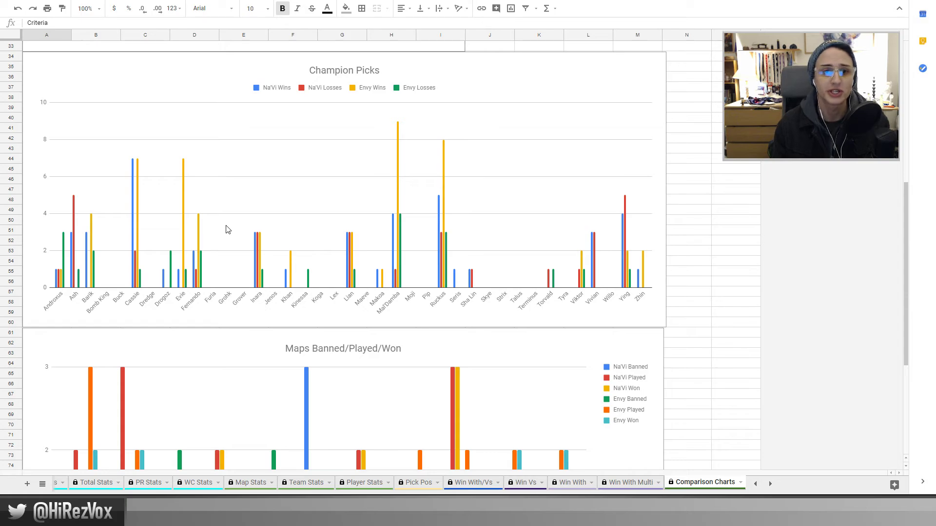
# Inspect the Cassie, Mal'Damba and Ruckus bars in the Champion Picks chart, and view the Maps Banned/Played/Won chart with the chart editor closed
pyautogui.click(136, 177)
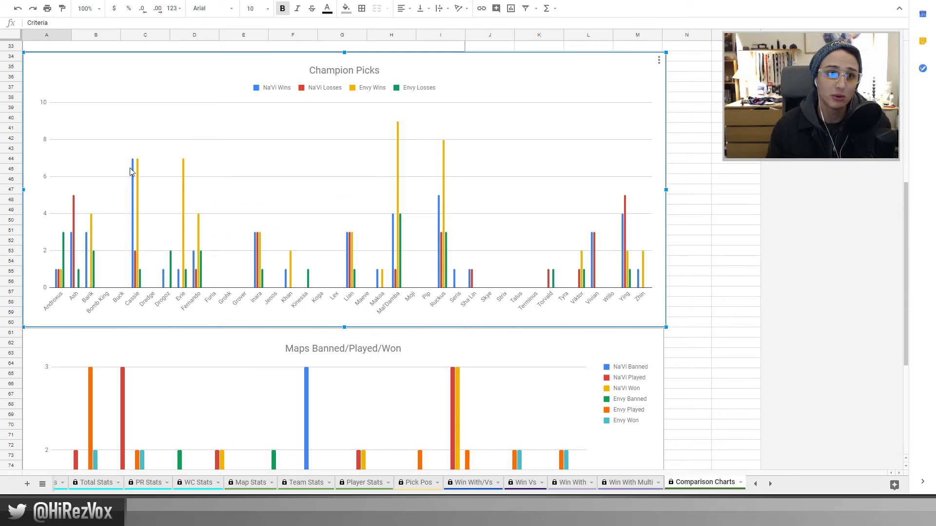
pyautogui.moveTo(139, 178)
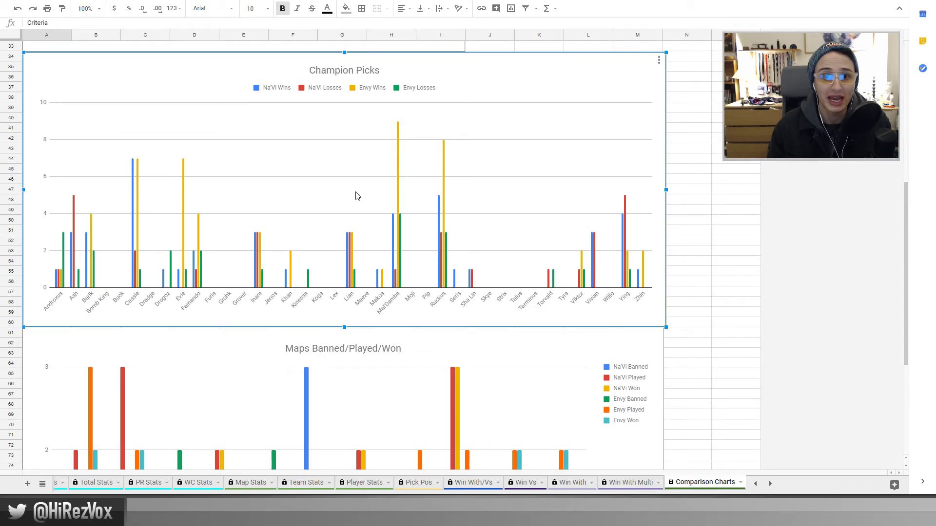
pyautogui.click(395, 181)
pyautogui.doubleClick(398, 179)
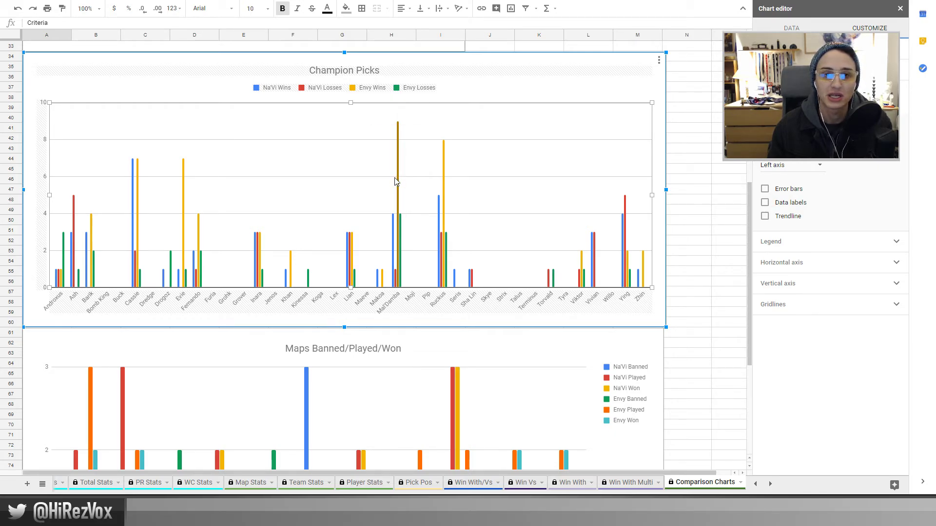
pyautogui.click(444, 182)
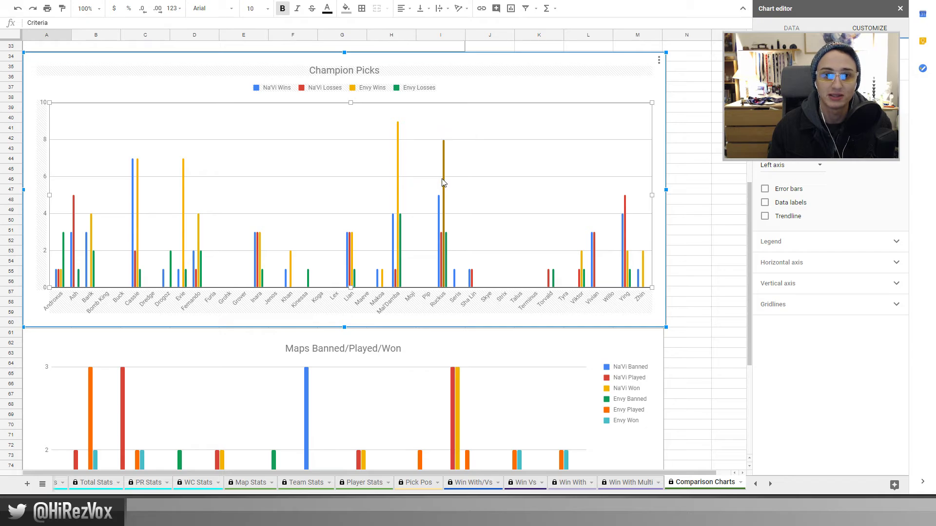
pyautogui.scroll(-5, 305, 255)
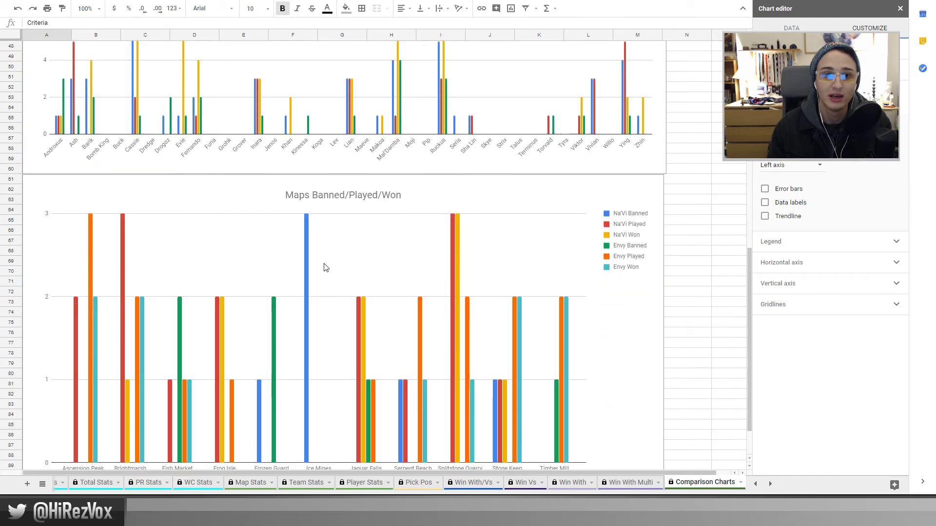
pyautogui.click(899, 8)
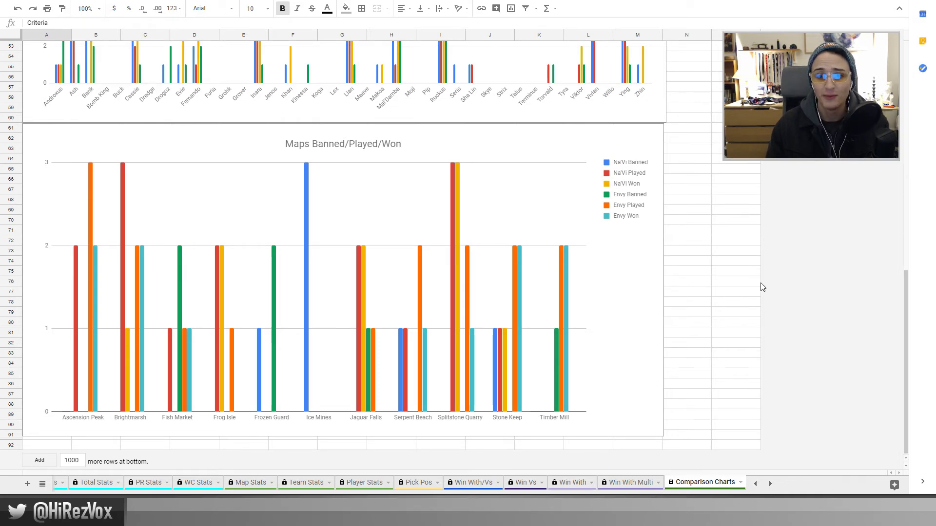
# Go back through the Game DB sheet to the View Draft sheet showing the VP vs Sanguine match
pyautogui.click(755, 484)
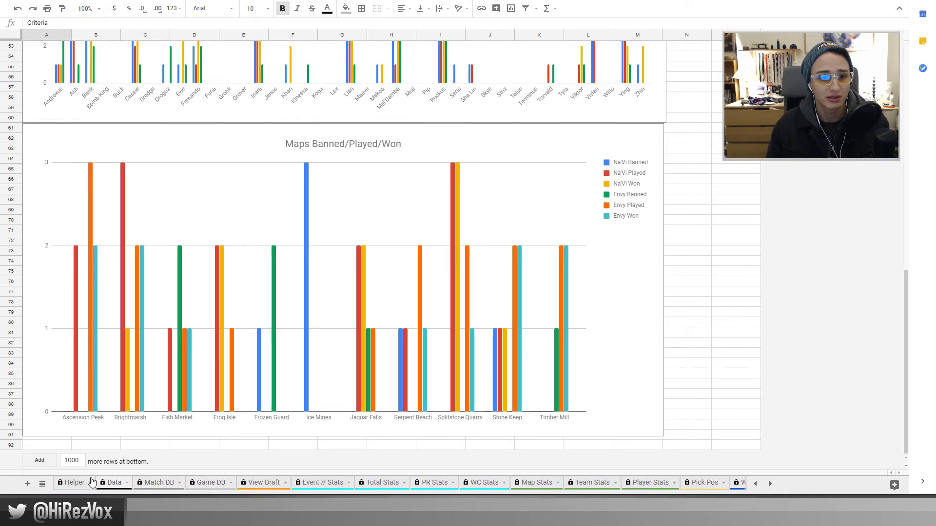
pyautogui.click(207, 483)
pyautogui.click(265, 483)
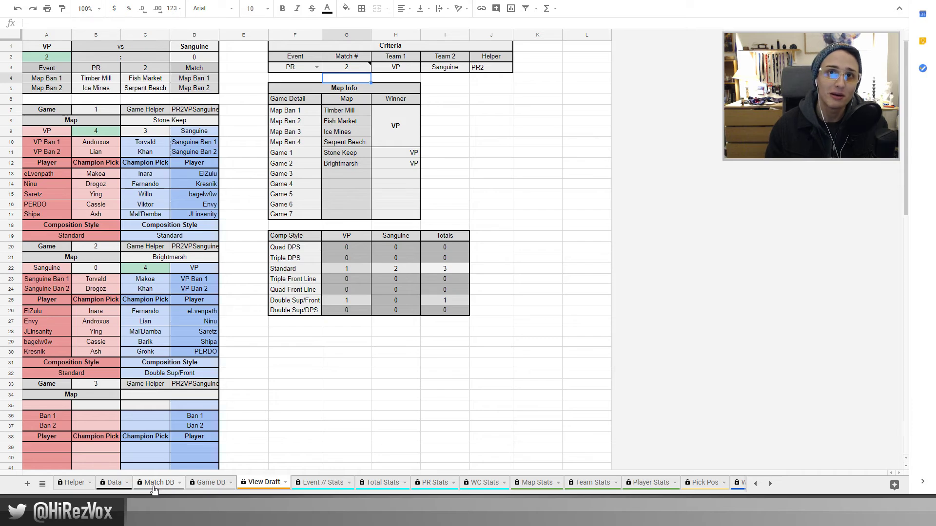
# Return to the Comparison Charts sheet and review its charts from the map results up to the team criteria
pyautogui.click(770, 483)
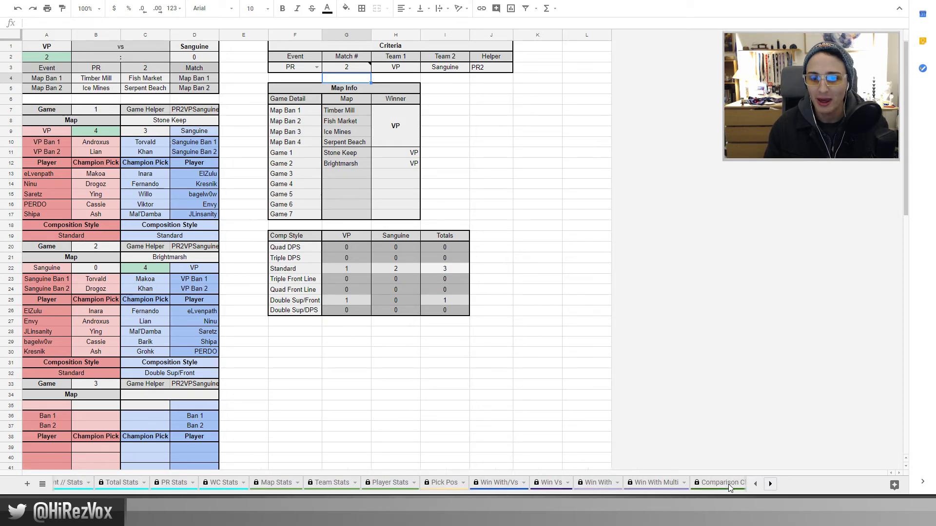
pyautogui.click(723, 488)
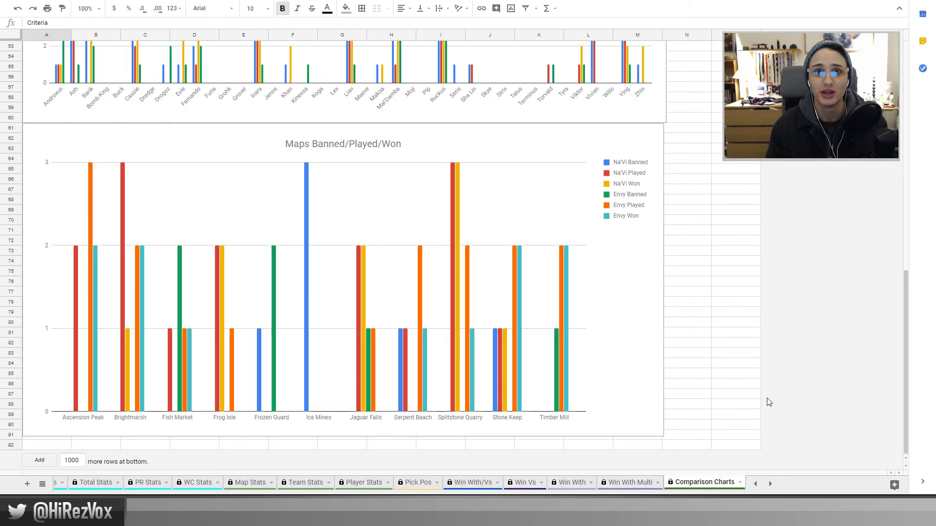
pyautogui.scroll(10, 290, 336)
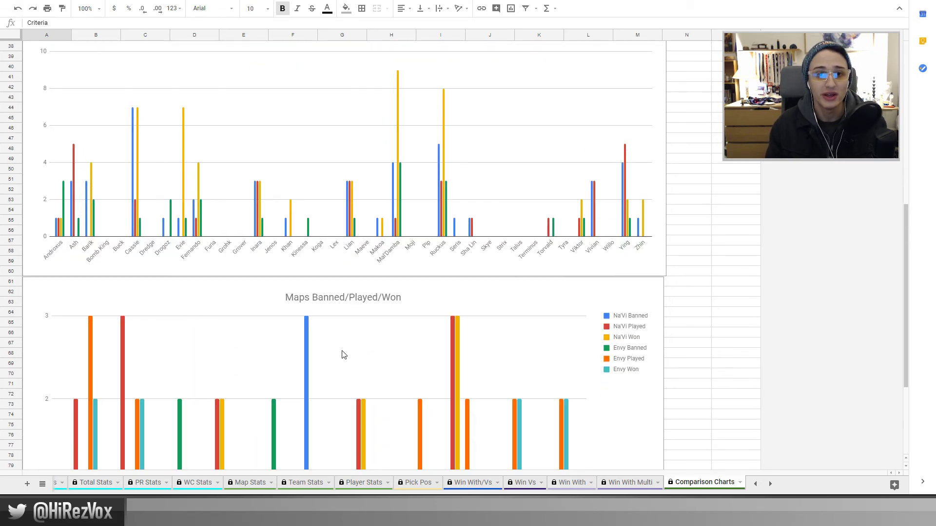
pyautogui.scroll(2, 328, 219)
pyautogui.scroll(-15, 328, 219)
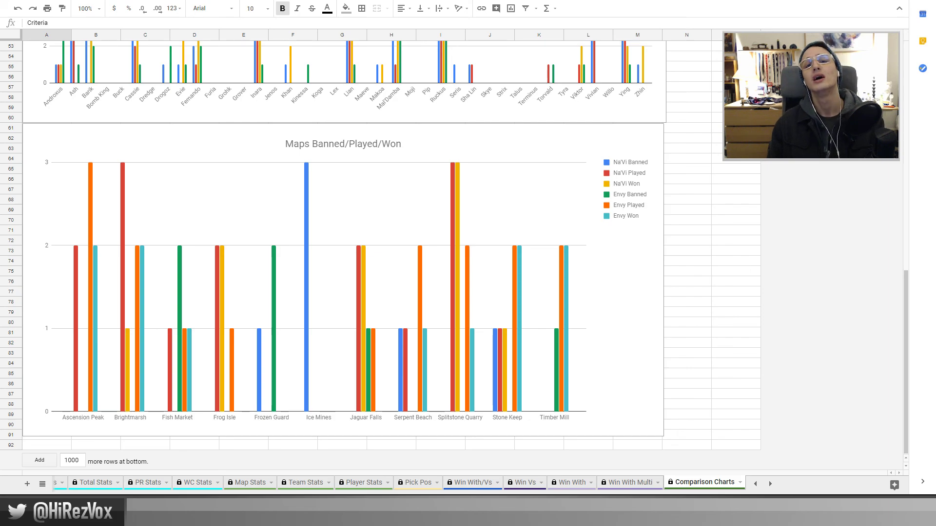
pyautogui.scroll(10, 733, 288)
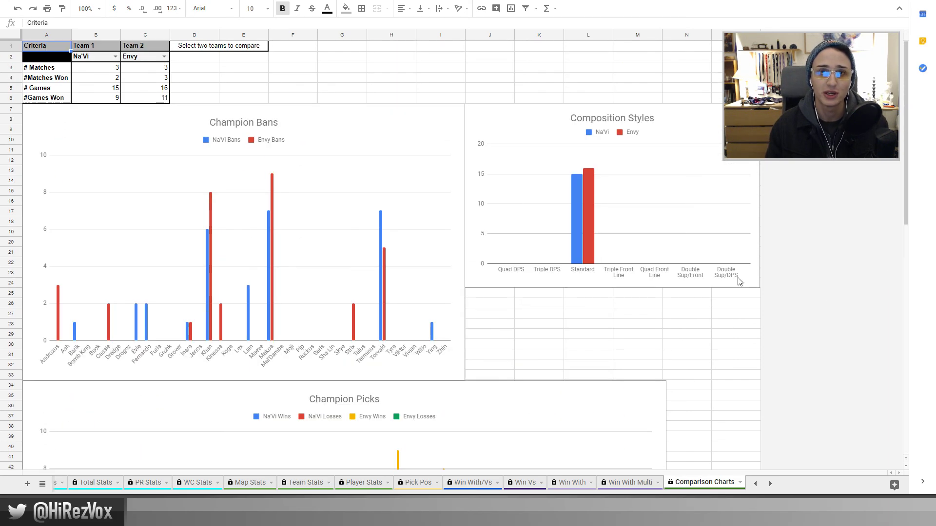